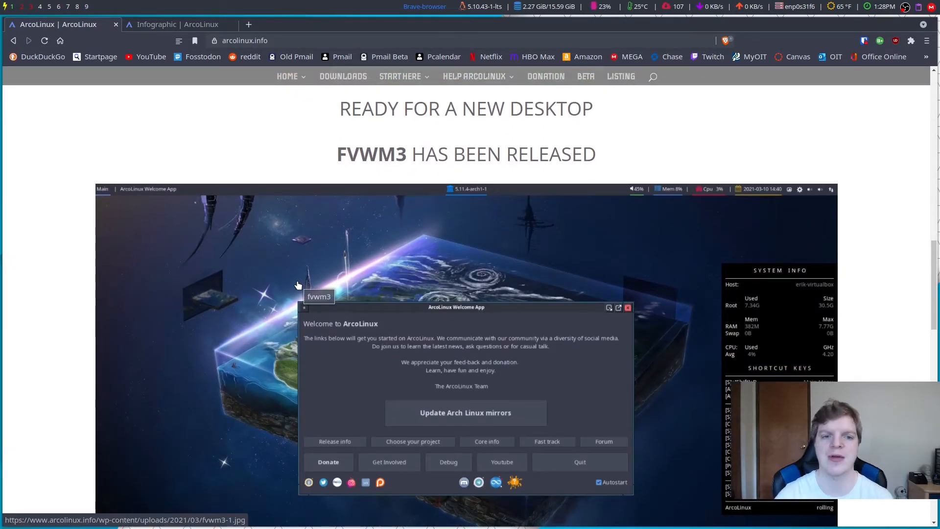
Step: Browse the home page's install options and apps, then return to the Choose your project Phase 3 section
scroll(298, 285, down, 8)
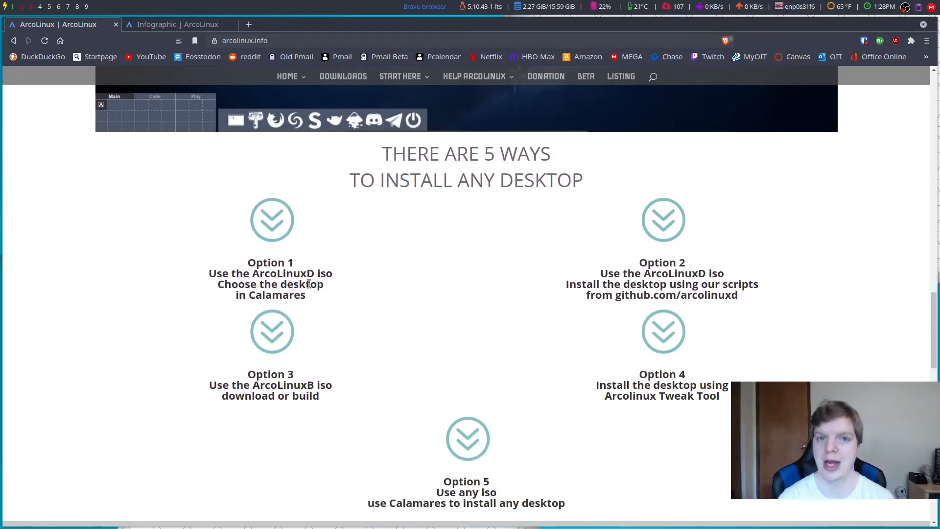
scroll(309, 284, down, 1)
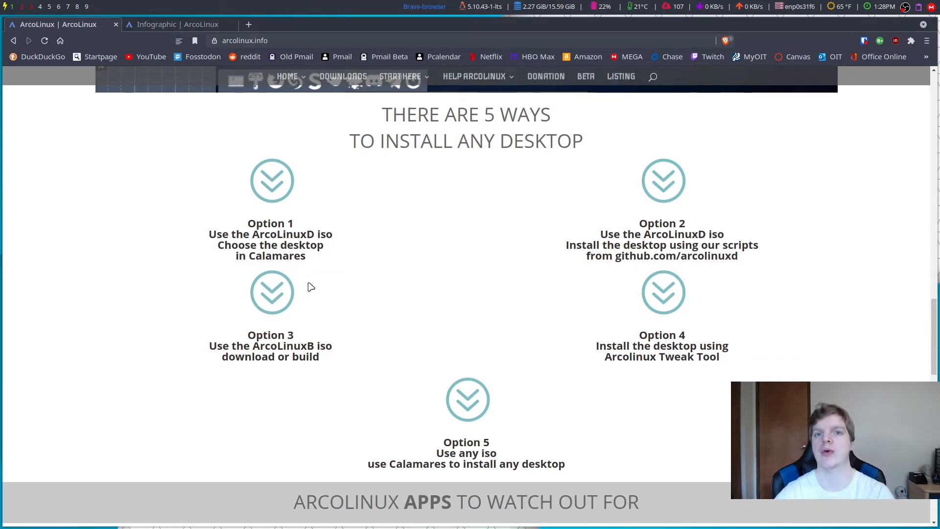
scroll(309, 286, down, 2)
scroll(310, 287, down, 3)
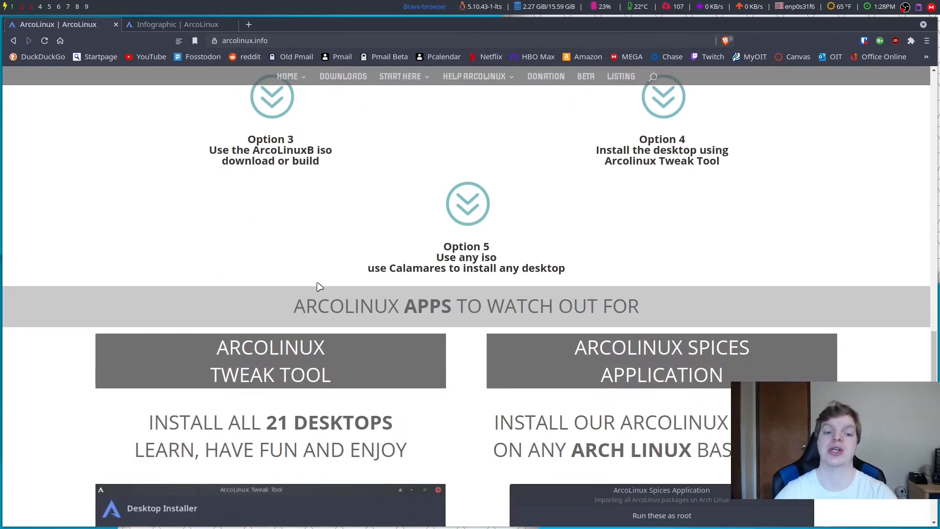
scroll(313, 289, down, 4)
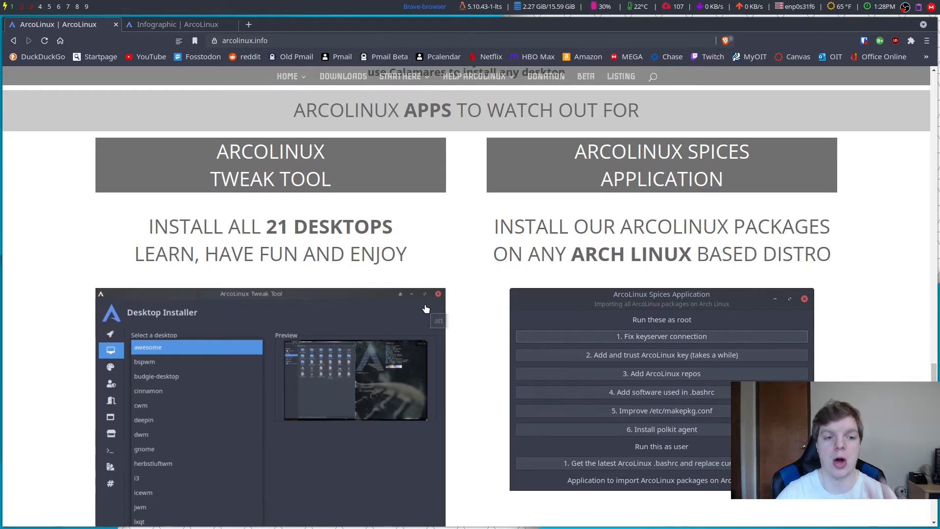
scroll(452, 322, down, 9)
scroll(473, 327, down, 2)
scroll(473, 327, up, 9)
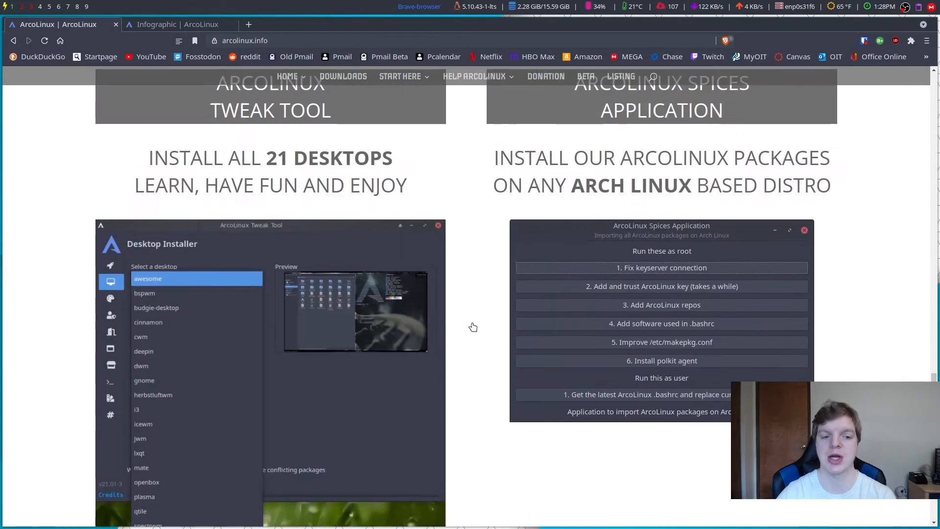
scroll(473, 327, up, 7)
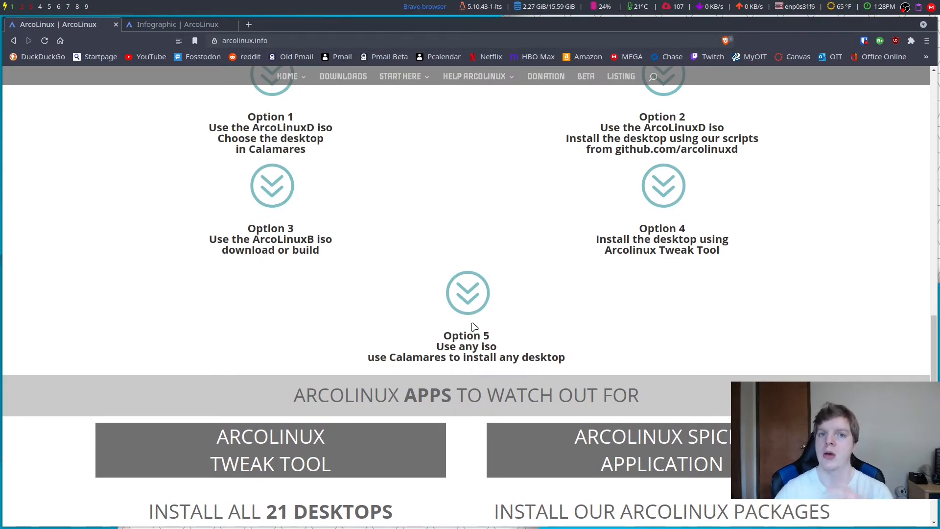
scroll(473, 327, up, 12)
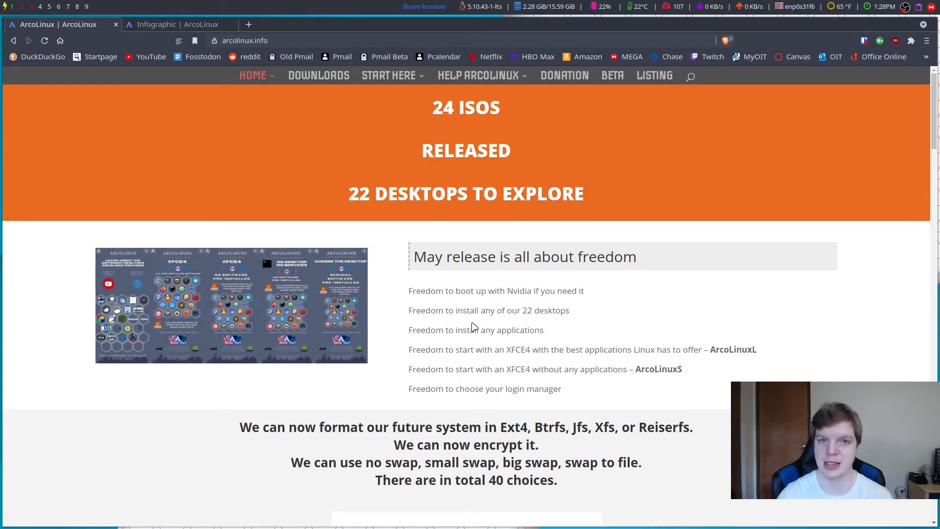
key(alt+Left)
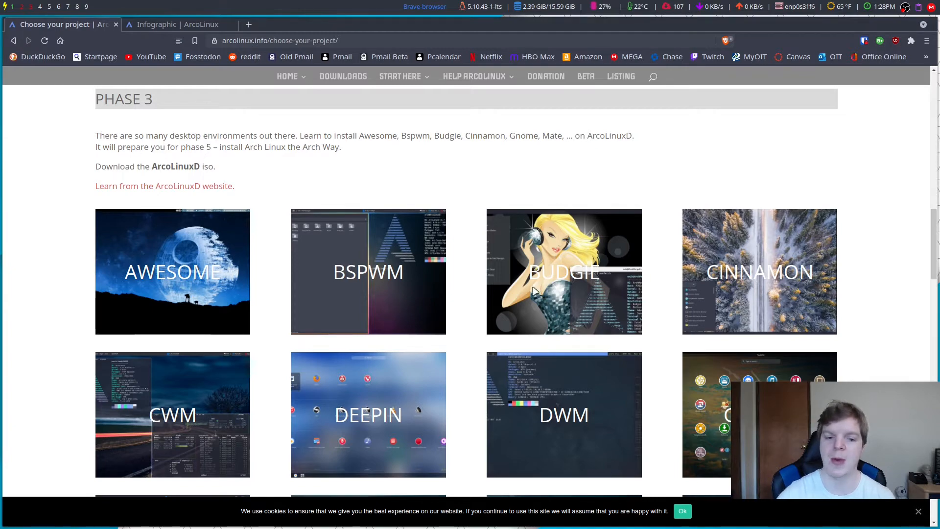
Step: Look over the Phase 3 desktop tiles, then go to the DOWNLOADS page
scroll(332, 352, down, 6)
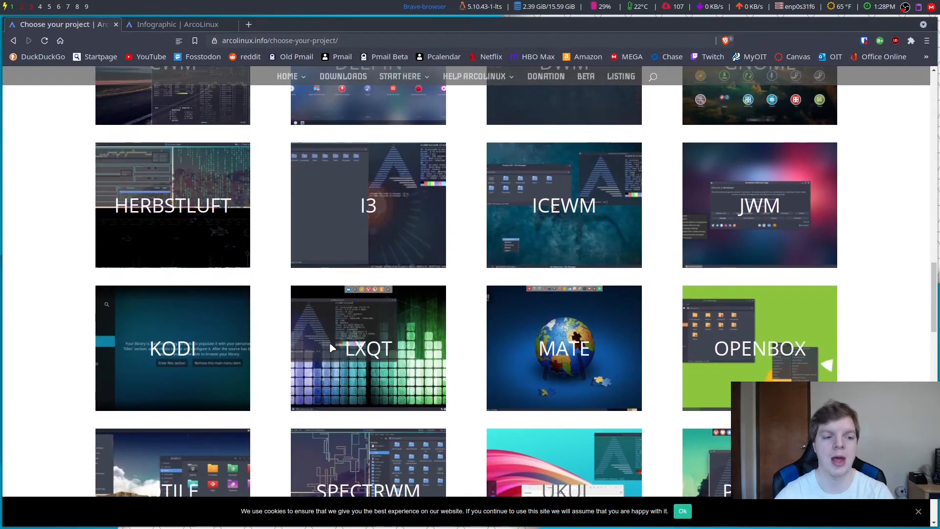
scroll(420, 362, down, 3)
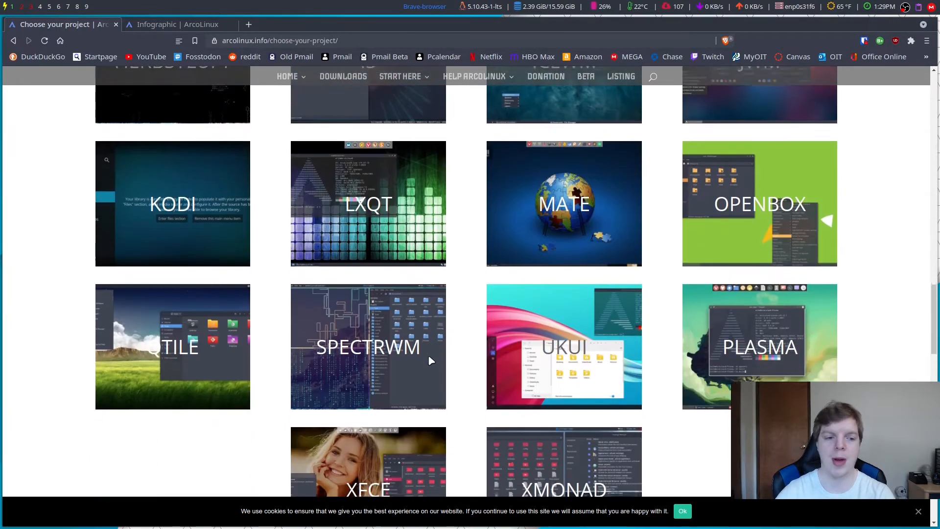
scroll(431, 360, down, 2)
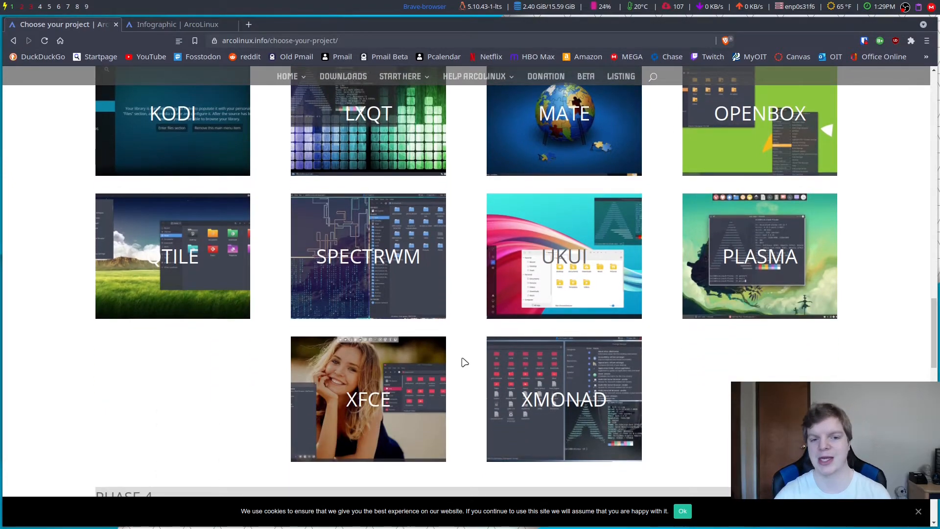
scroll(463, 361, up, 14)
scroll(464, 362, down, 6)
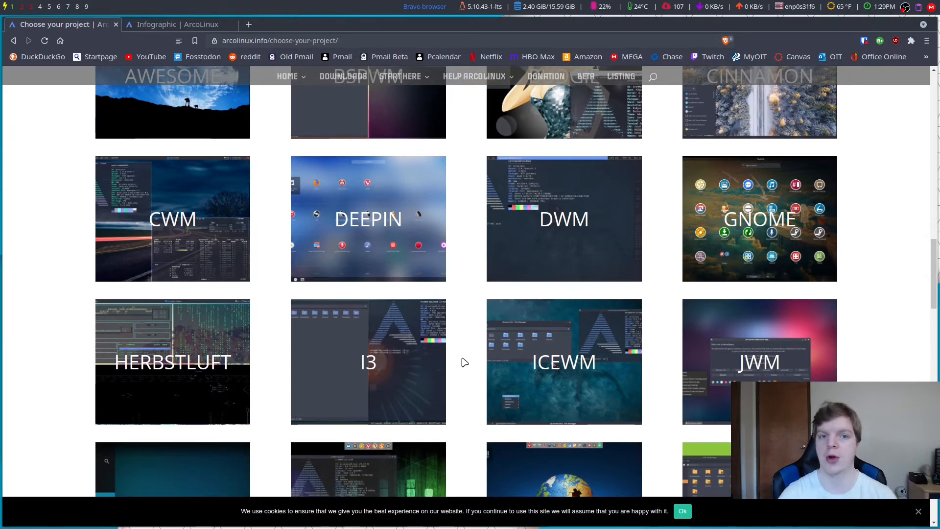
scroll(462, 355, up, 20)
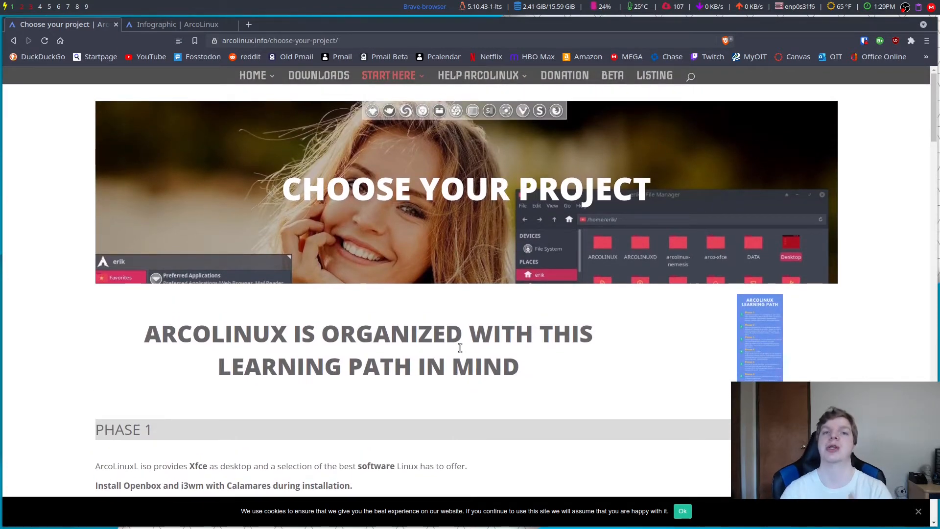
click(319, 78)
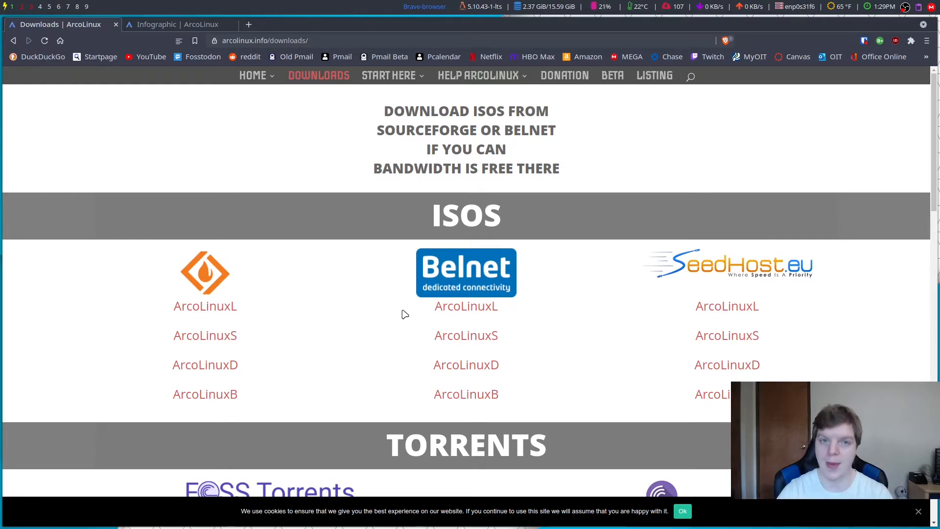
Step: Switch to the Infographic tab and scroll to the Summary and comparison image
click(184, 25)
scroll(397, 312, down, 9)
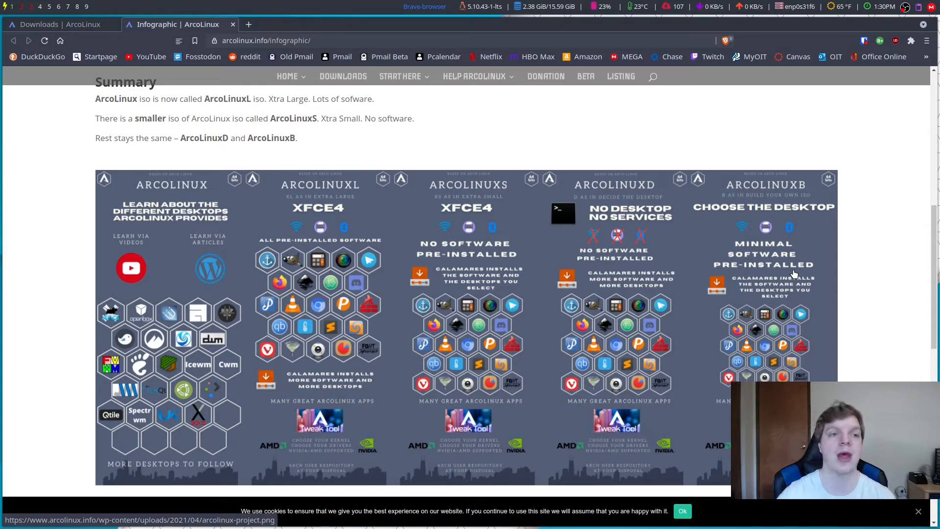
Step: From the Downloads page, open the ArcoLinuxB Editions files on SourceForge
click(68, 27)
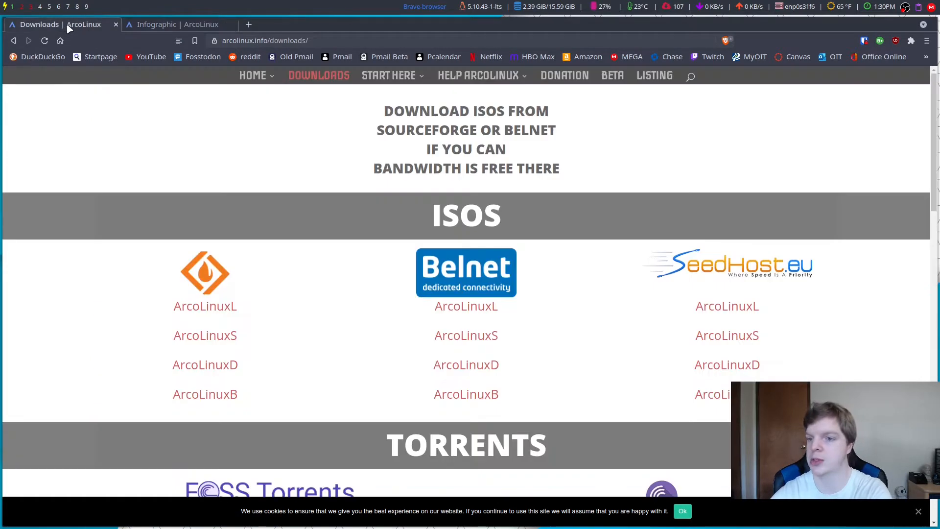
click(199, 399)
scroll(247, 375, down, 5)
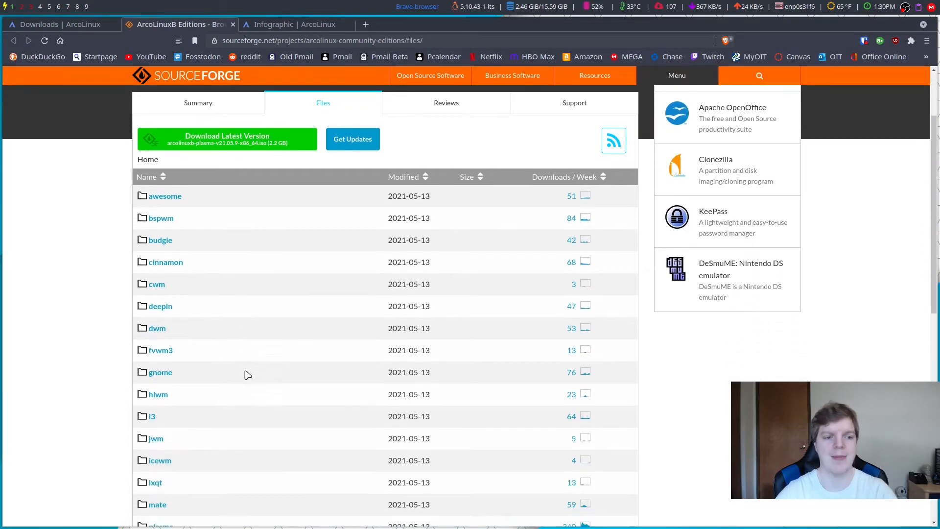
scroll(247, 375, down, 3)
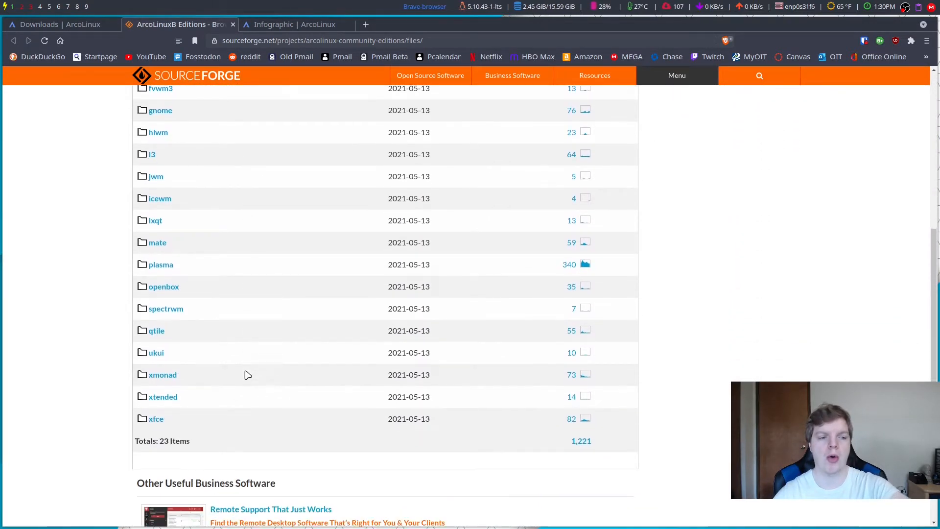
scroll(247, 375, up, 3)
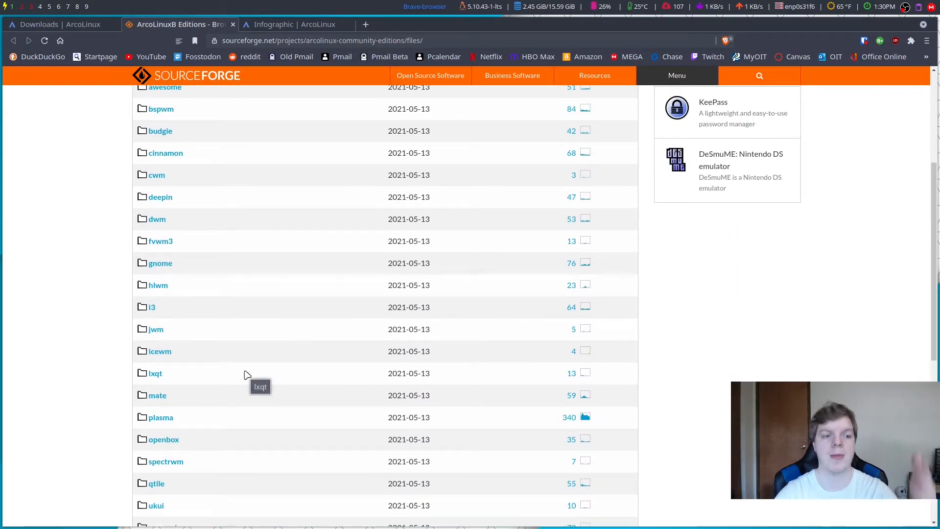
Step: Browse the gnome, plasma and xfce edition folders, ending in the xfce folder
click(162, 264)
scroll(252, 325, down, 1)
scroll(251, 324, down, 1)
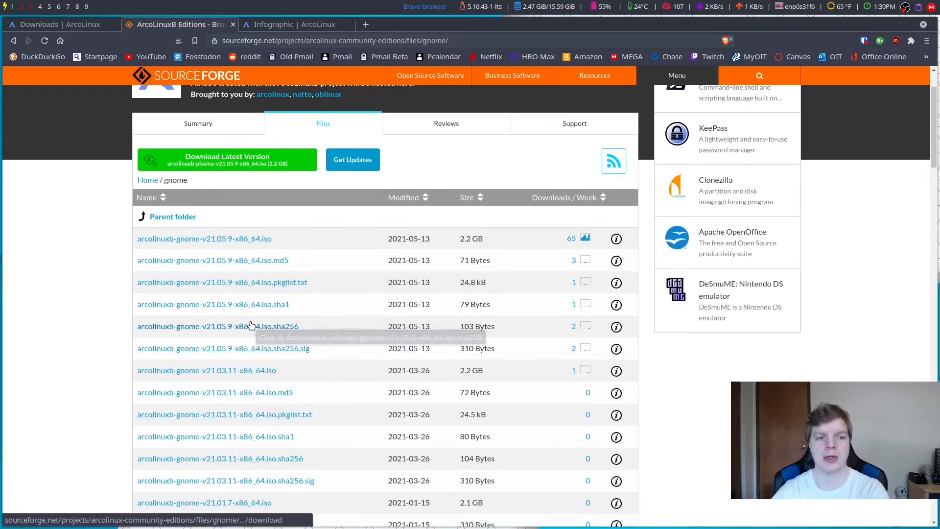
key(alt+Left)
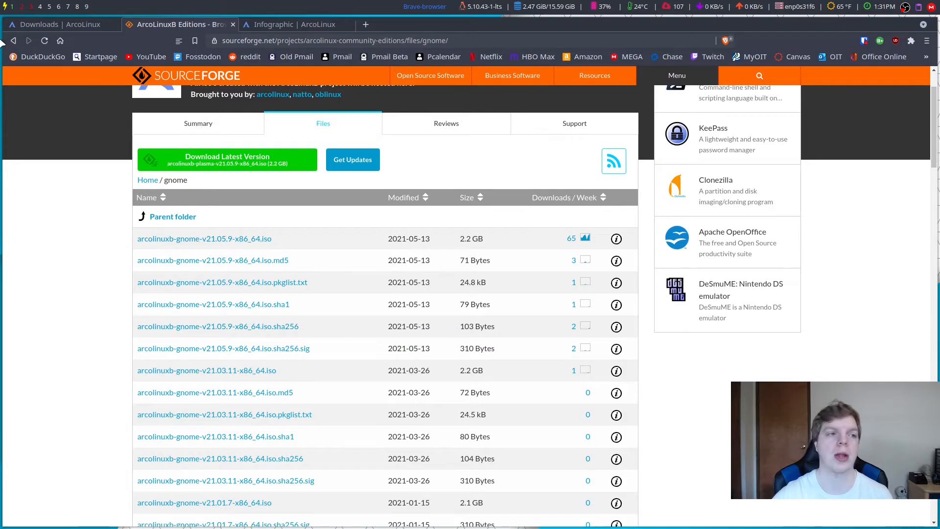
scroll(190, 296, down, 2)
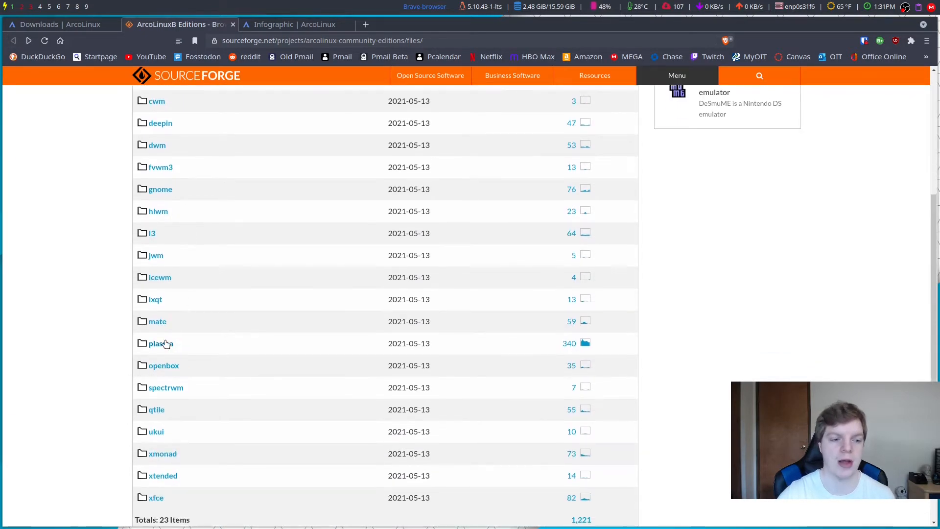
click(168, 346)
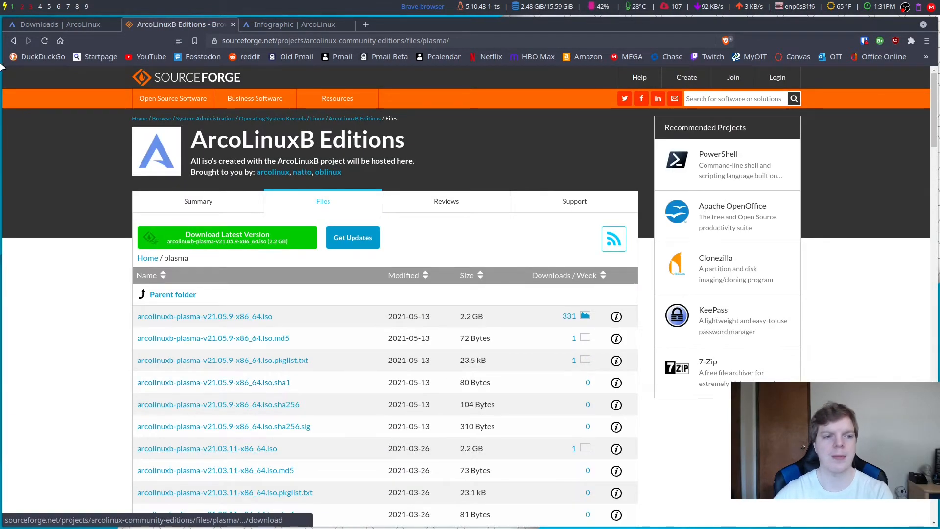
key(alt+Left)
click(156, 265)
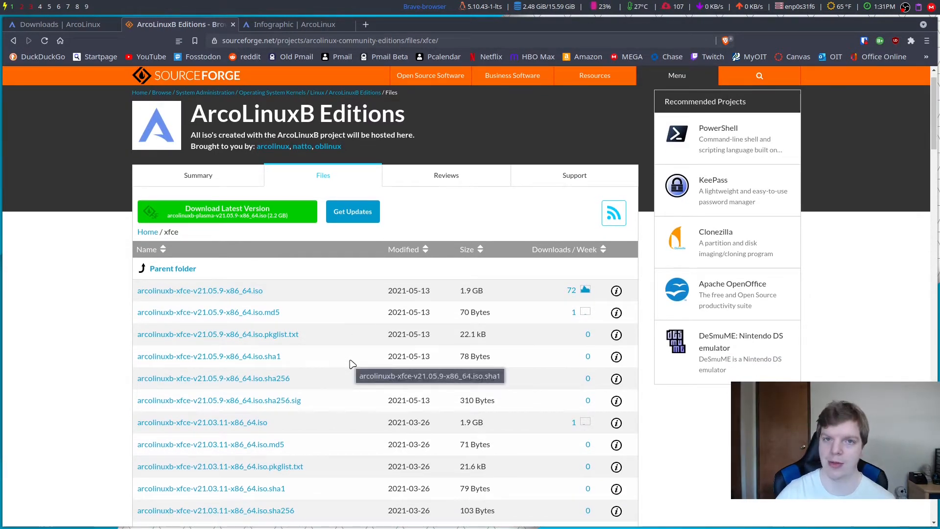
key(ctrl+Tab)
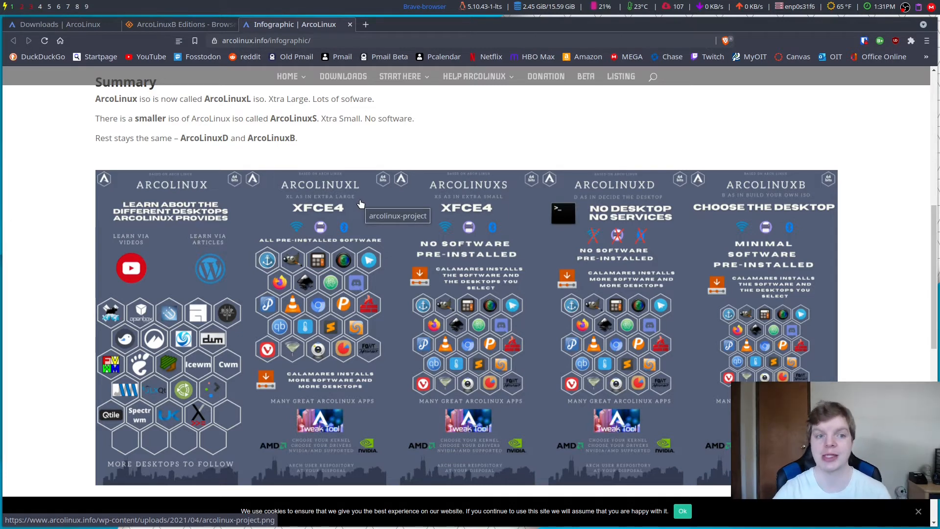
Step: Open the ArcoLinuxL folder on SourceForge and download arcolinuxl-v21.05.9-x86_64.iso
click(333, 80)
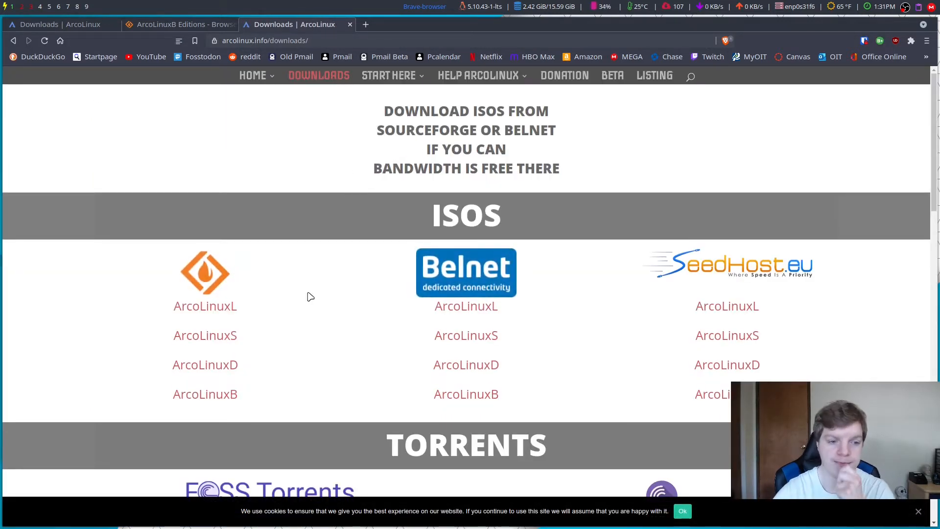
click(206, 309)
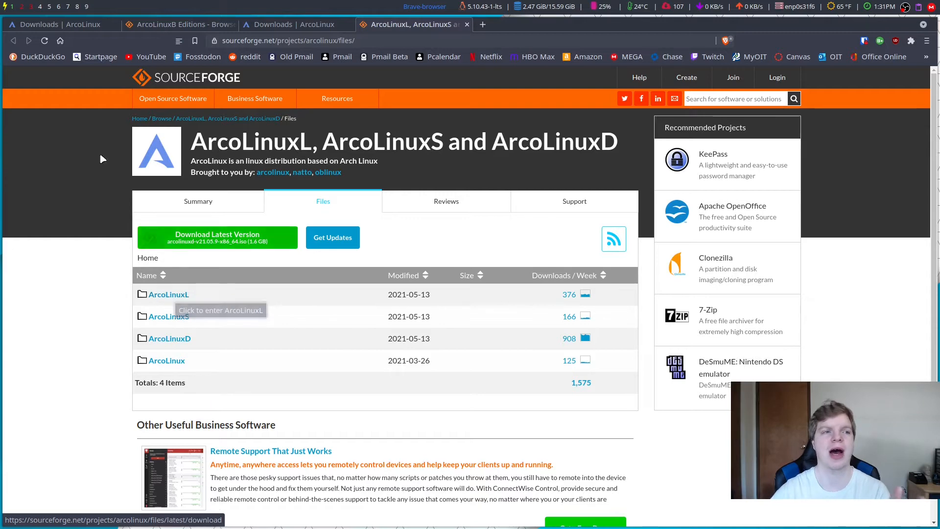
click(273, 25)
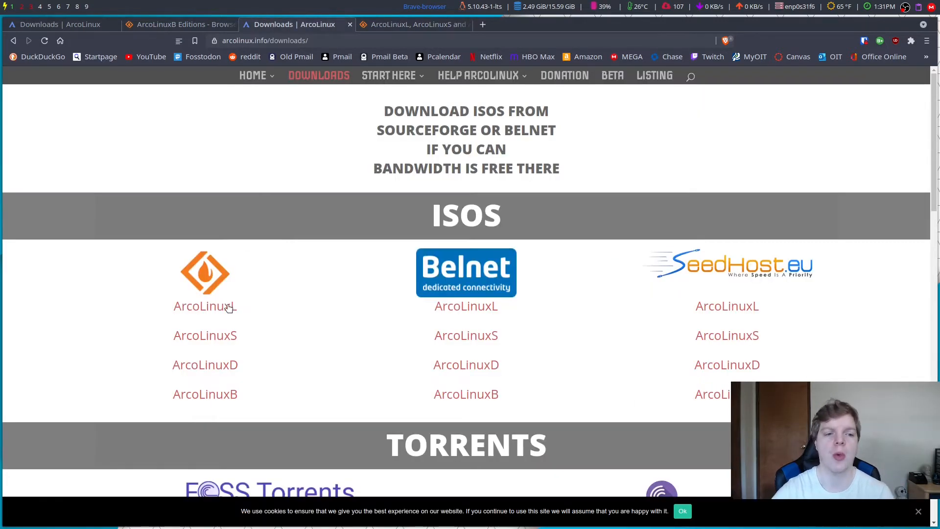
click(397, 24)
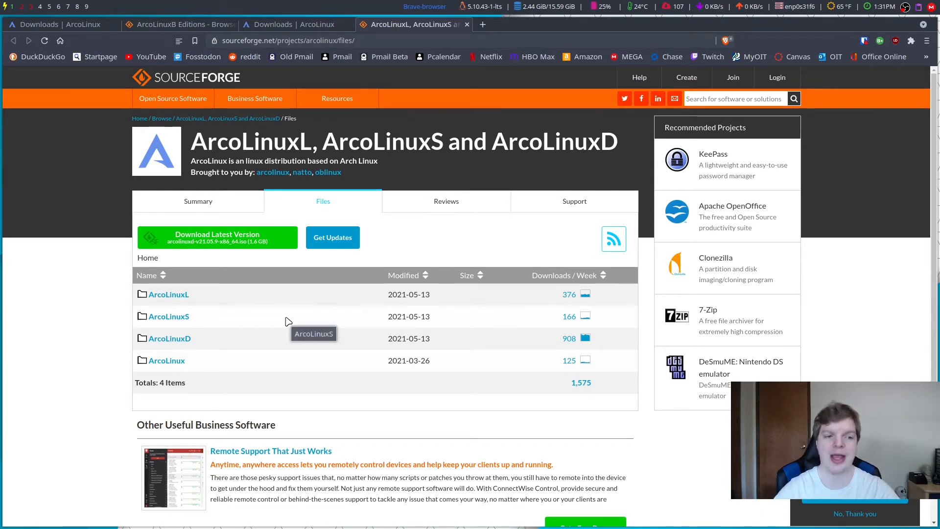
click(175, 295)
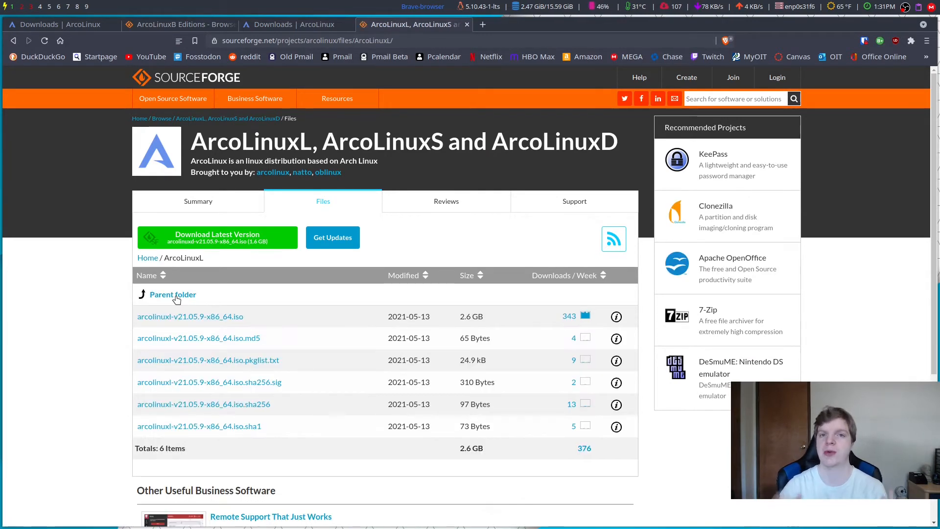
click(236, 317)
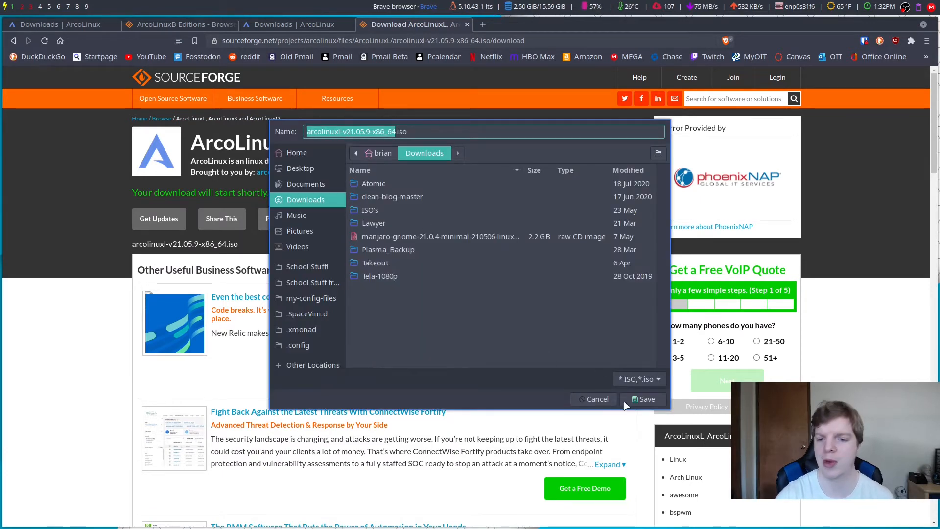
Step: Save the ArcoLinuxL iso to the Downloads folder
click(632, 399)
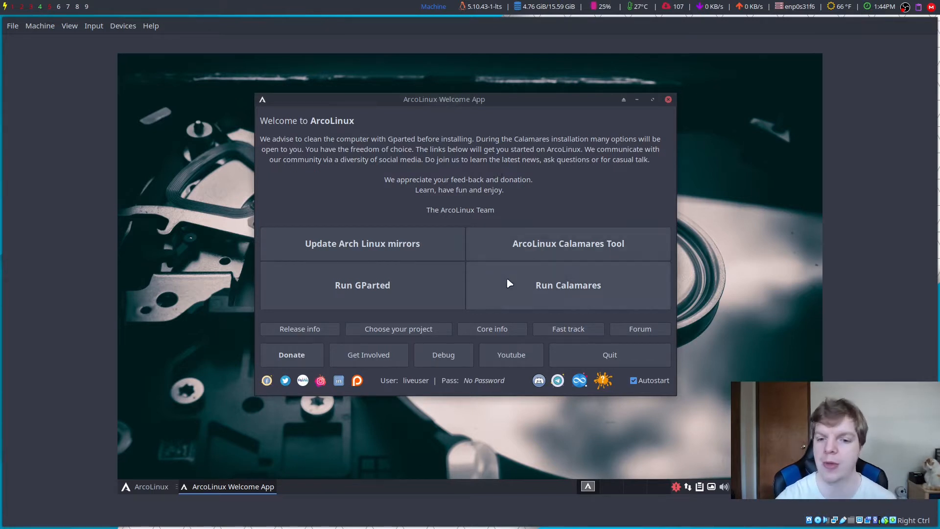
Step: Run Calamares from the ArcoLinux Welcome App in the live VM
click(560, 289)
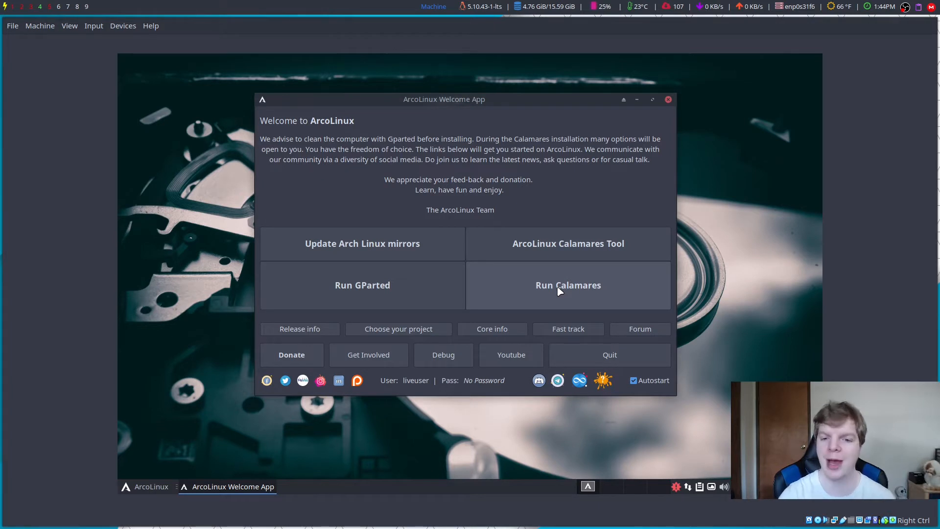
click(524, 290)
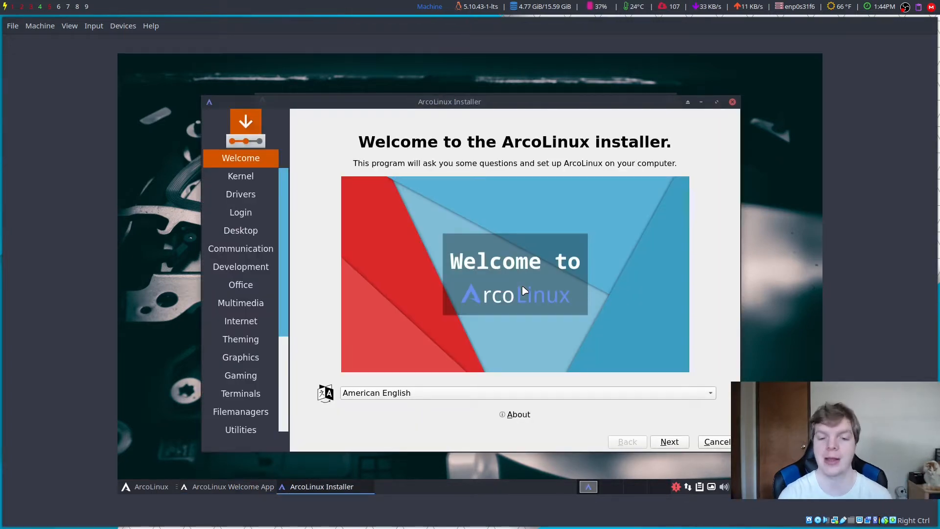
Step: Select the default Linux kernel, then the Nvidia and Nvidia-lts drivers, and continue to Login
click(680, 444)
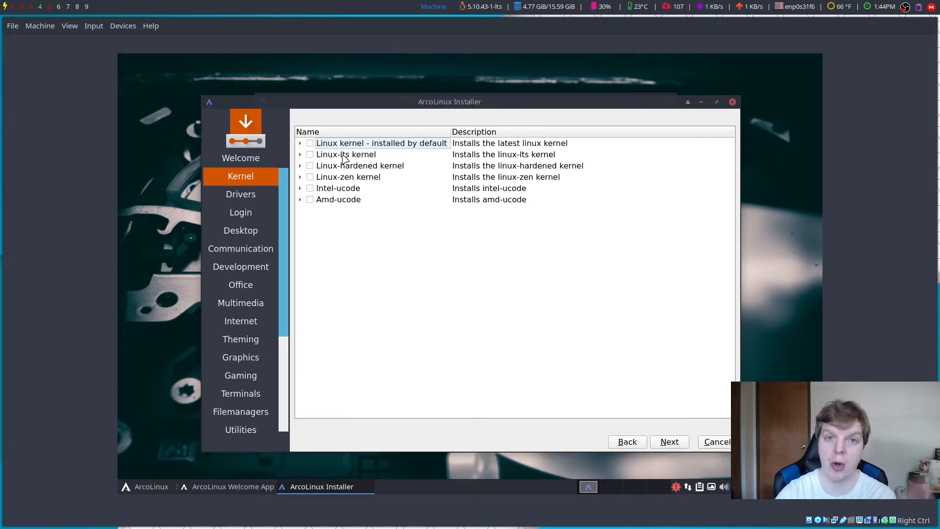
click(311, 143)
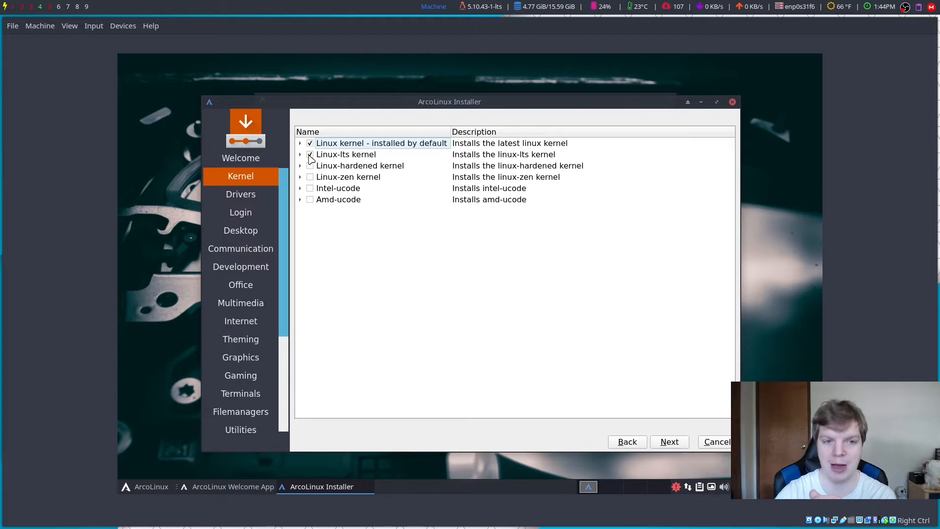
click(670, 443)
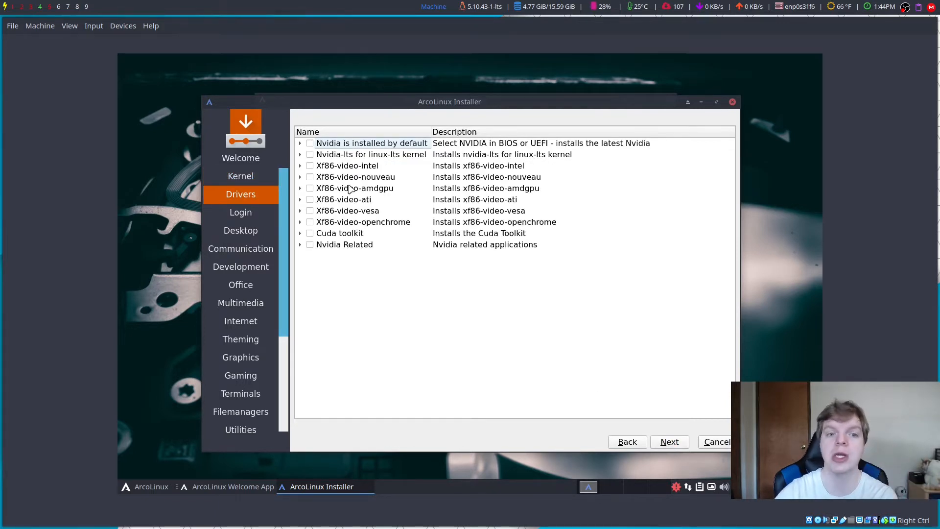
click(310, 144)
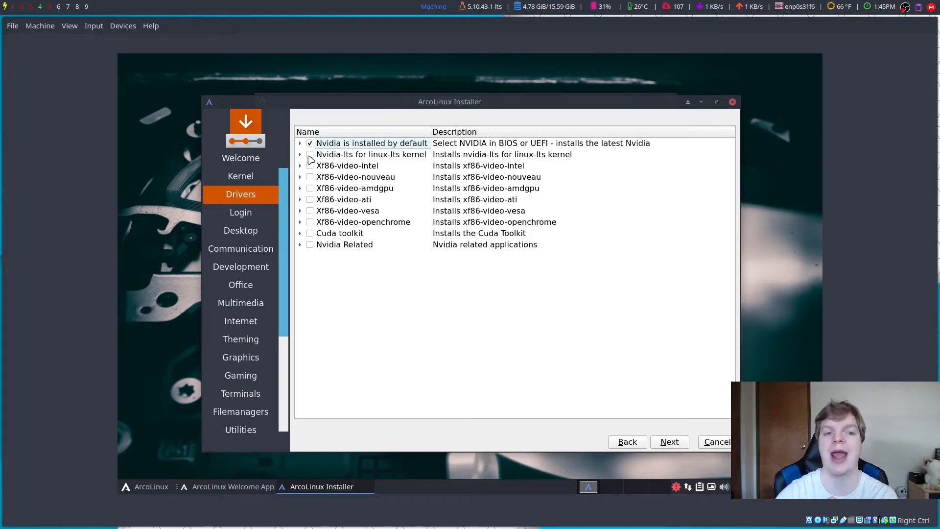
click(310, 155)
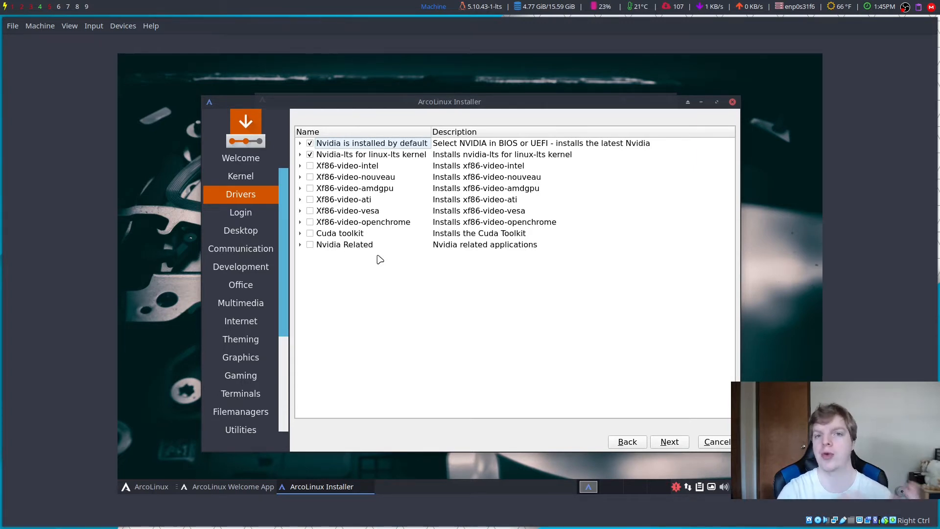
click(670, 442)
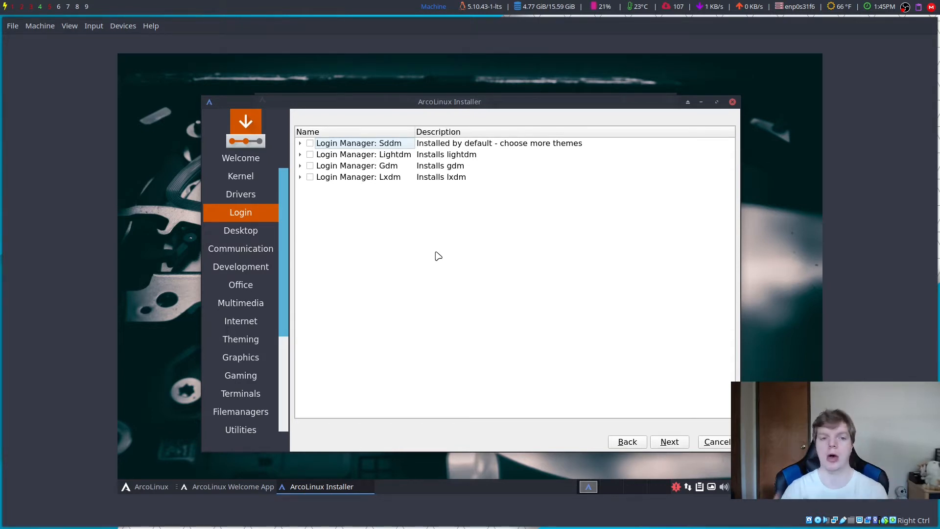
Step: On the Desktop page, toggle Awesome, Bspwm, Mate, Xmonad and Qtile, leaving none added
click(667, 442)
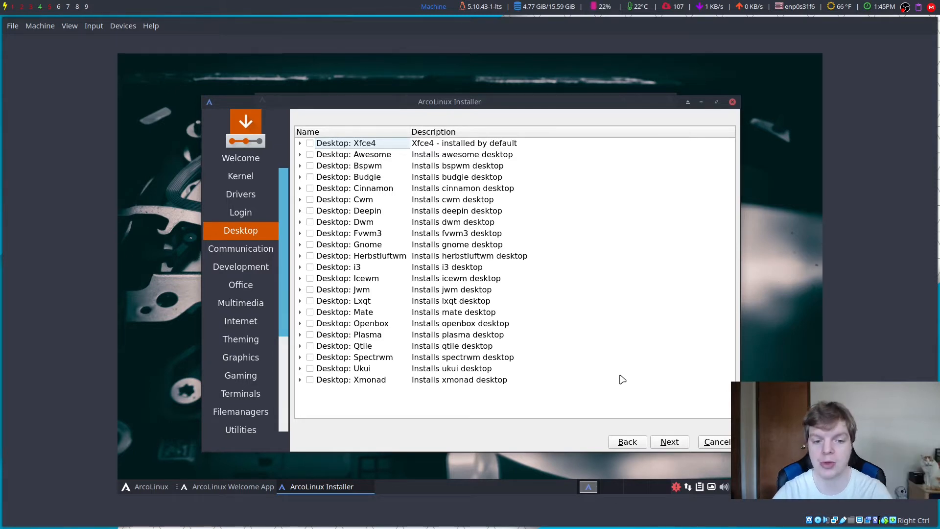
click(310, 154)
click(310, 166)
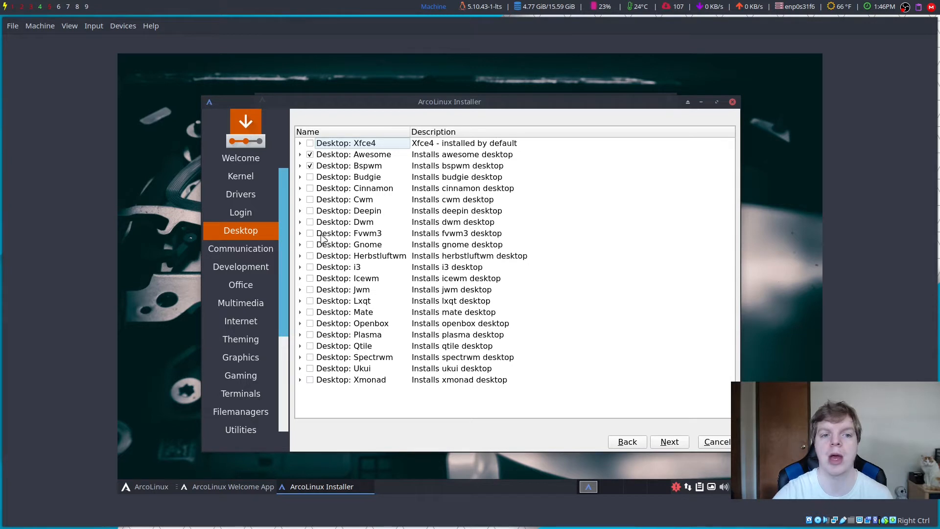
click(310, 312)
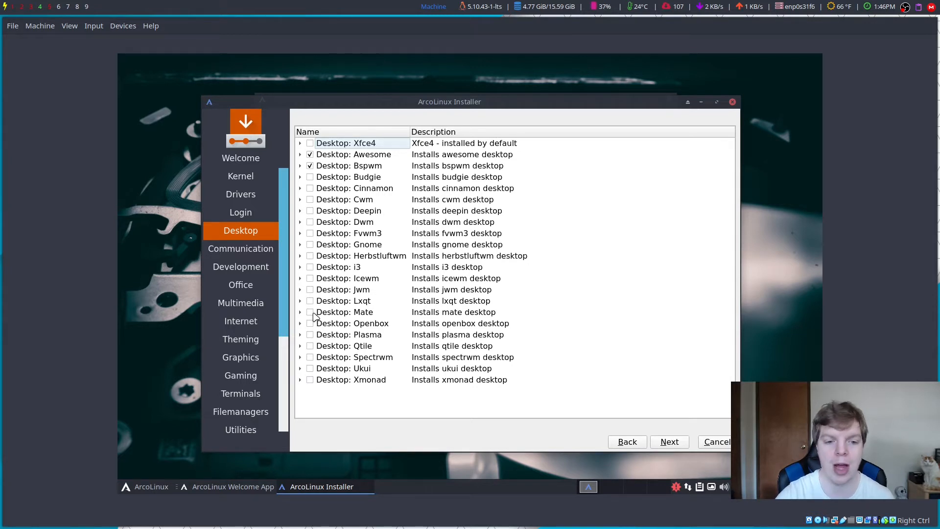
click(310, 380)
click(310, 346)
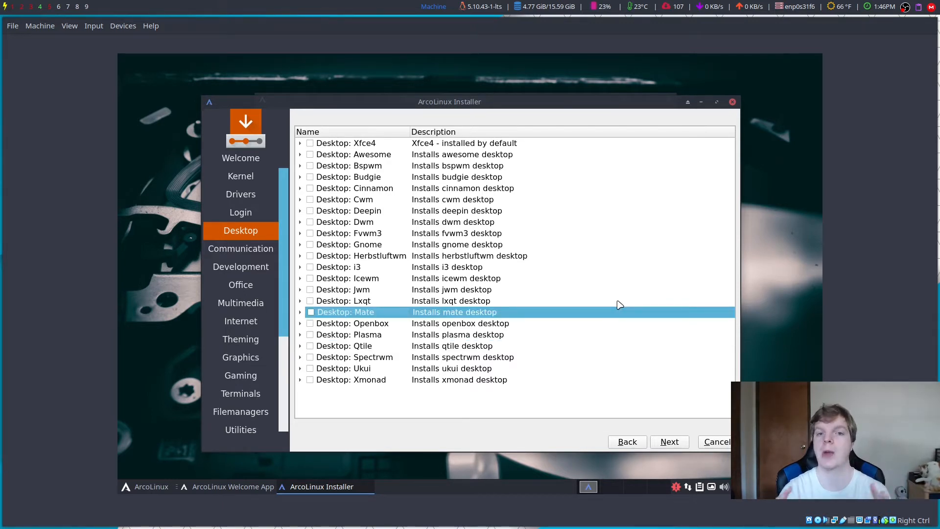
click(666, 443)
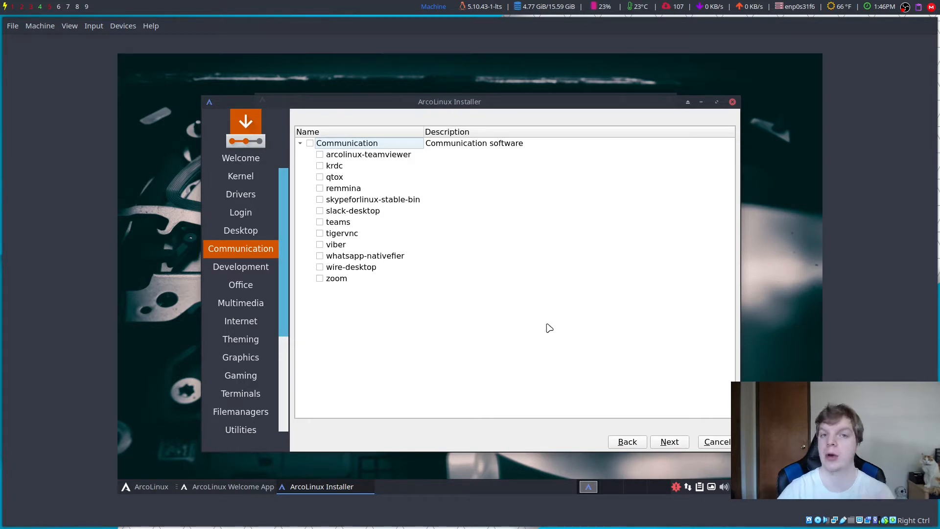
Step: Skip through the Development, Office, Multimedia and Internet lists without selecting any packages
click(667, 444)
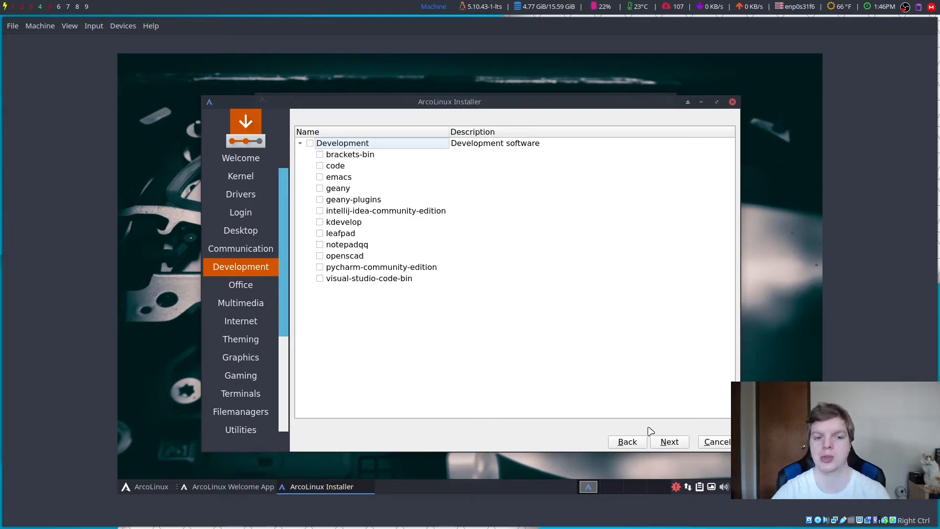
click(670, 442)
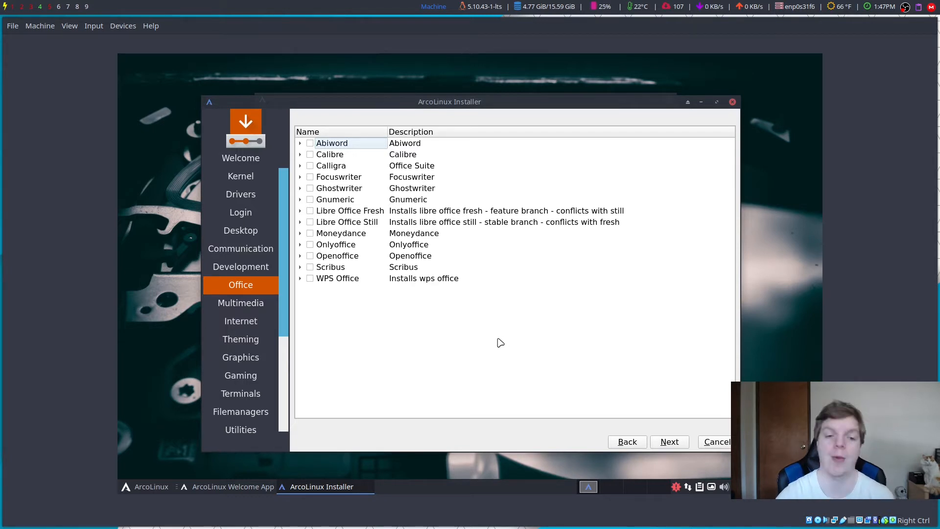
click(671, 442)
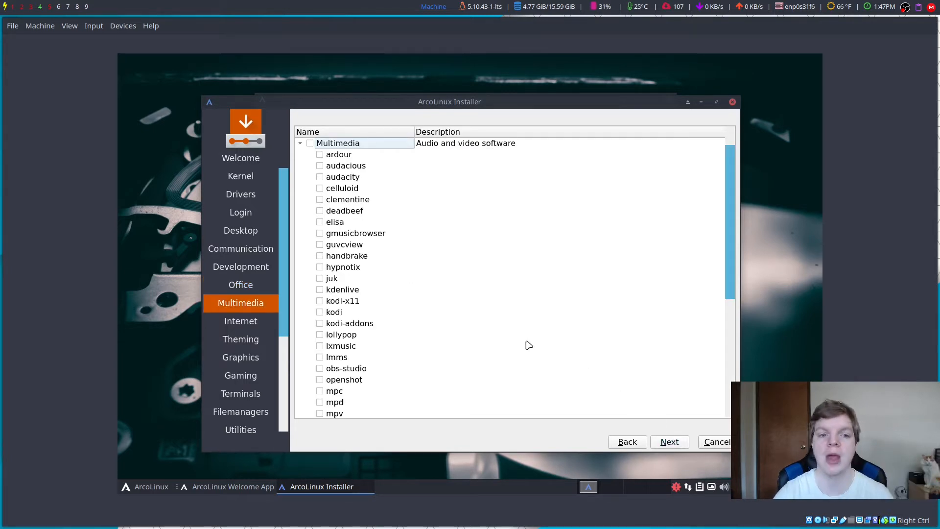
scroll(528, 345, down, 5)
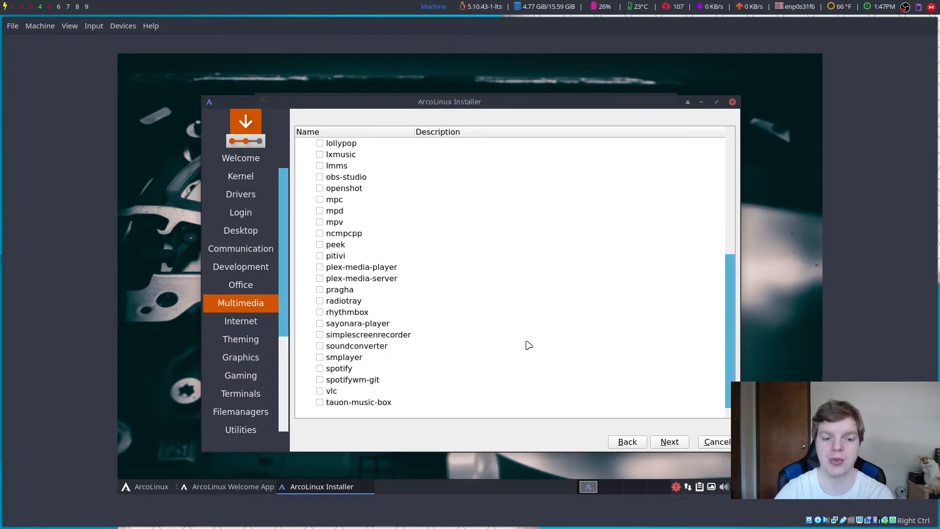
scroll(529, 345, up, 5)
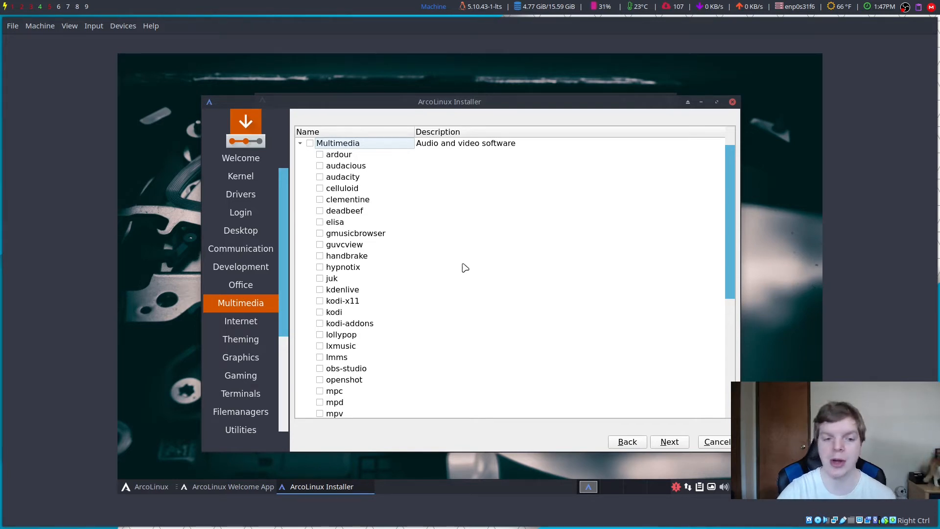
scroll(416, 382, down, 5)
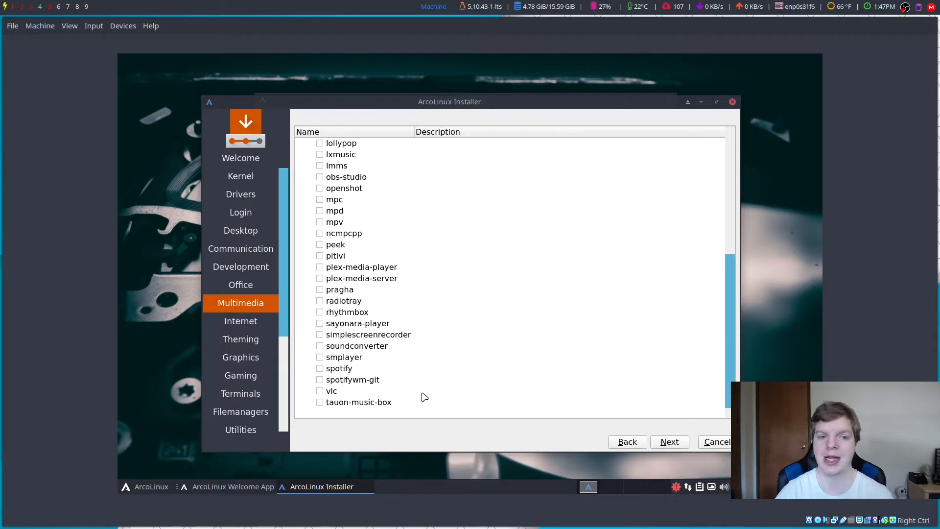
click(672, 447)
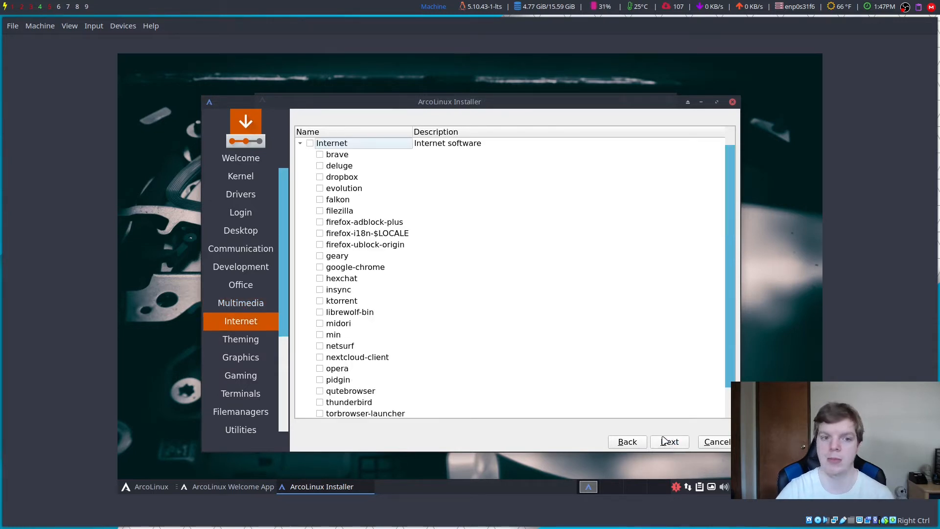
scroll(459, 280, down, 1)
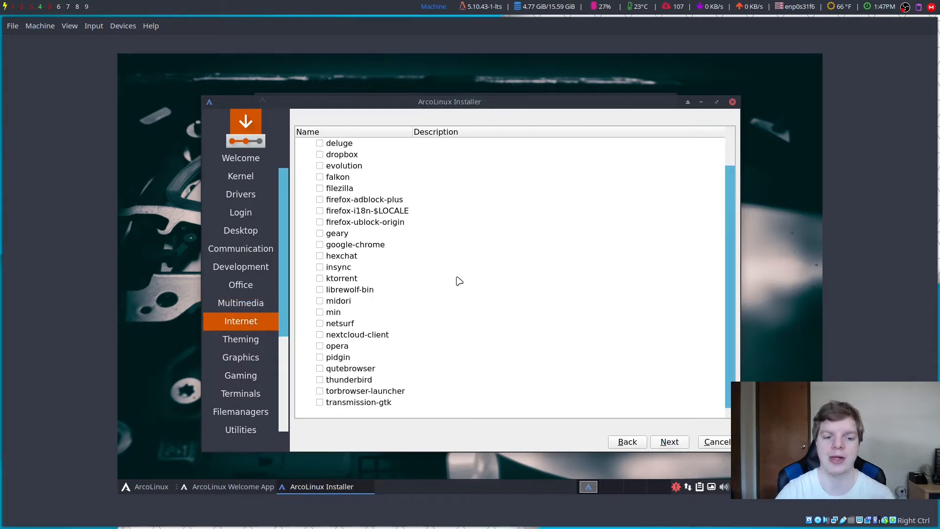
scroll(459, 281, up, 1)
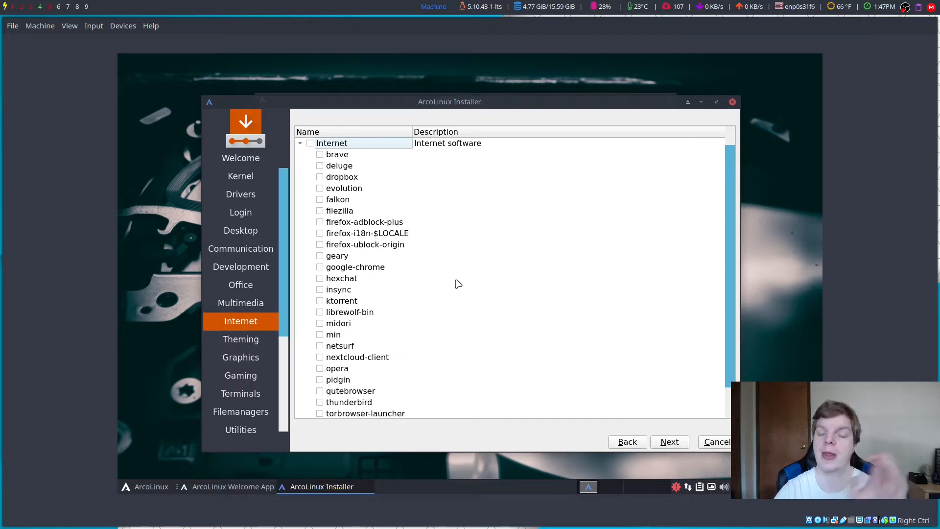
scroll(459, 285, down, 1)
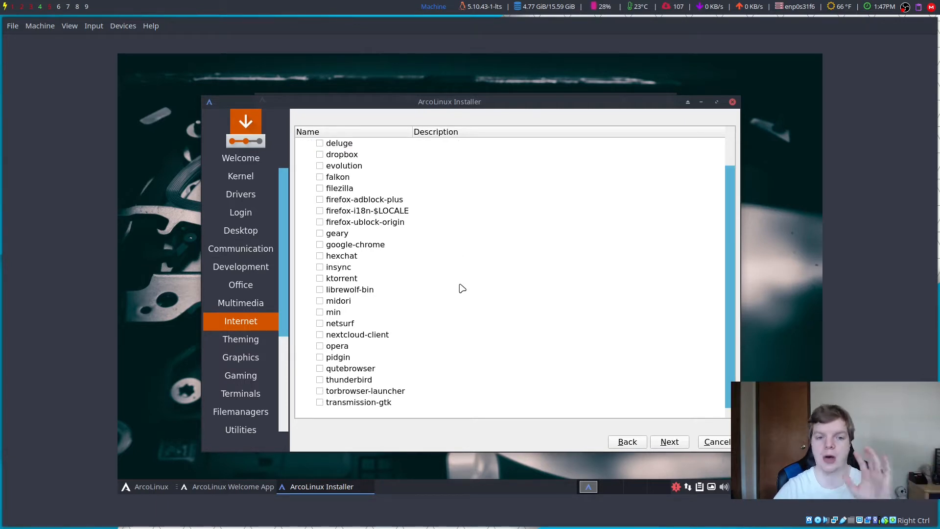
click(669, 442)
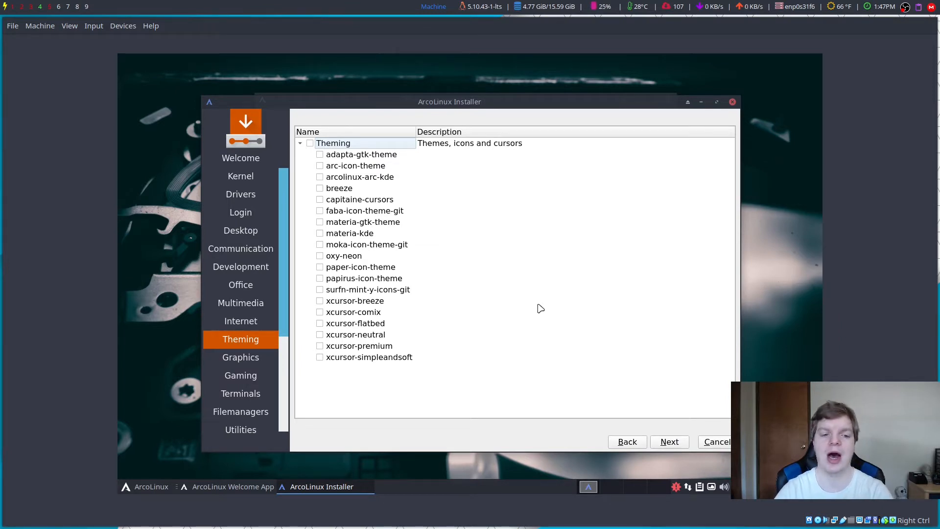
Step: Skip the Theming, Graphics, Gaming, Terminals and Filemanagers package lists unselected, then scroll the Utilities list
click(672, 443)
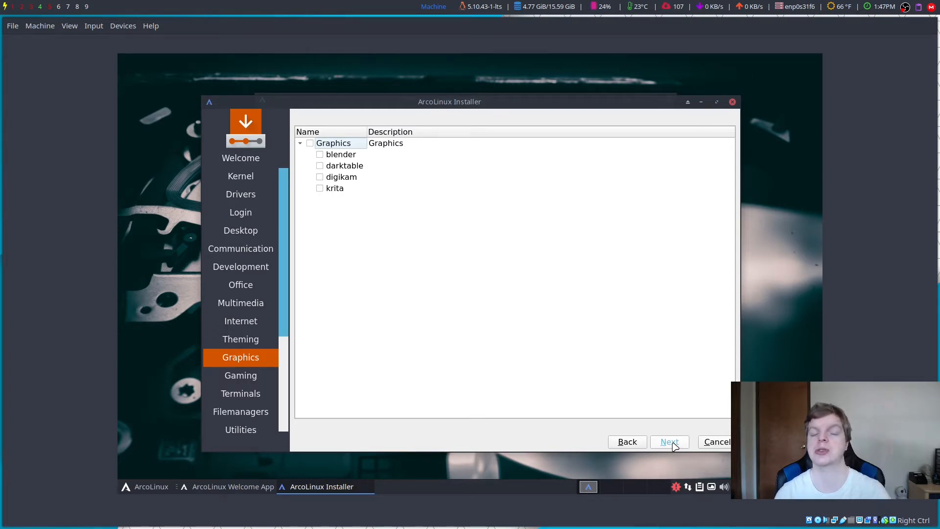
click(673, 443)
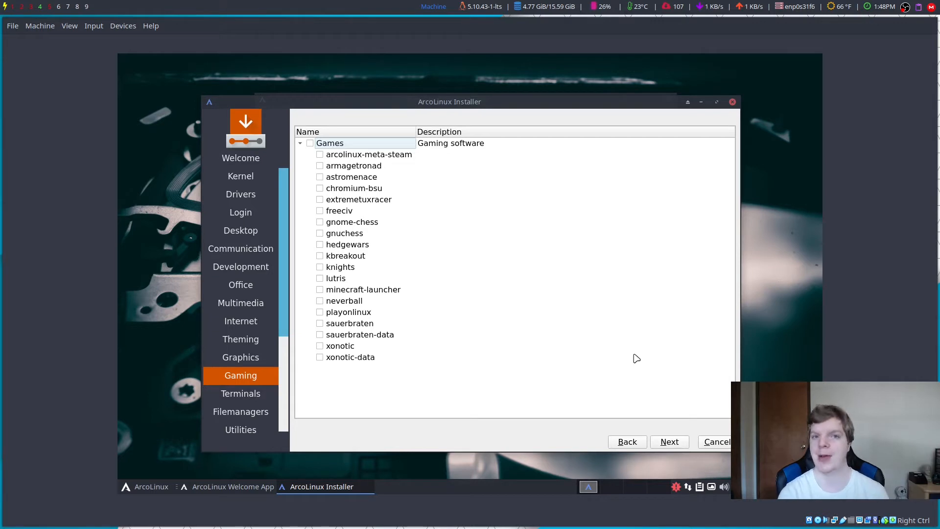
click(671, 444)
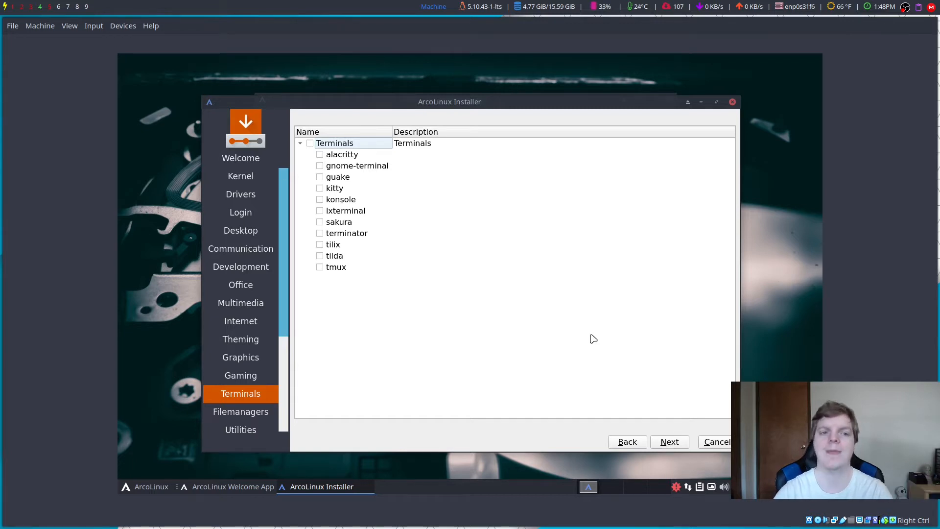
click(683, 441)
click(684, 442)
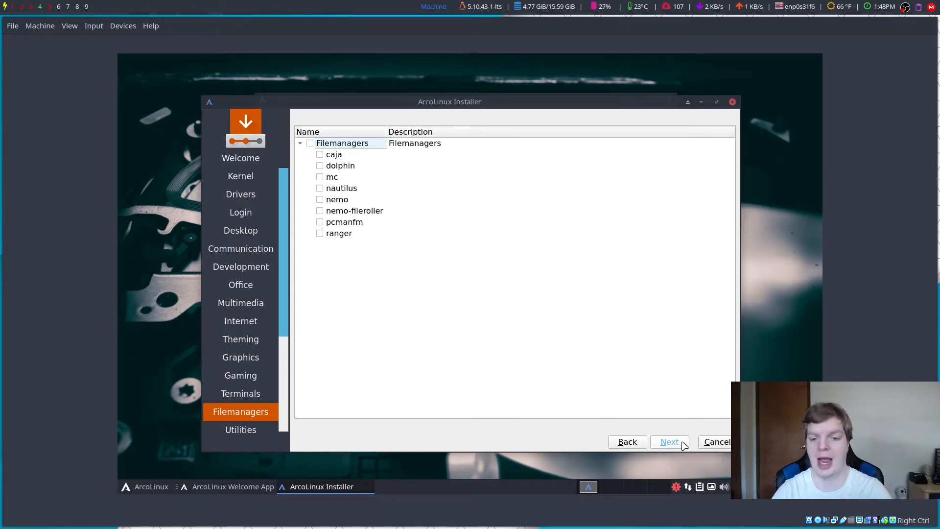
click(684, 444)
scroll(481, 319, down, 2)
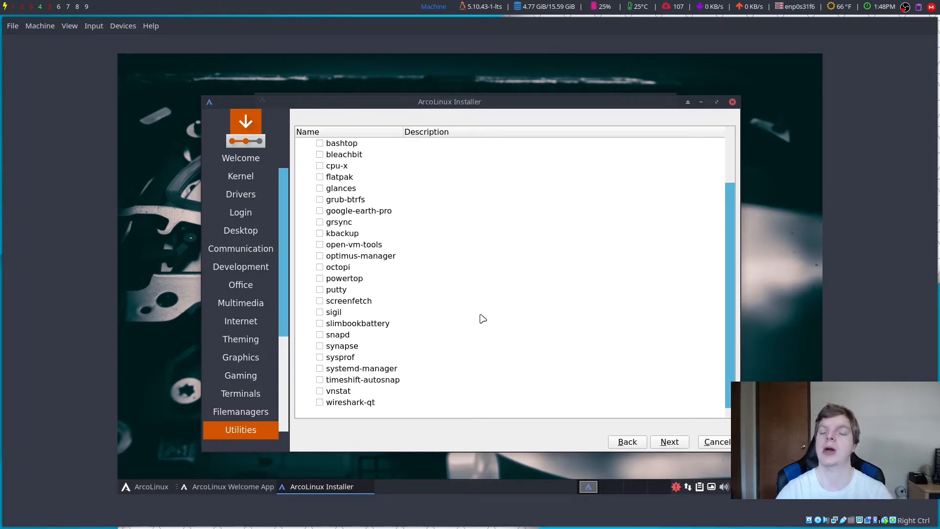
scroll(481, 319, up, 2)
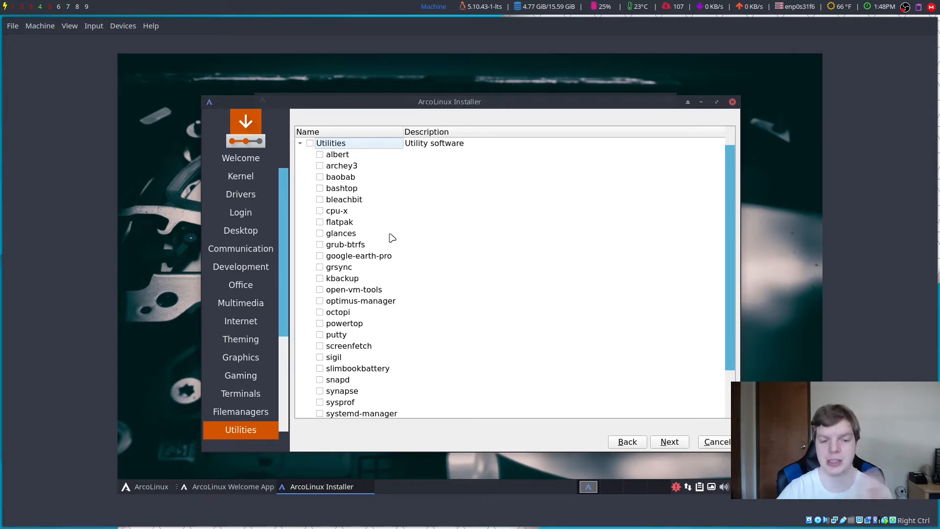
Step: Scroll through the accessories, fonts and Applications lists and skip them without selecting packages
click(671, 442)
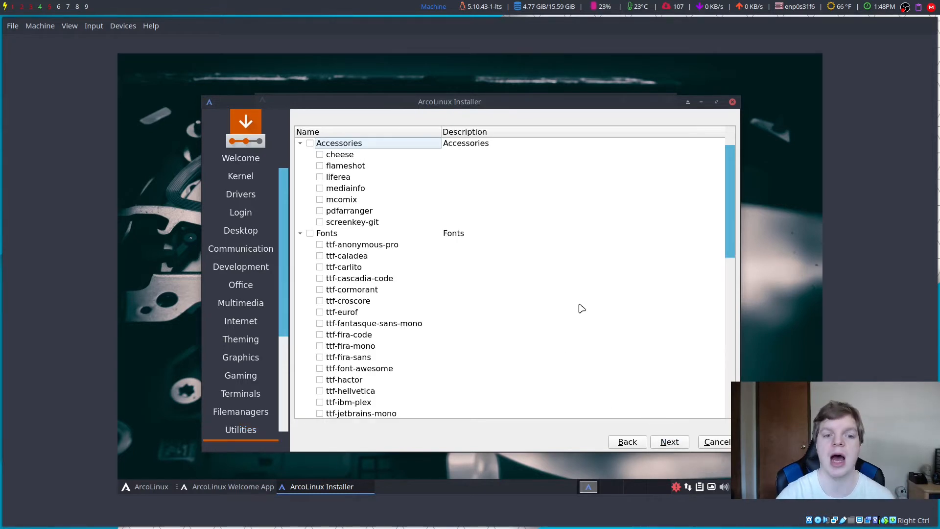
scroll(580, 309, down, 10)
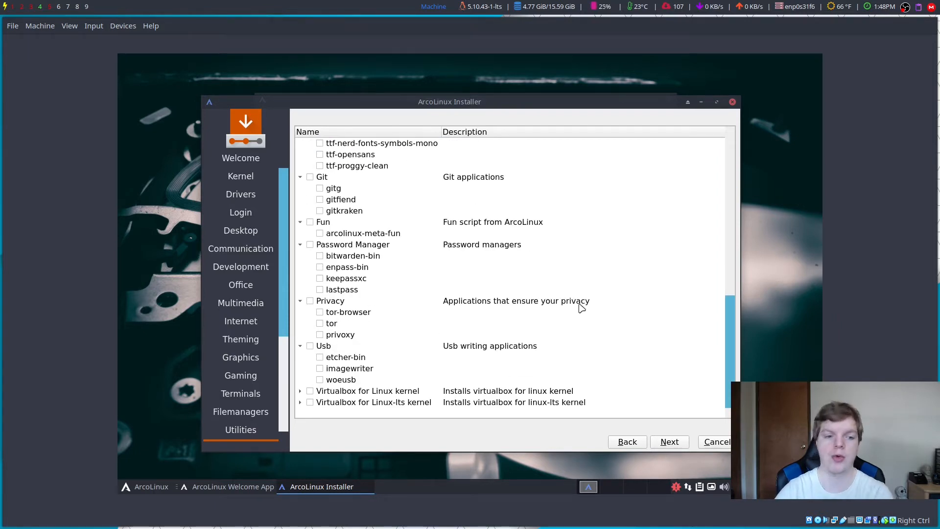
scroll(253, 284, down, 3)
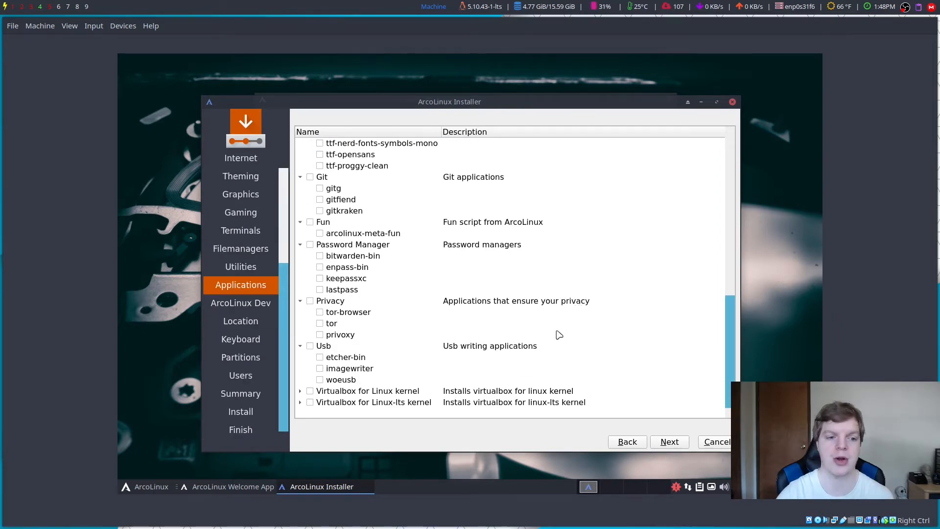
scroll(568, 332, up, 10)
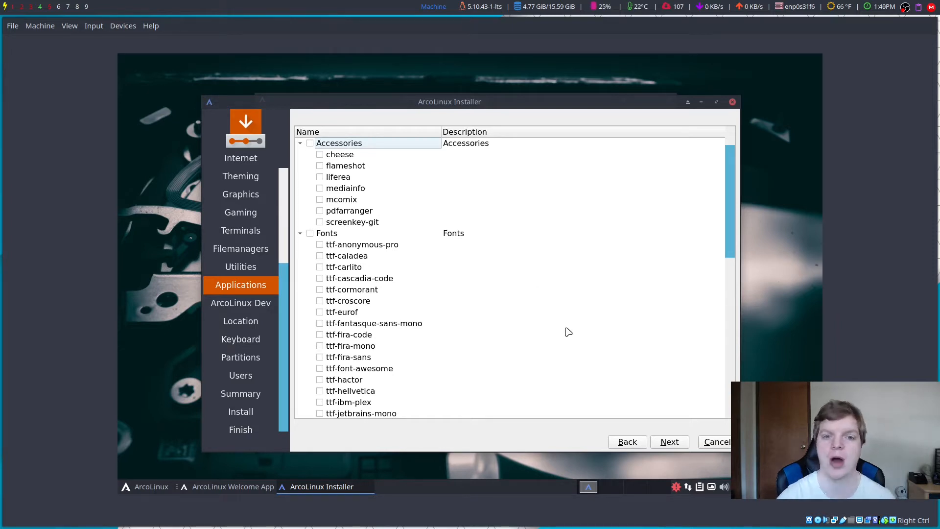
scroll(554, 332, down, 9)
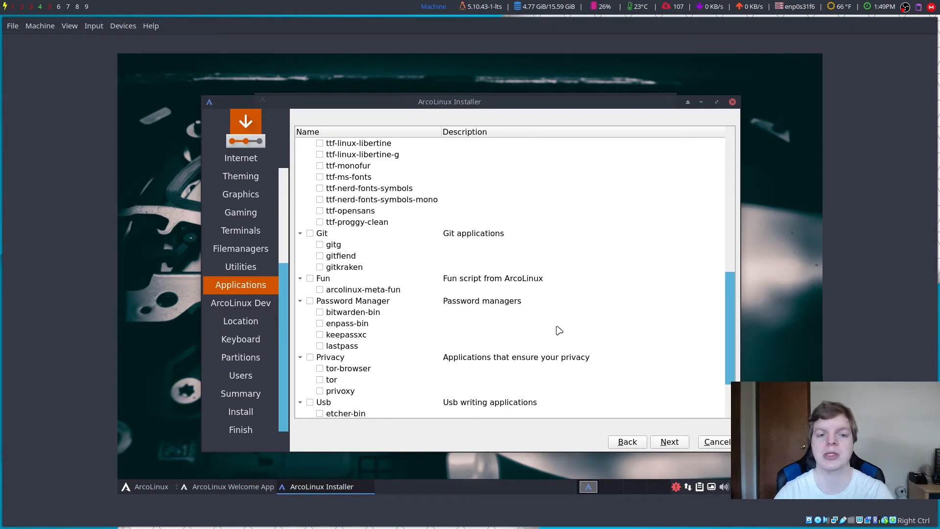
scroll(558, 332, down, 1)
scroll(558, 331, up, 1)
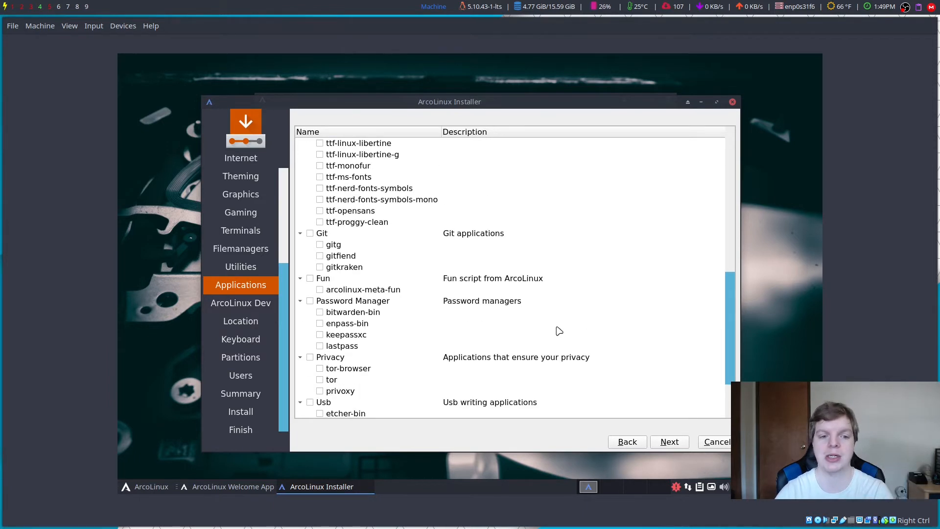
scroll(559, 331, down, 2)
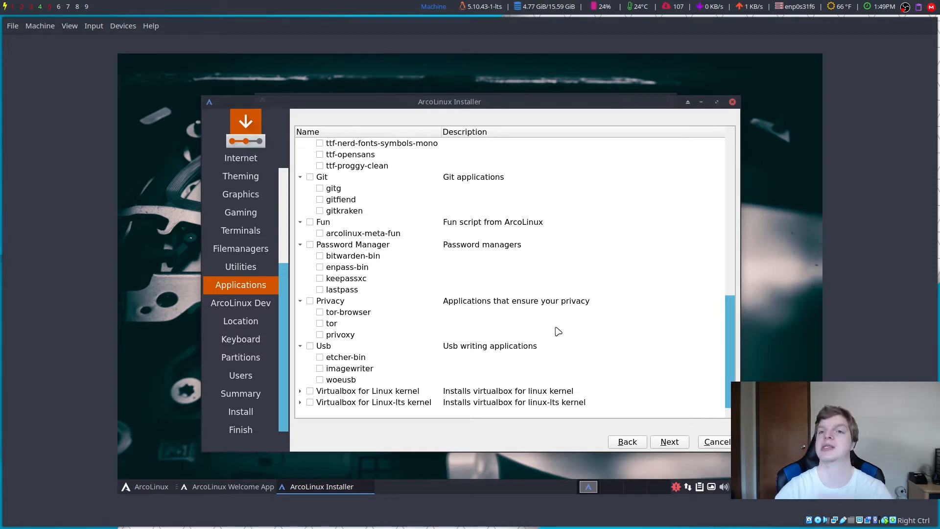
click(669, 442)
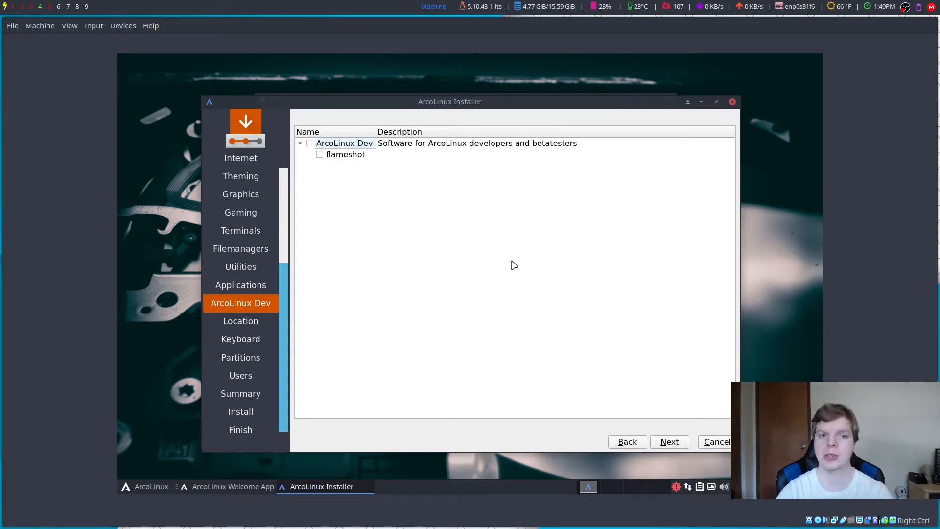
Step: Skip ArcoLinux Dev, accept Los Angeles time zone and English (US) keyboard, and choose Erase disk
click(667, 445)
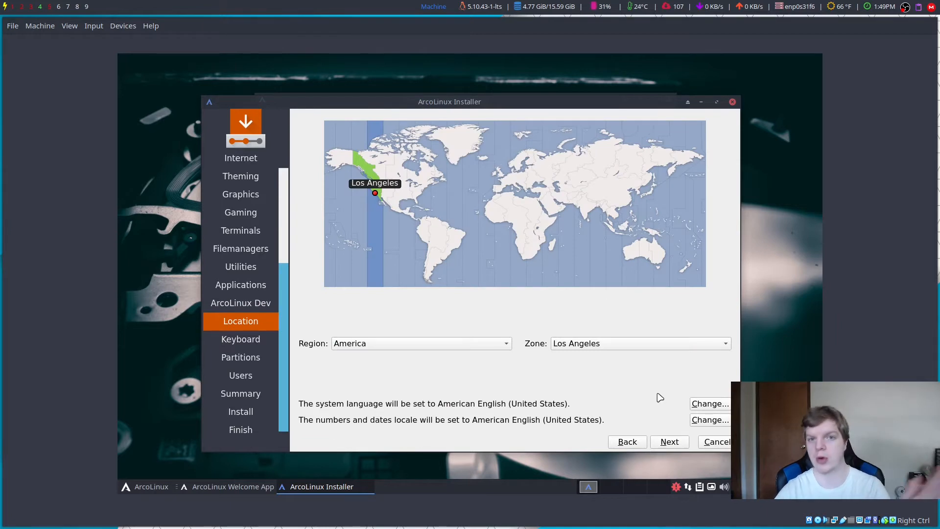
click(676, 448)
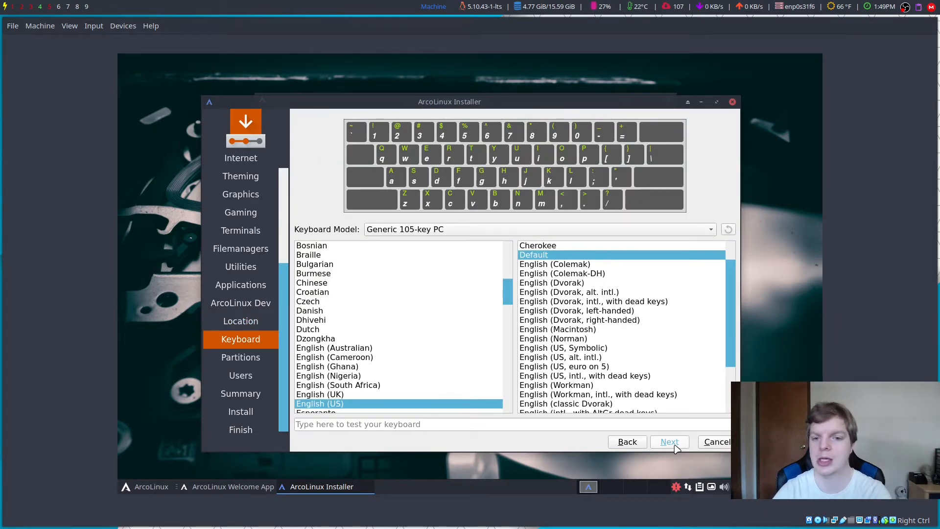
click(677, 448)
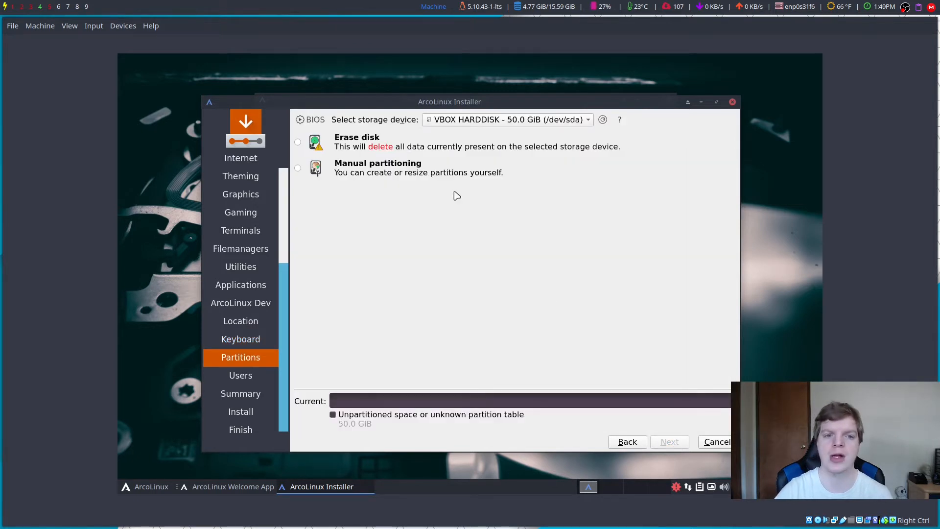
click(424, 145)
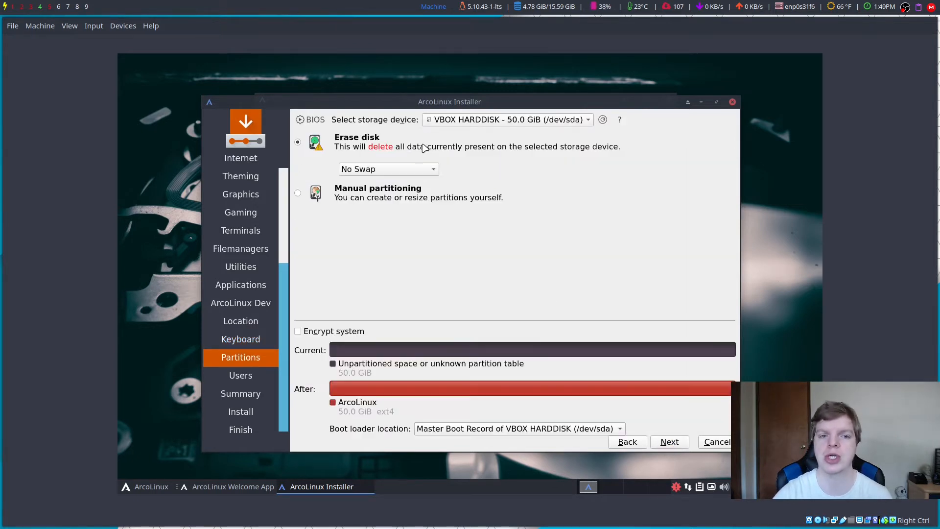
Step: Try the swap-without-hibernate and swap-to-file options, then keep No Swap and continue to Users
click(392, 170)
click(392, 170)
click(392, 170)
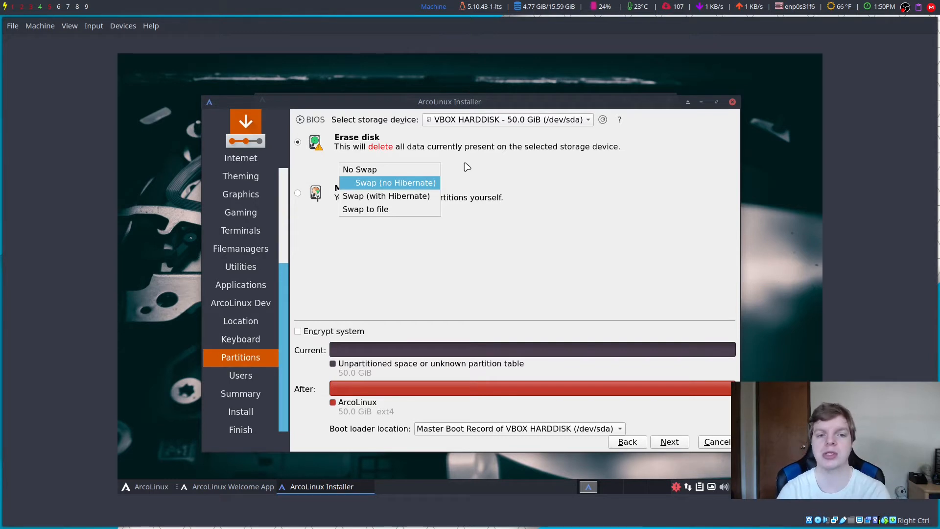
click(393, 183)
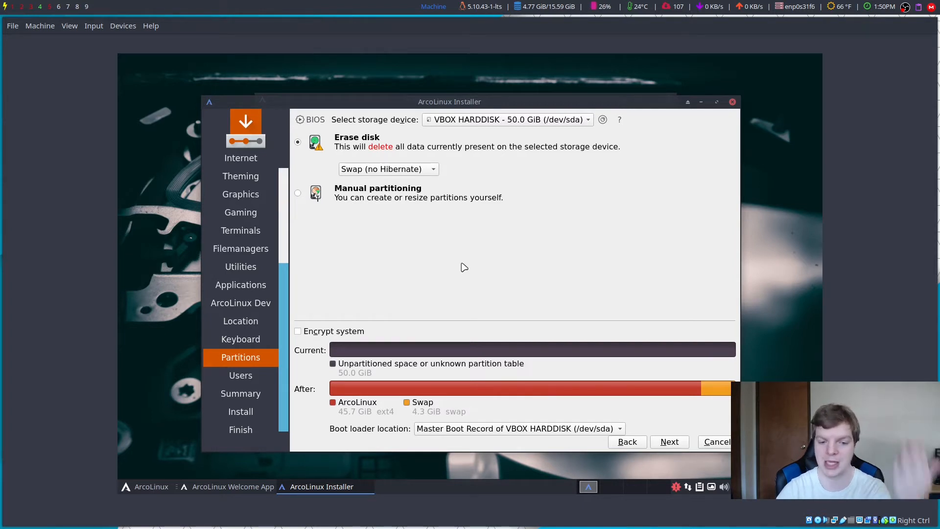
click(424, 169)
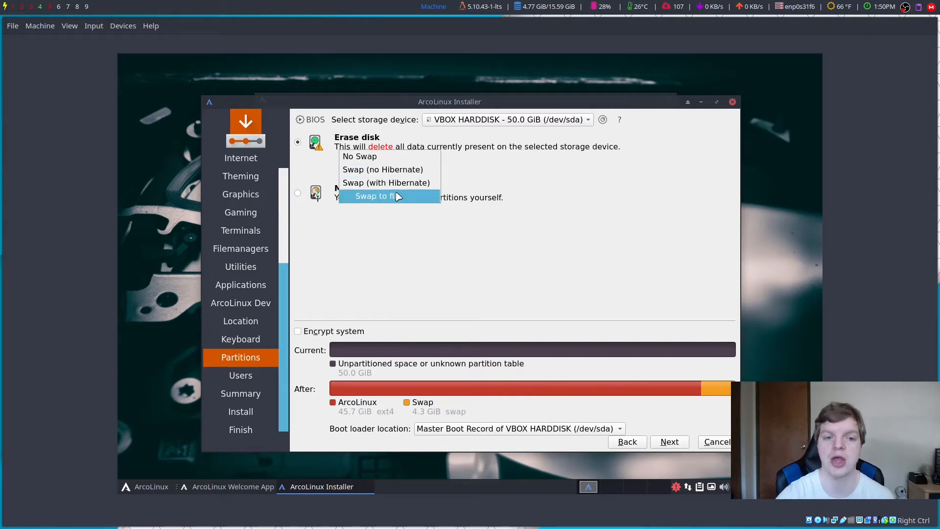
click(395, 196)
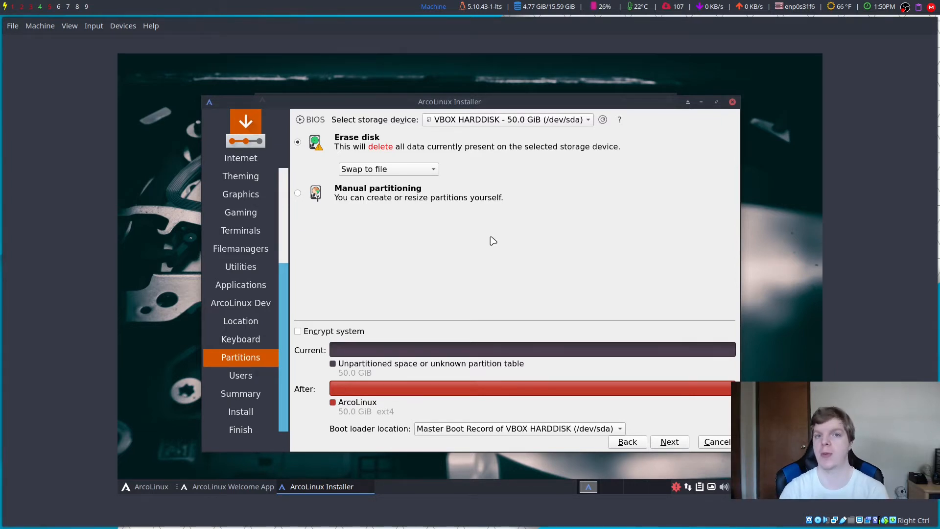
click(412, 173)
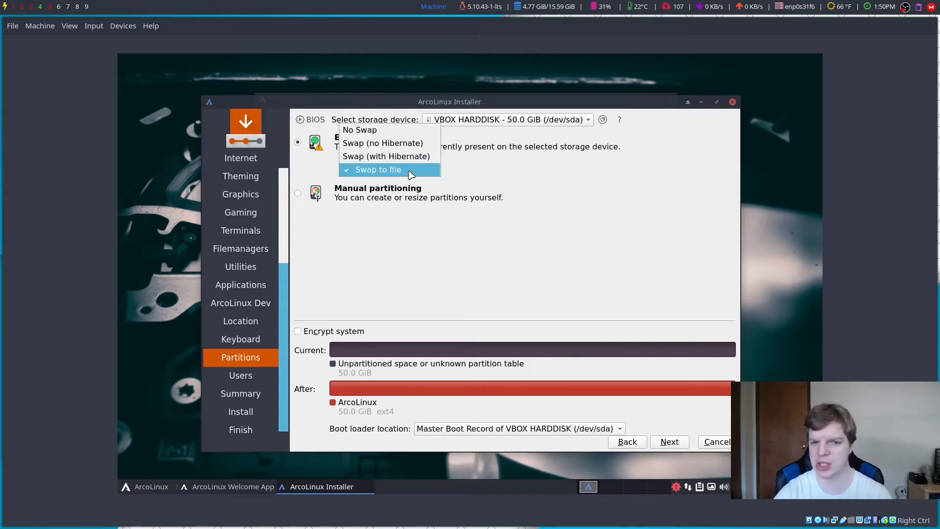
click(363, 129)
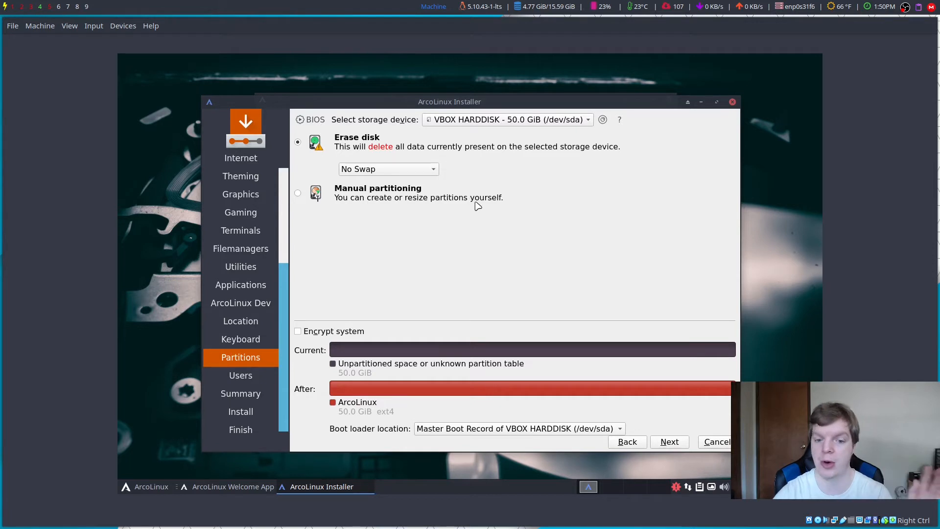
click(669, 444)
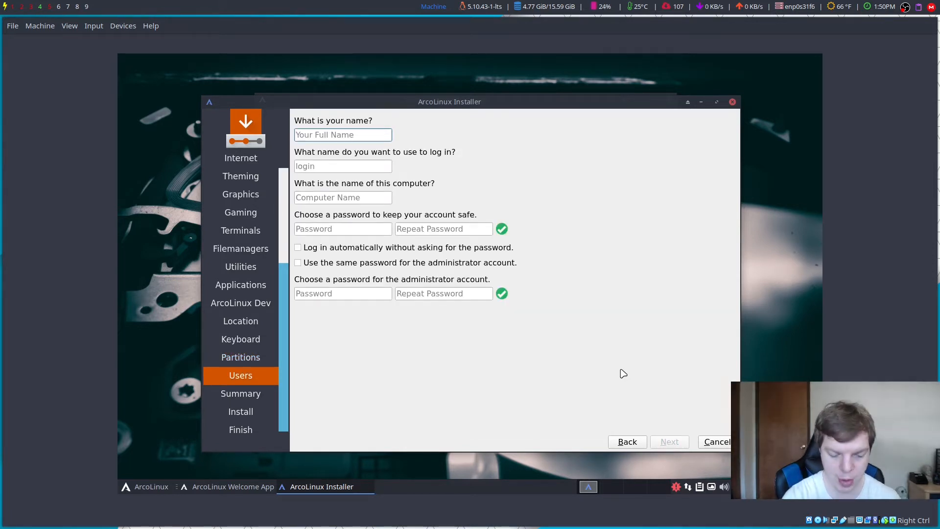
Step: Enter the user's full name and type the account password twice to confirm it
text(FK)
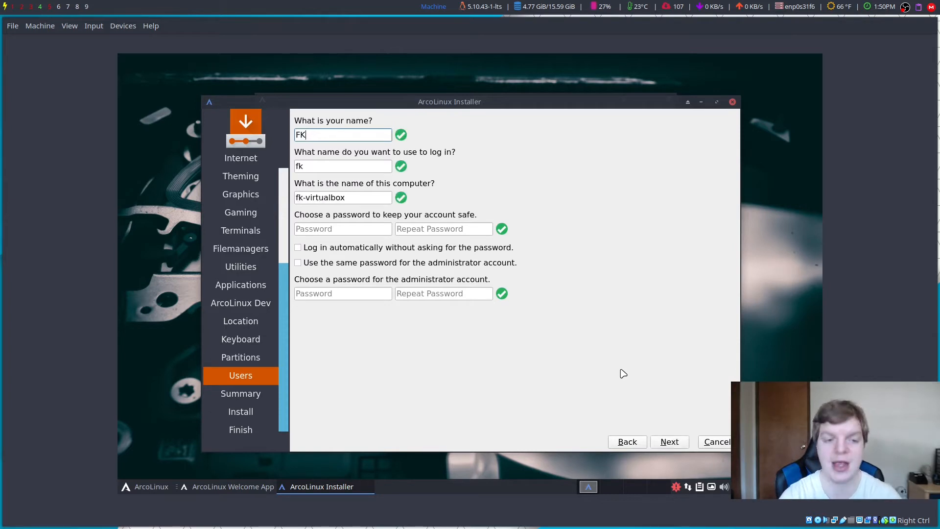
click(333, 233)
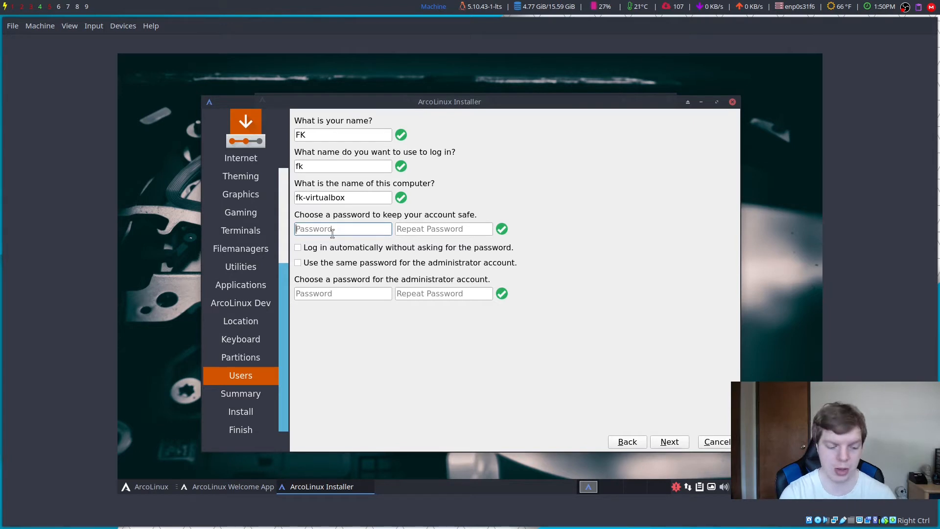
text(123)
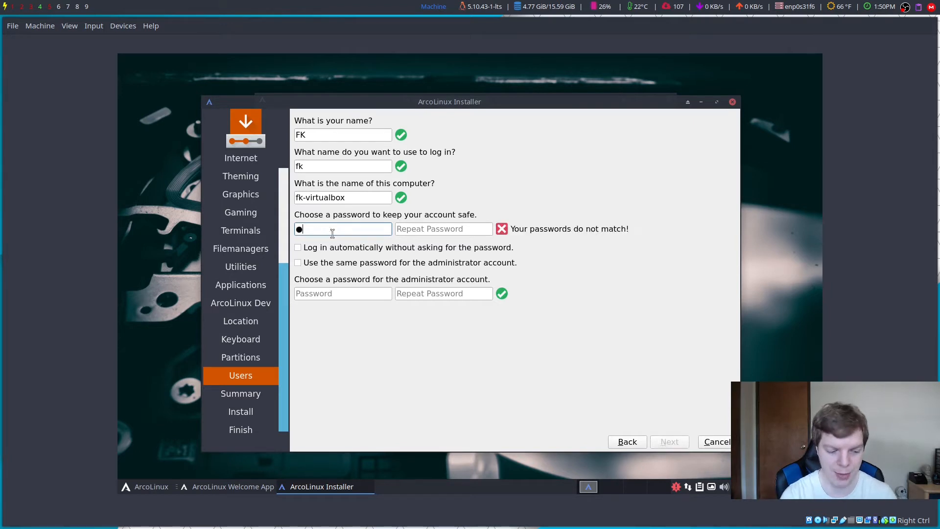
click(414, 226)
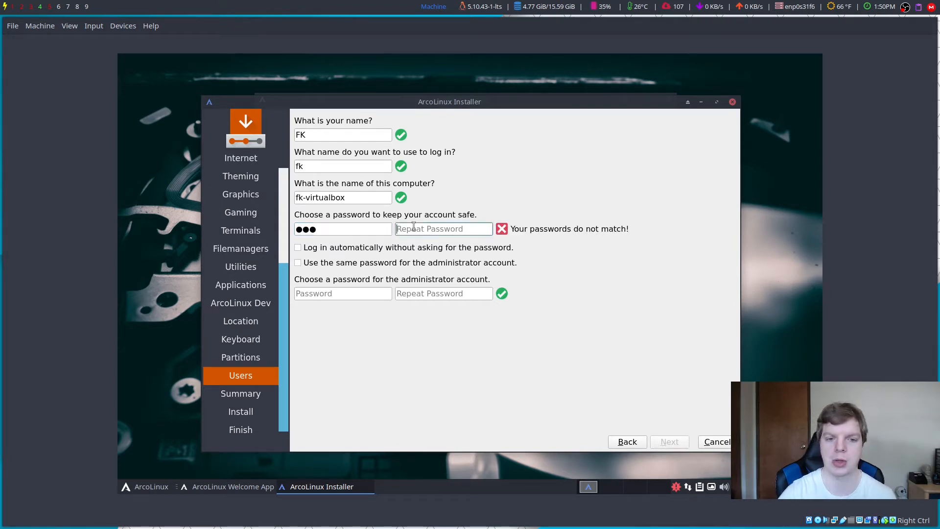
text(123)
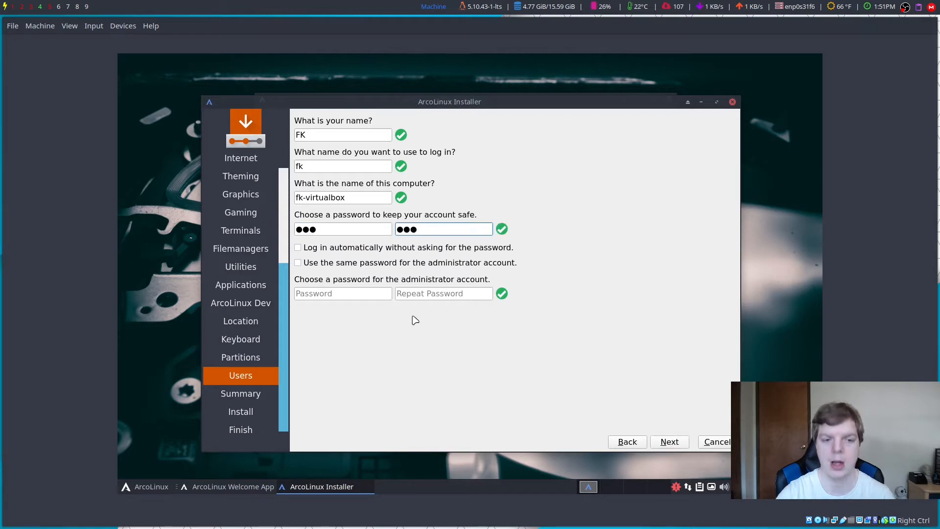
Step: Enable automatic login and reuse the user password for administrator, then go to the Summary
click(456, 248)
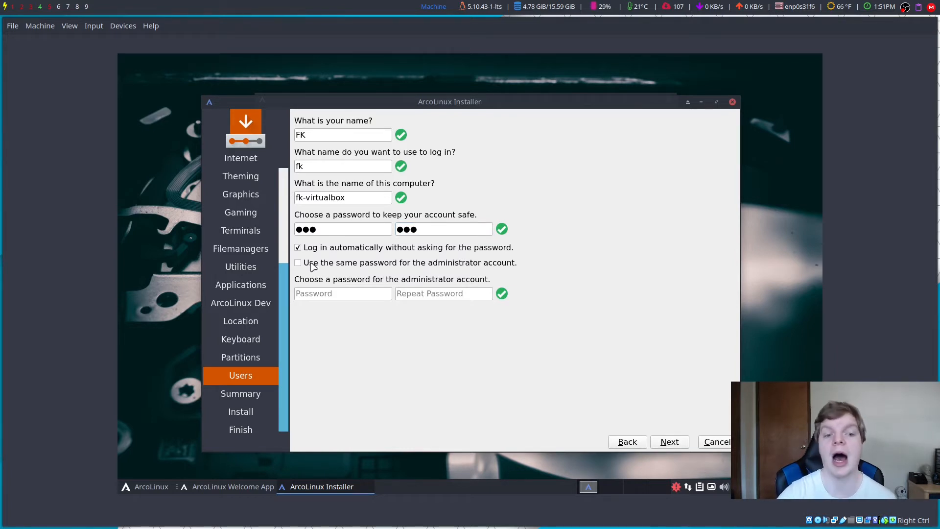
click(383, 265)
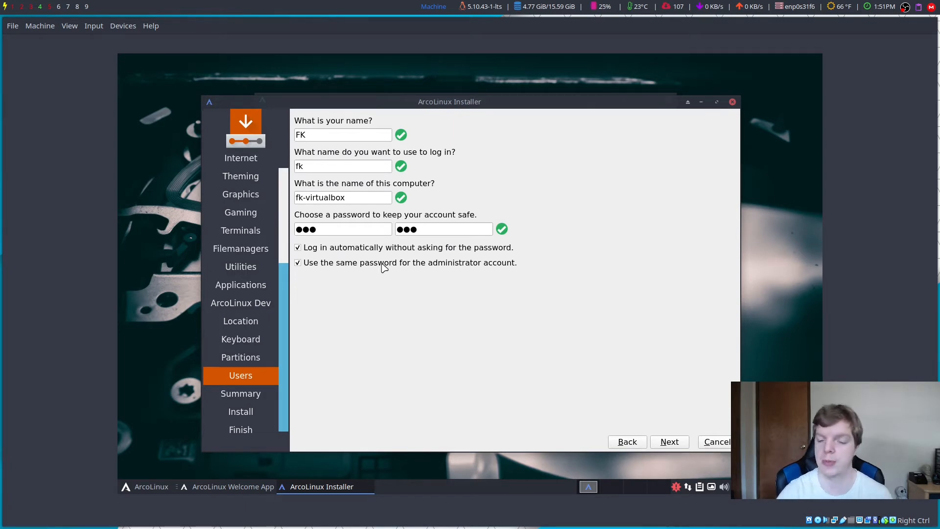
click(670, 445)
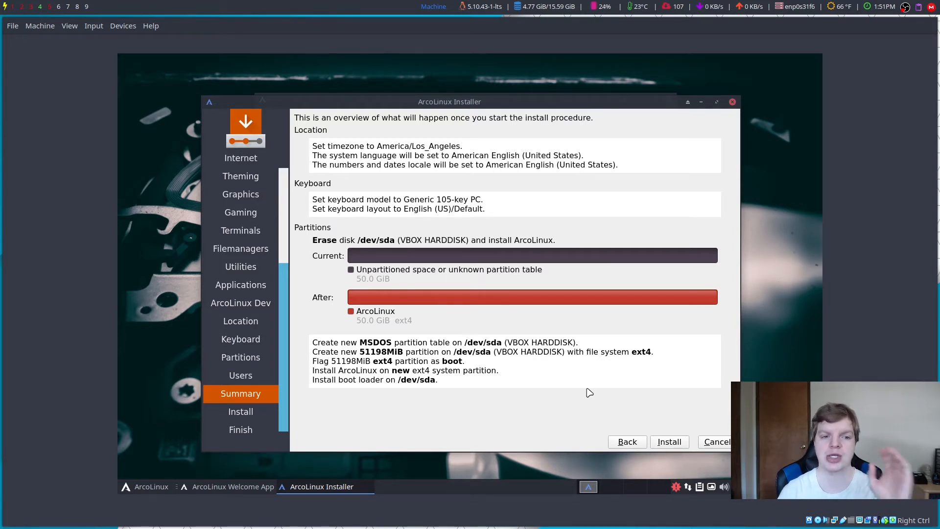
Step: Start the ArcoLinux installation from the Summary page and let it run to All done
click(678, 447)
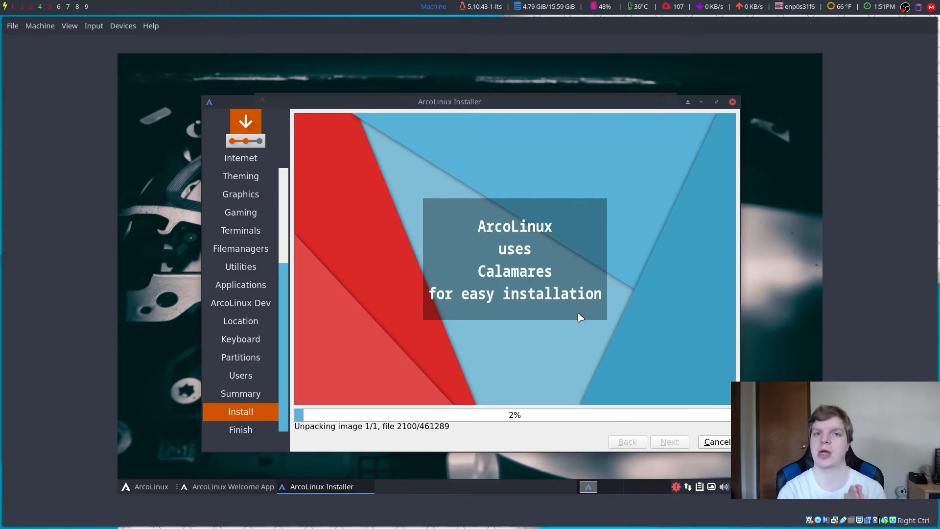
scroll(254, 327, up, 3)
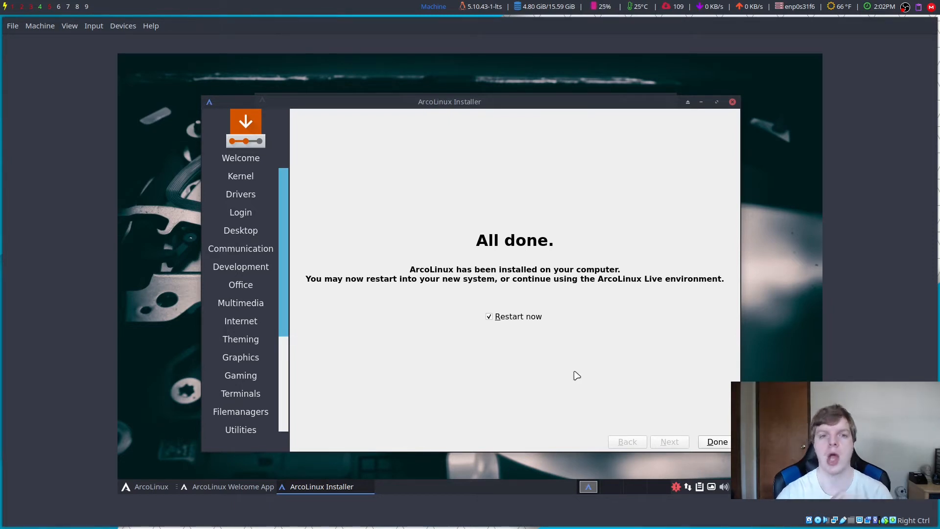
Step: Power off the YouTube VM from VirtualBox Manager
click(49, 7)
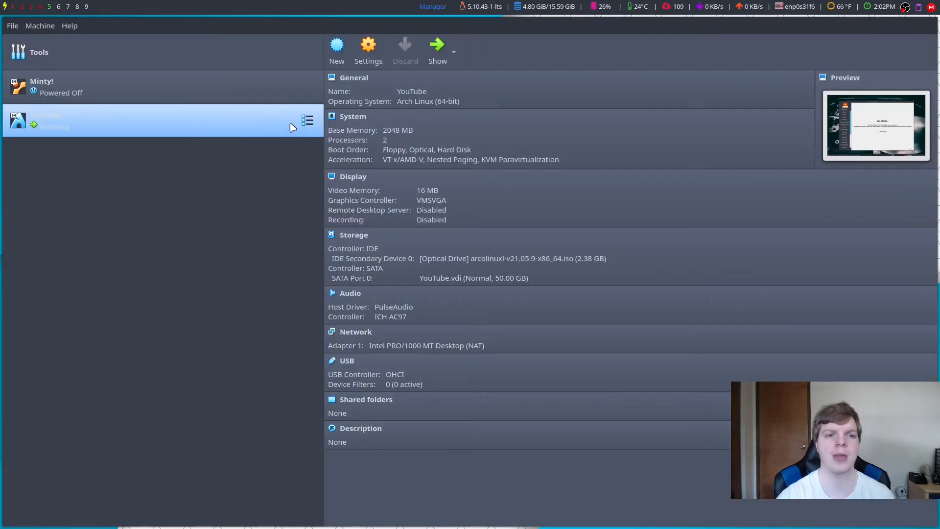
click(307, 120)
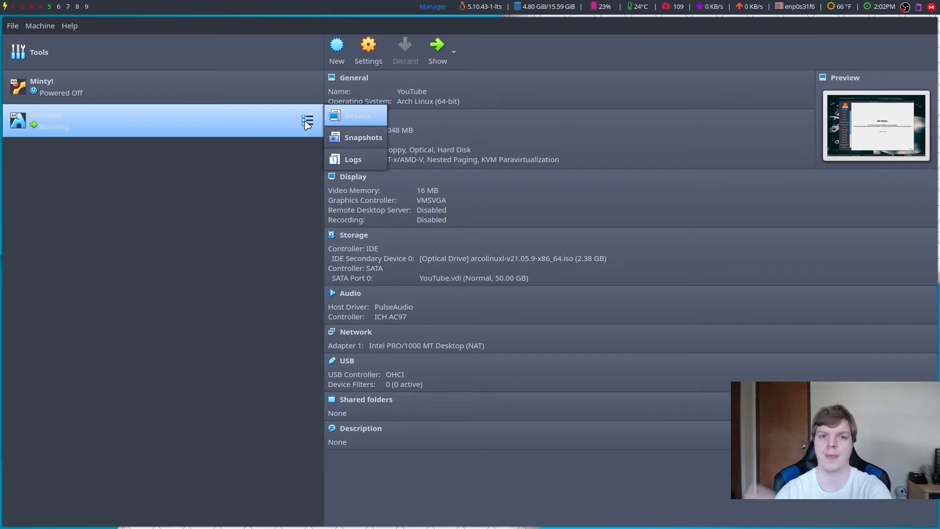
right_click(258, 122)
mouse_move(318, 271)
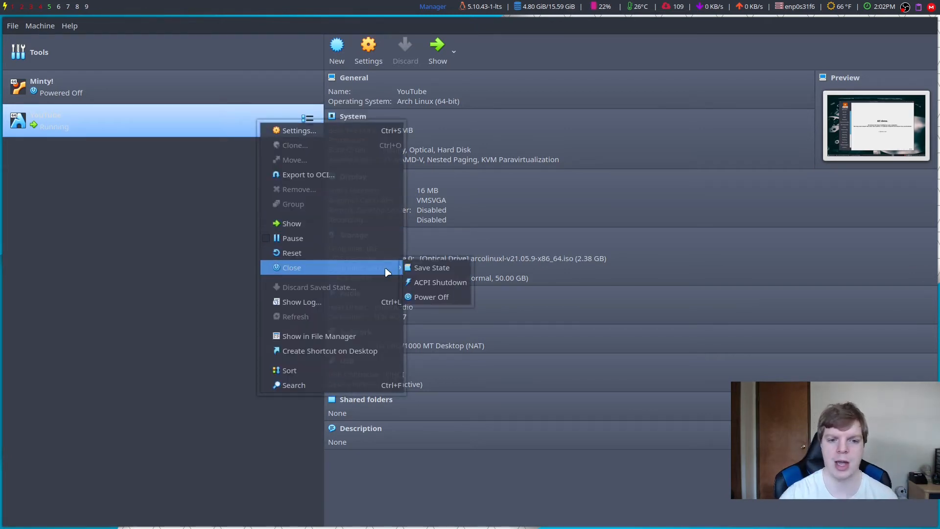
click(425, 299)
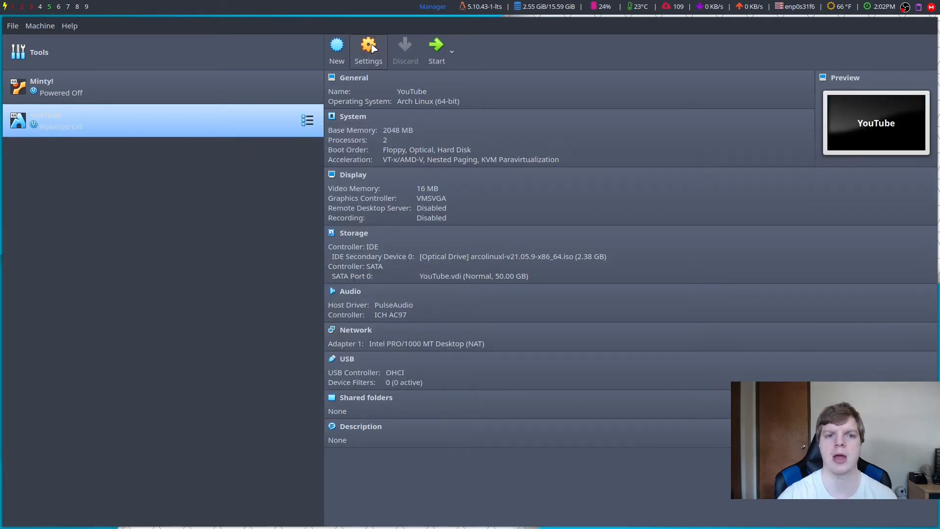
Step: Remove the ArcoLinux ISO from the YouTube VM's optical drive in Storage settings and save
click(368, 49)
click(321, 185)
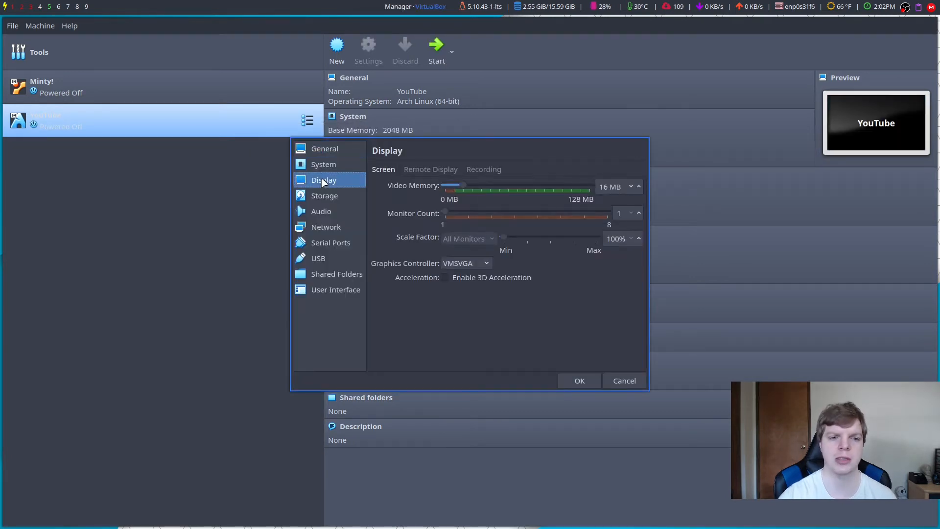
click(328, 196)
click(438, 197)
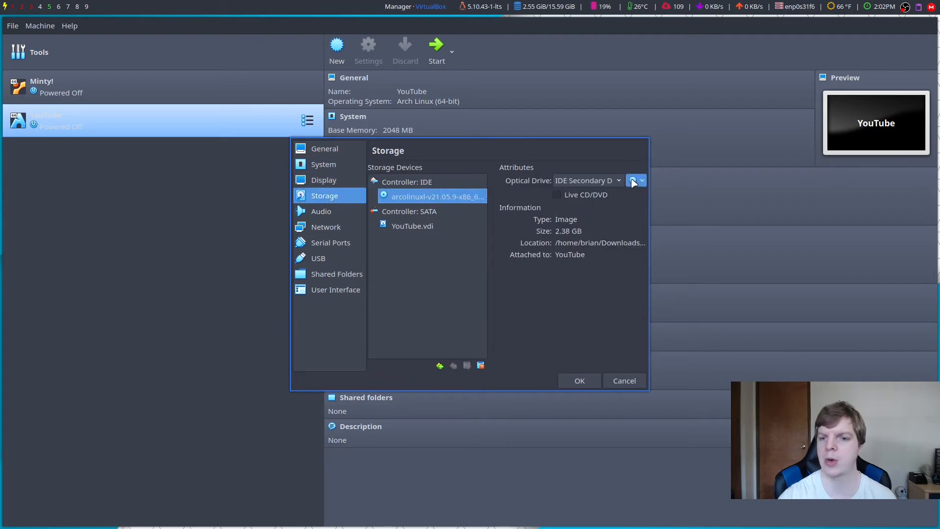
click(635, 180)
click(682, 307)
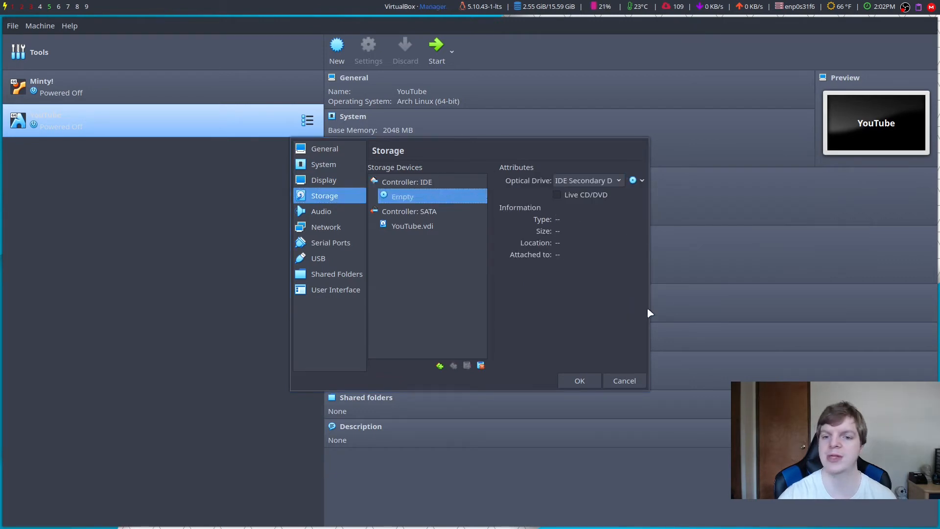
click(580, 381)
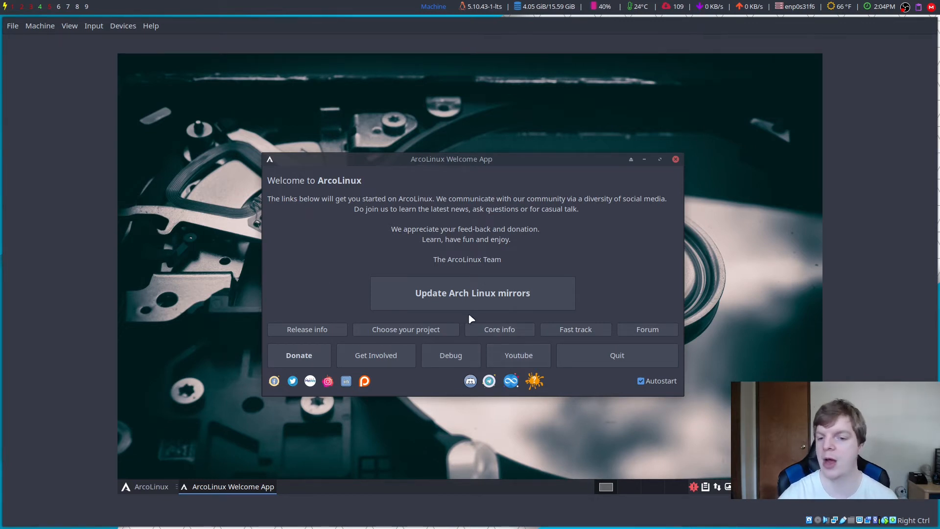
Step: Quit the Welcome App, then find Inkscape in the Whisker menu, launch it and close it
click(649, 361)
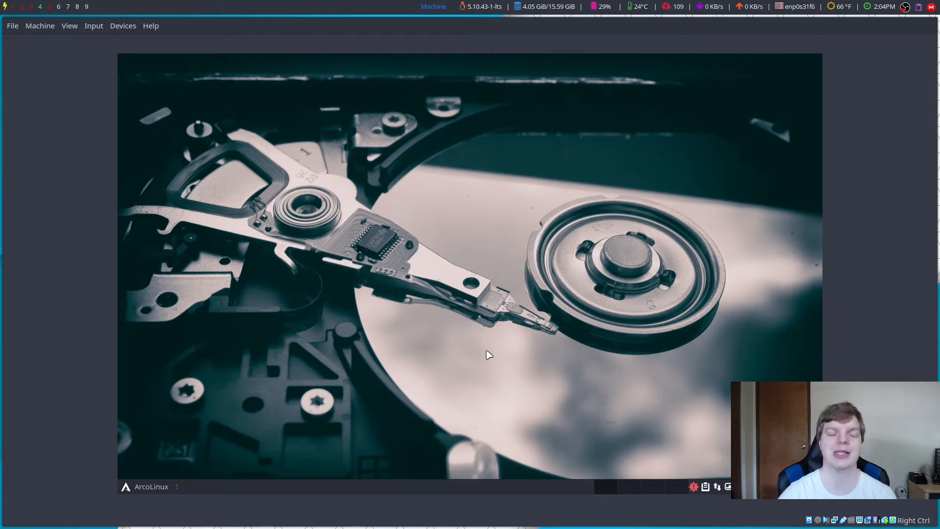
click(144, 486)
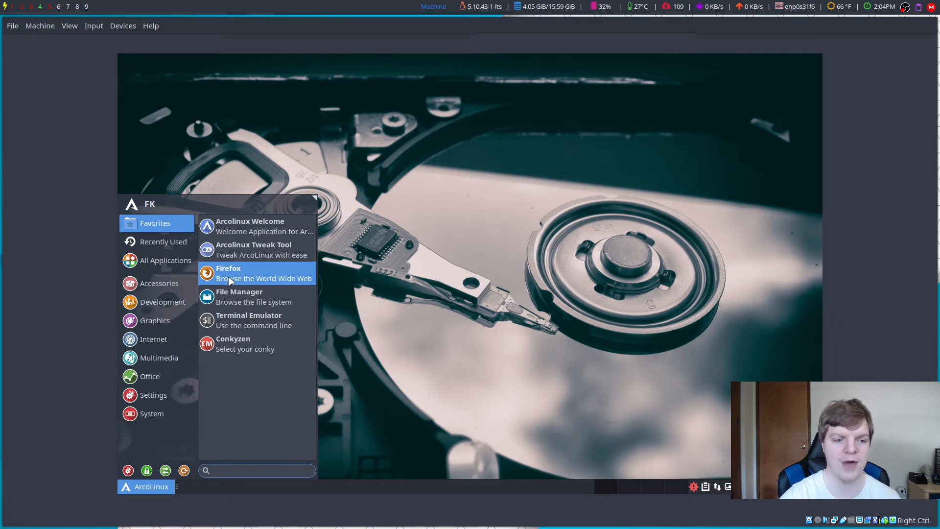
text(chro)
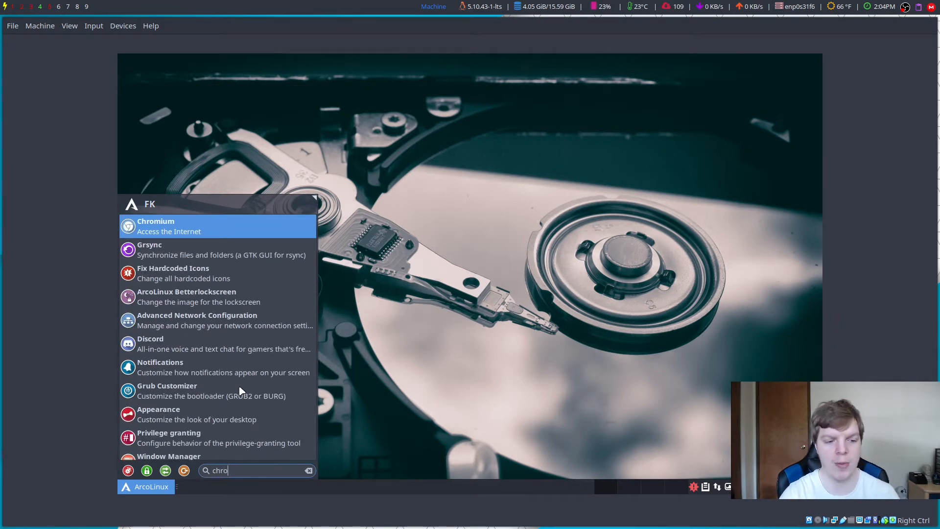
key(BackSpace)
key(BackSpace)
key(BackSpace)
key(BackSpace)
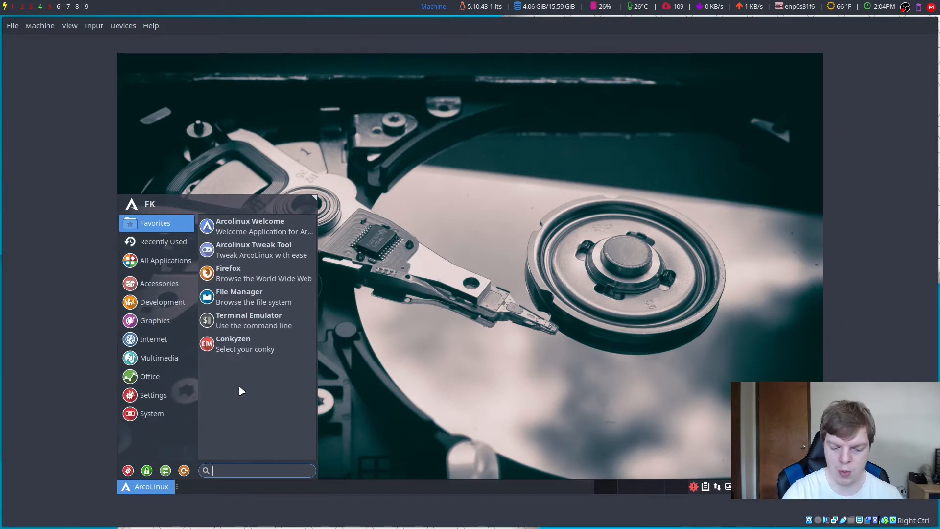
text(ink)
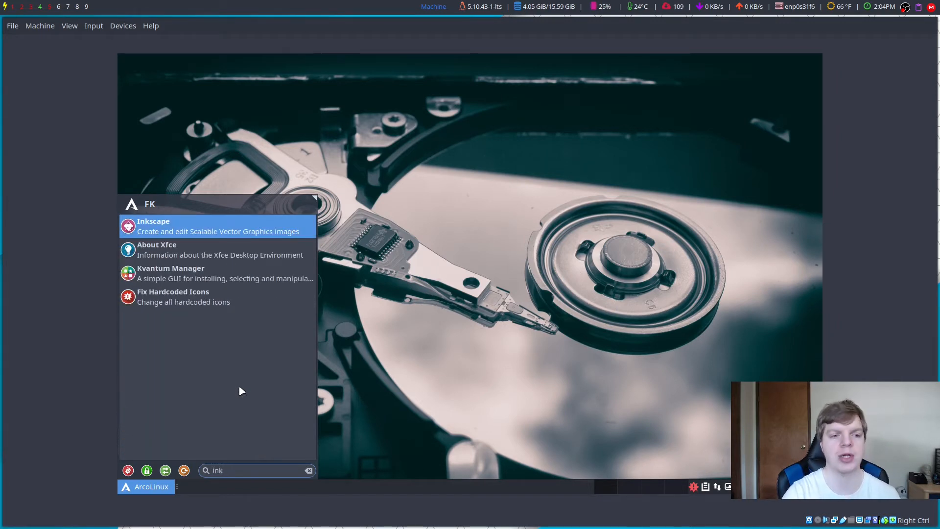
click(207, 226)
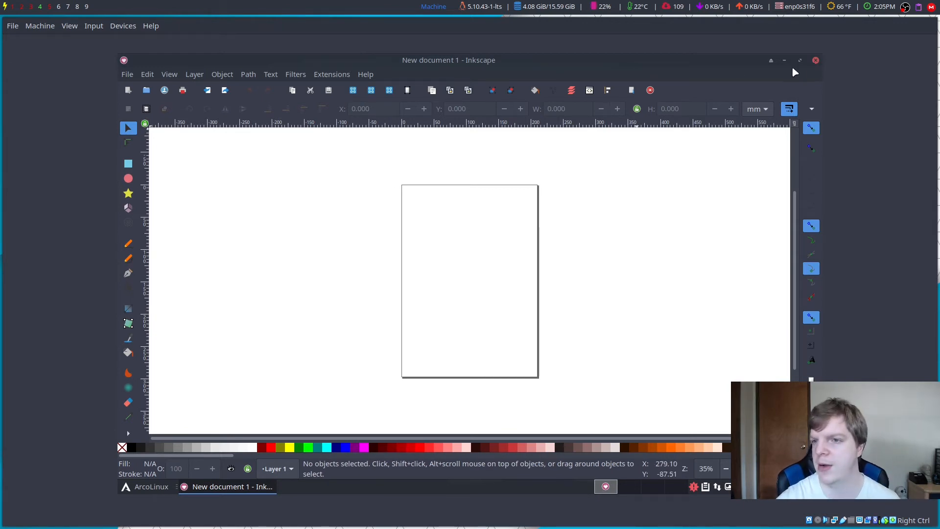
click(815, 59)
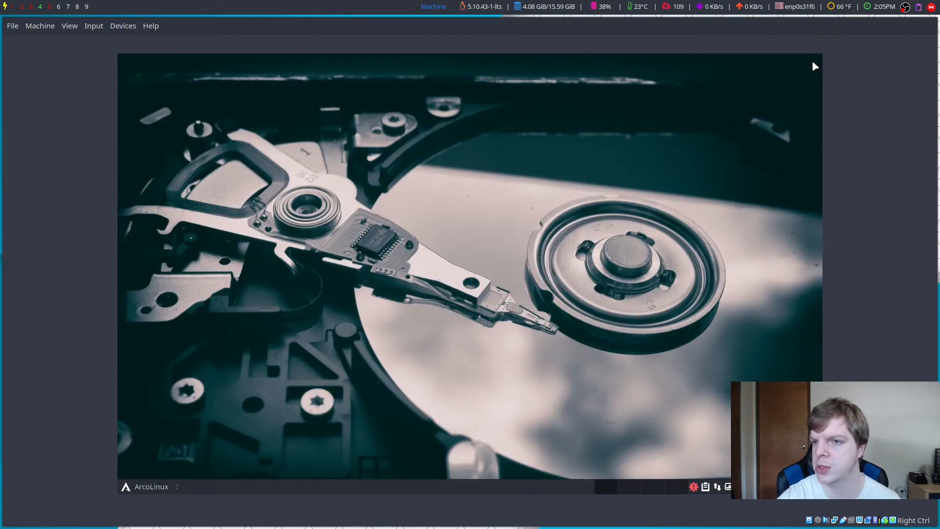
Step: Search the menu for Discord, launch it, and dismiss its updater
click(129, 487)
text(dis)
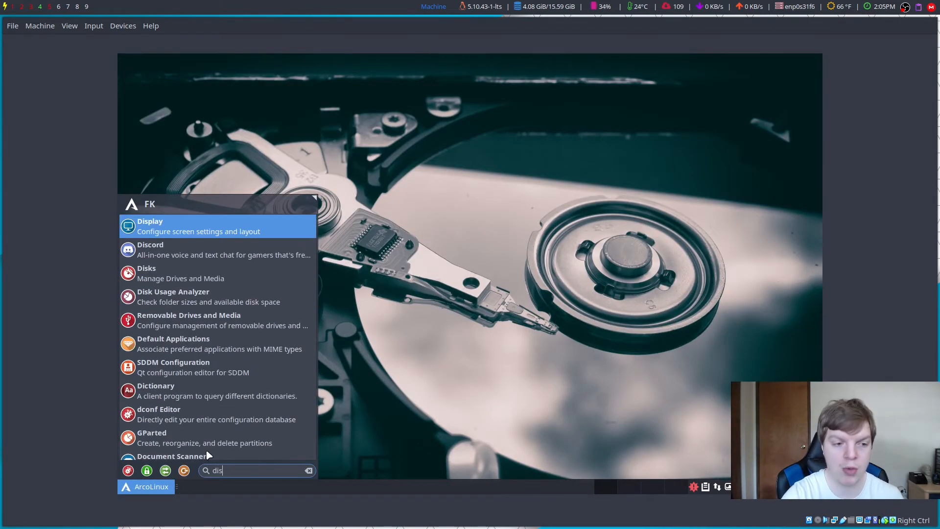
click(157, 246)
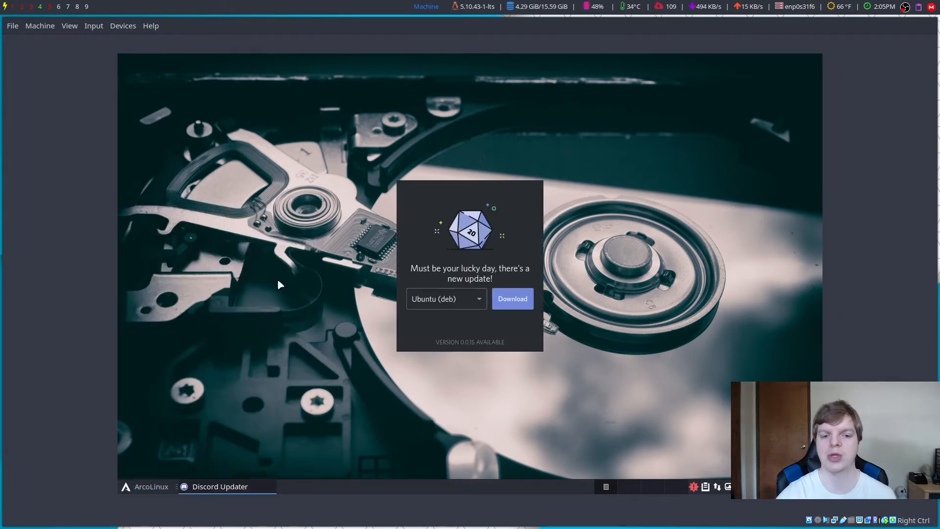
key(super)
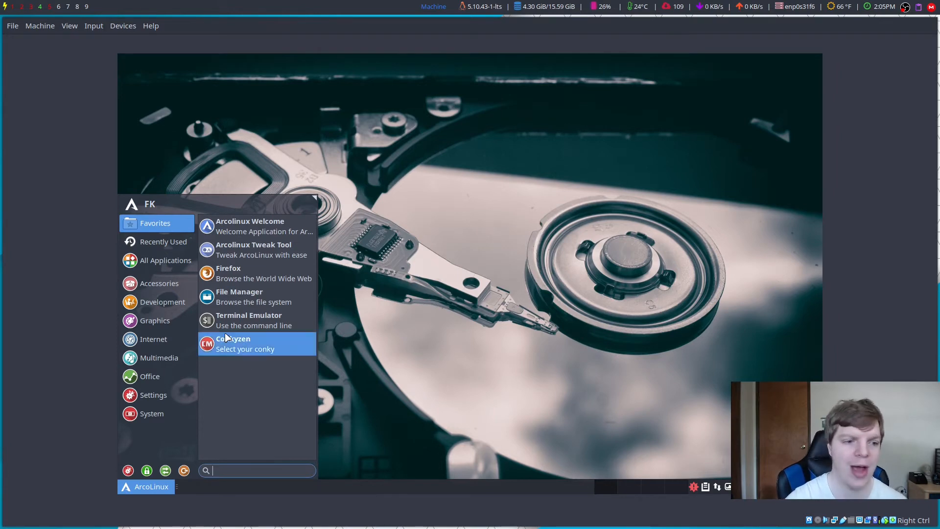
Step: Show All Applications in the Whisker menu and scroll down to Software, Sublime Text 3 Dev and qBittorrent
click(154, 262)
scroll(244, 323, down, 2)
scroll(244, 324, down, 2)
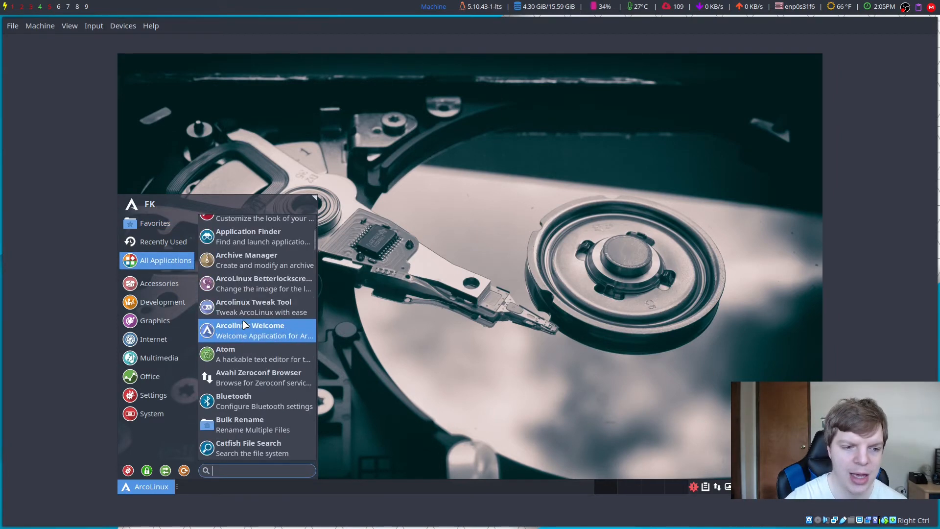
scroll(244, 323, up, 3)
scroll(244, 323, down, 3)
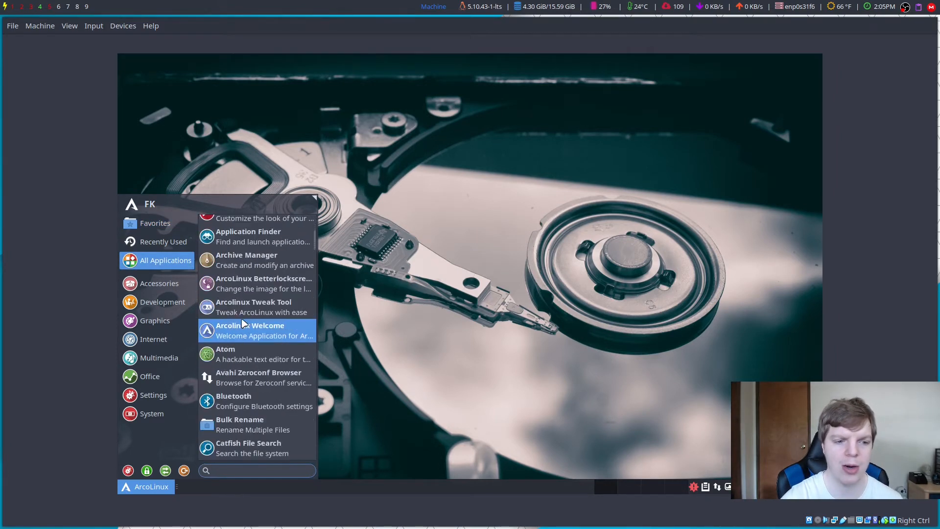
scroll(243, 323, down, 2)
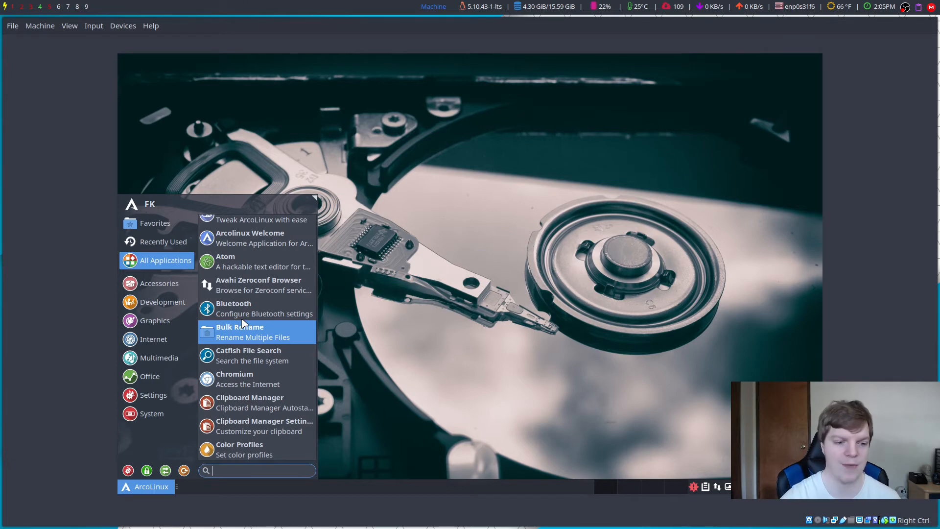
scroll(244, 323, down, 2)
scroll(243, 323, down, 2)
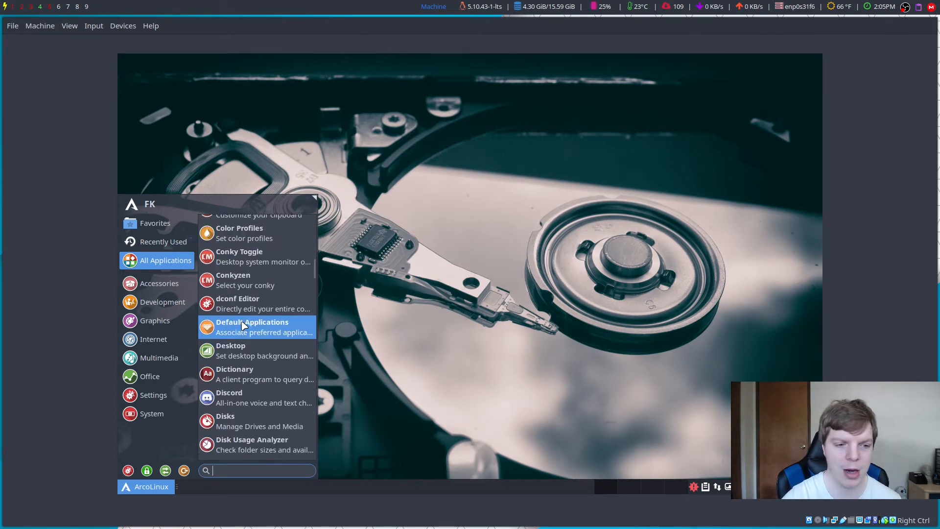
scroll(244, 325, down, 2)
scroll(244, 326, down, 2)
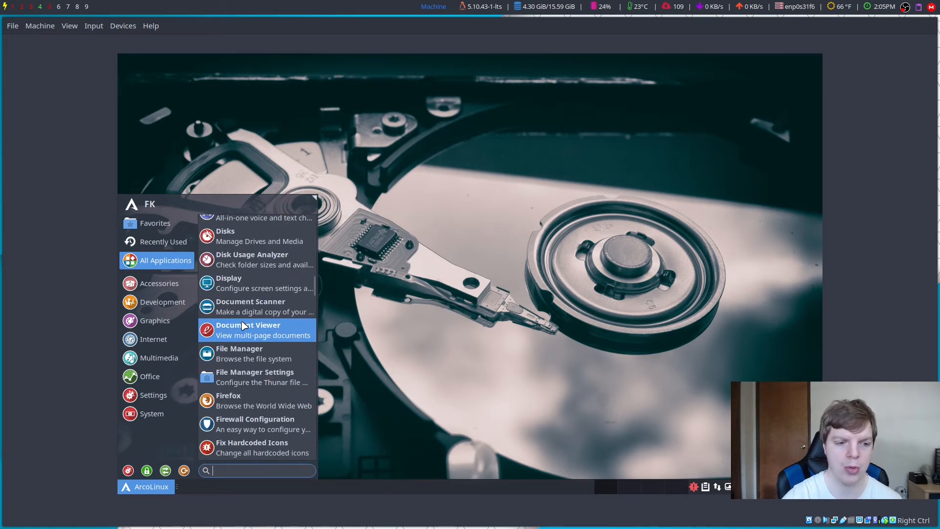
scroll(243, 325, down, 2)
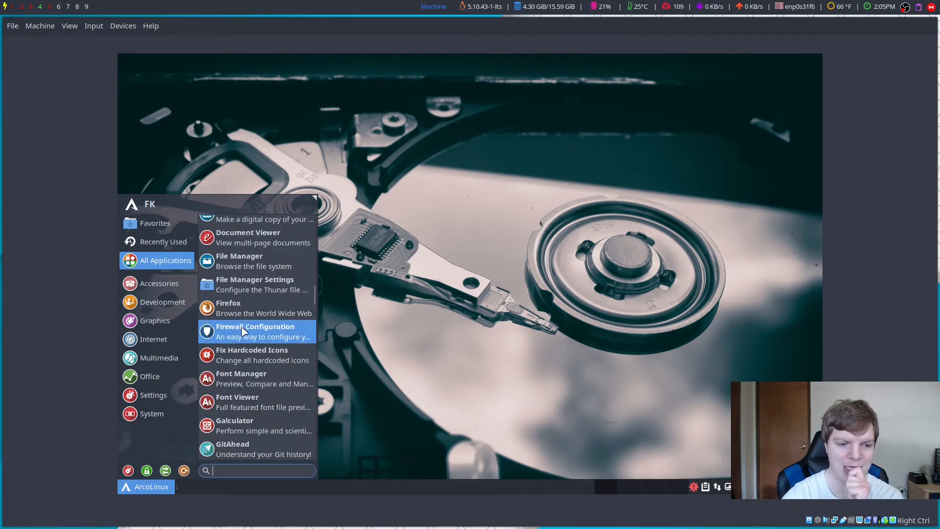
scroll(247, 340, down, 2)
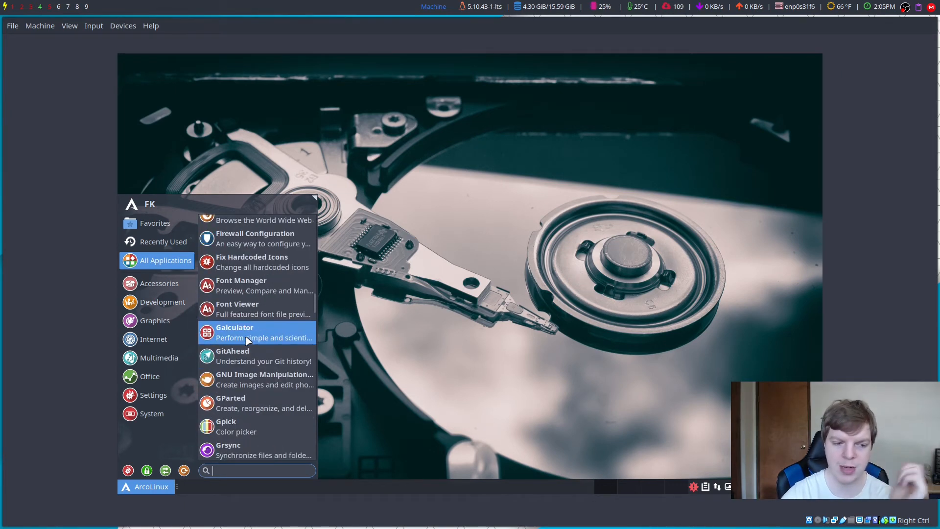
scroll(234, 337, down, 2)
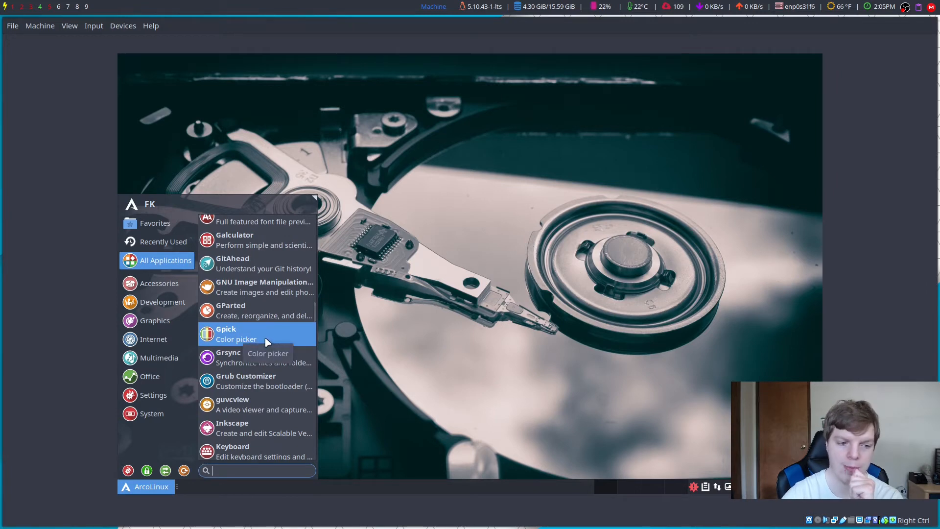
scroll(267, 342, down, 2)
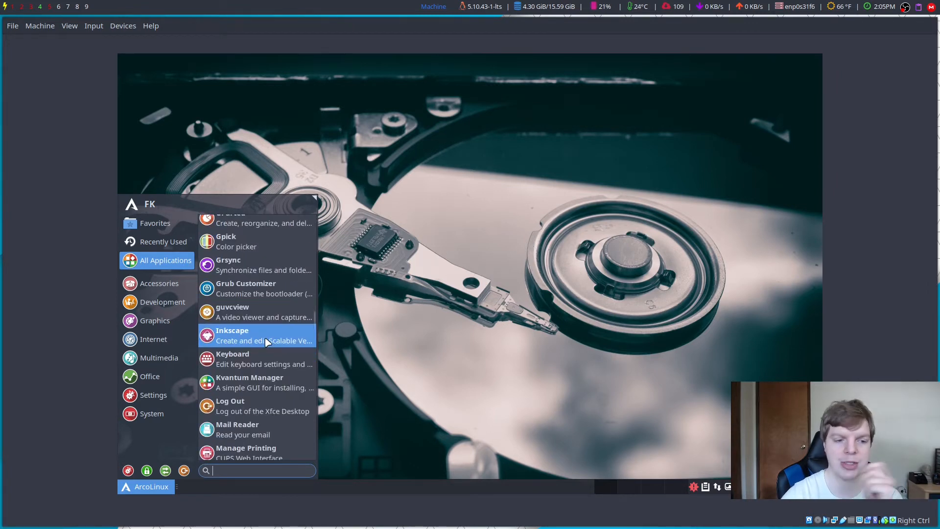
scroll(267, 341, down, 1)
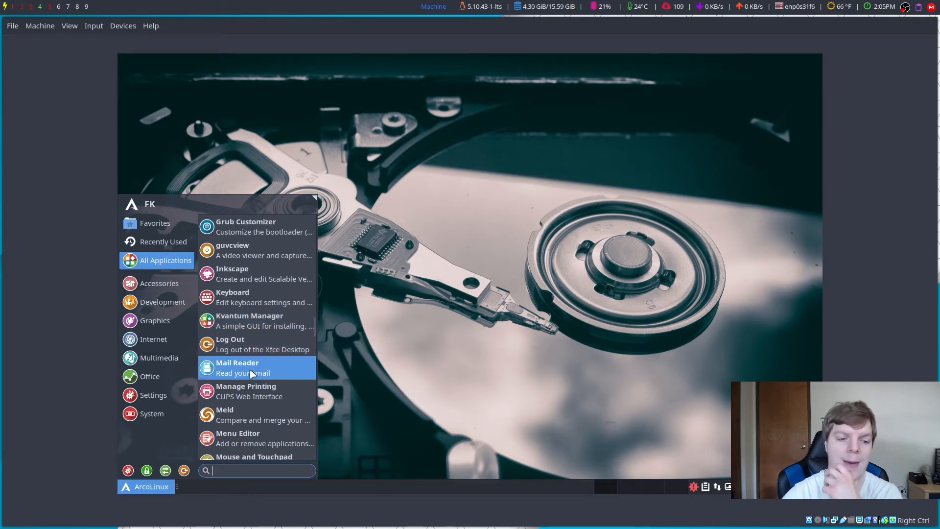
scroll(251, 374, down, 2)
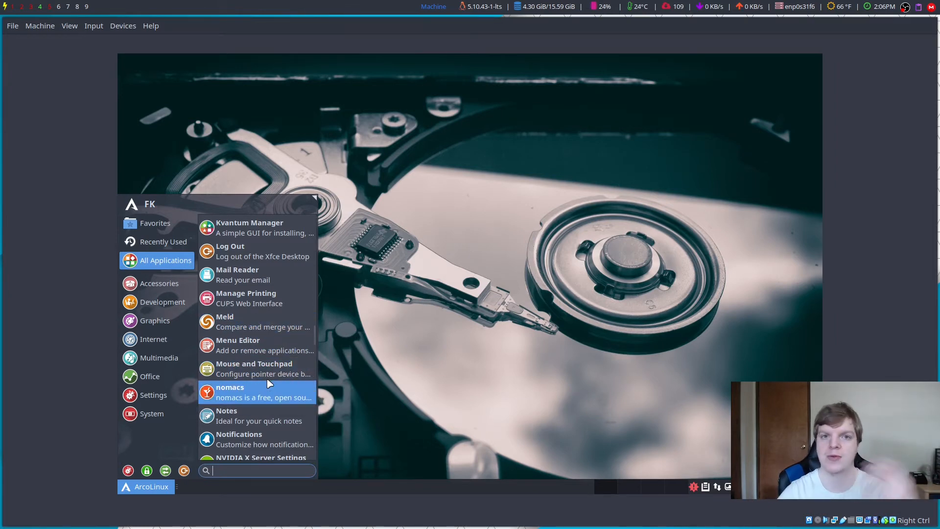
scroll(252, 327, down, 4)
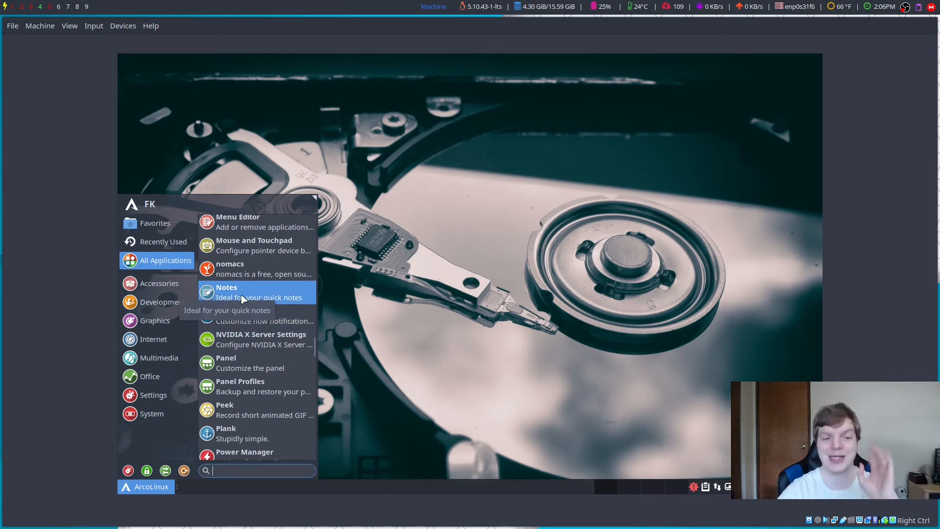
scroll(245, 337, down, 4)
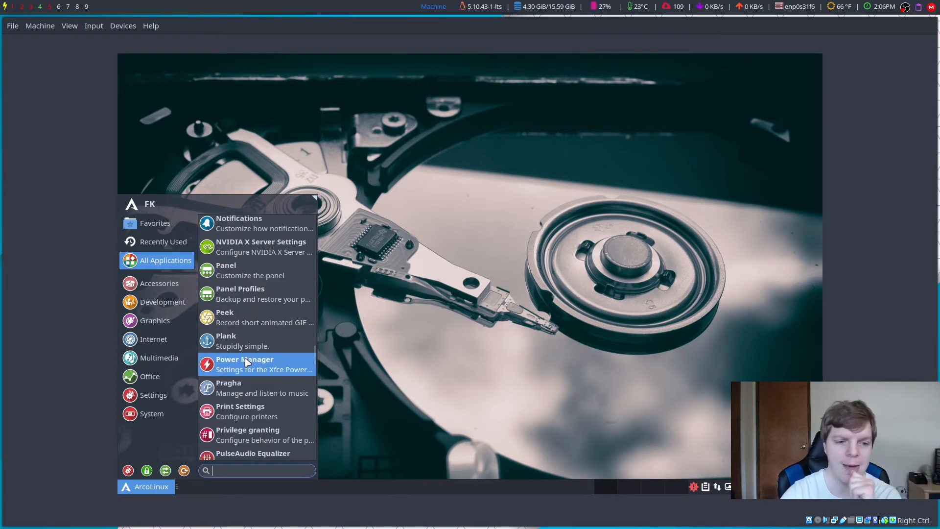
scroll(245, 343, down, 4)
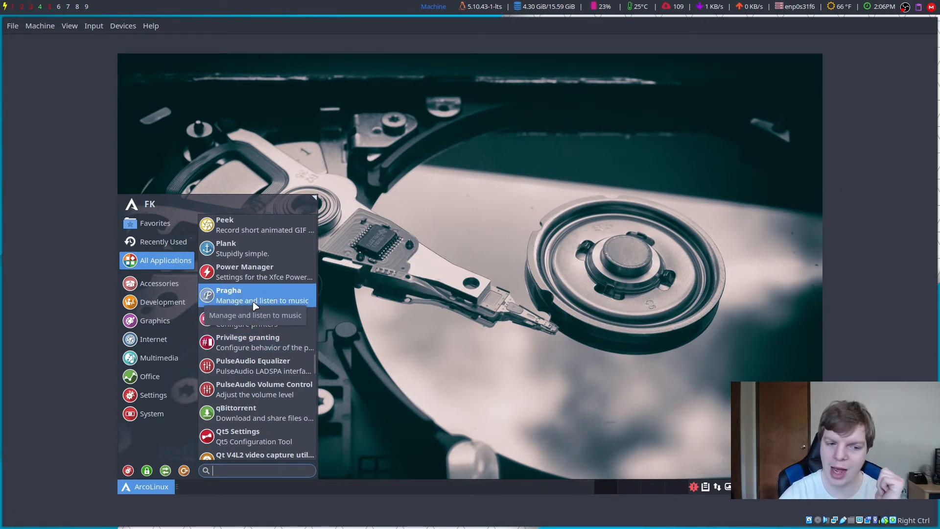
scroll(254, 306, down, 4)
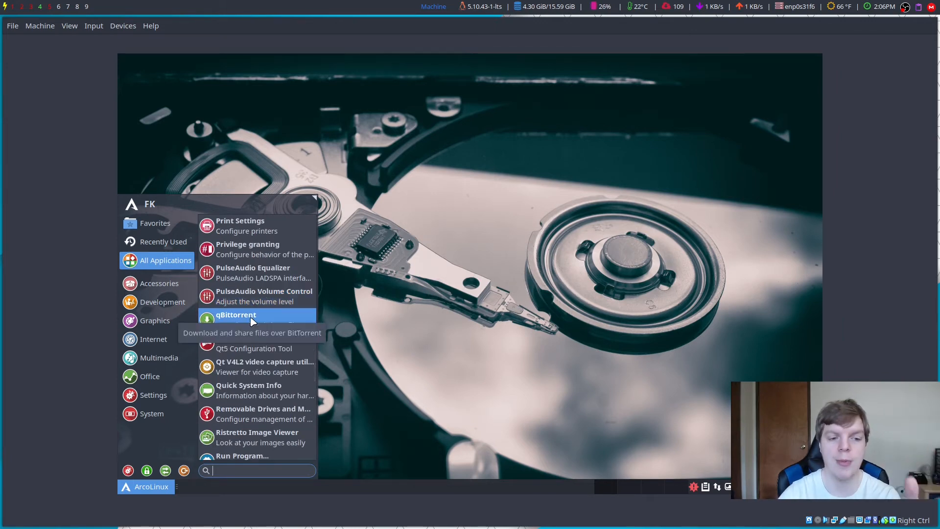
scroll(253, 320, down, 5)
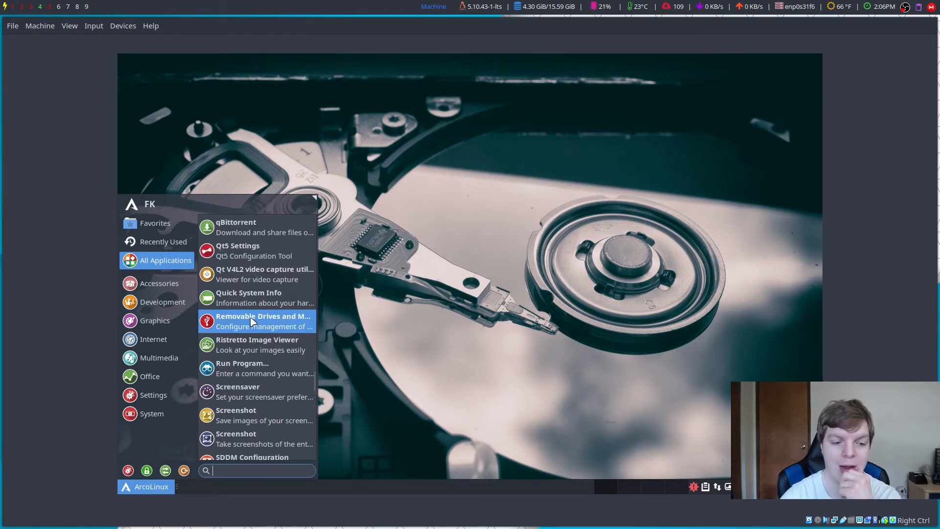
scroll(252, 322, down, 4)
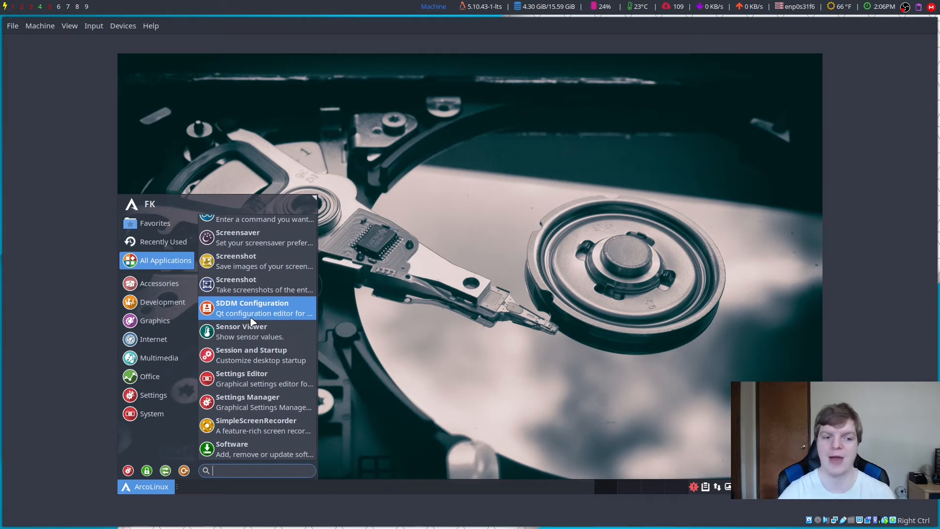
scroll(252, 321, down, 8)
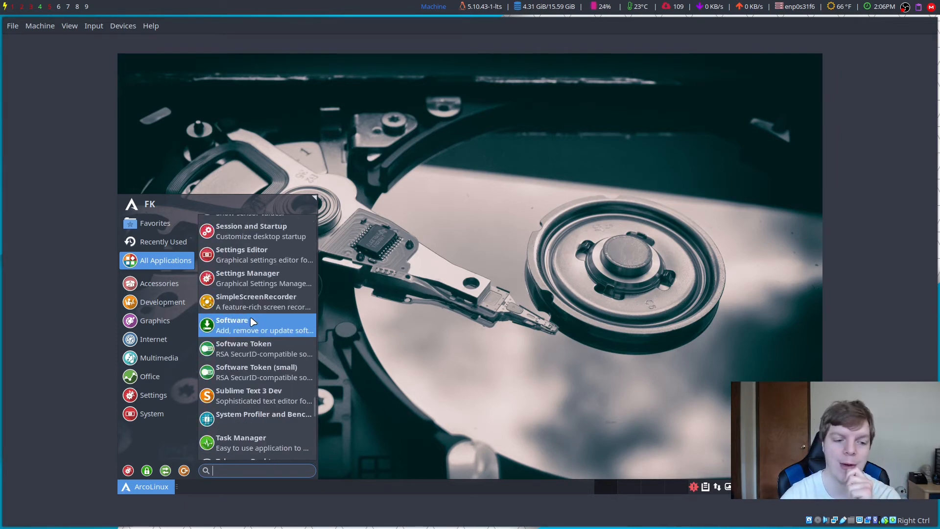
Step: Open and close the Task Manager, then scroll All Applications down to Timeshift, Variety and VLC
click(255, 355)
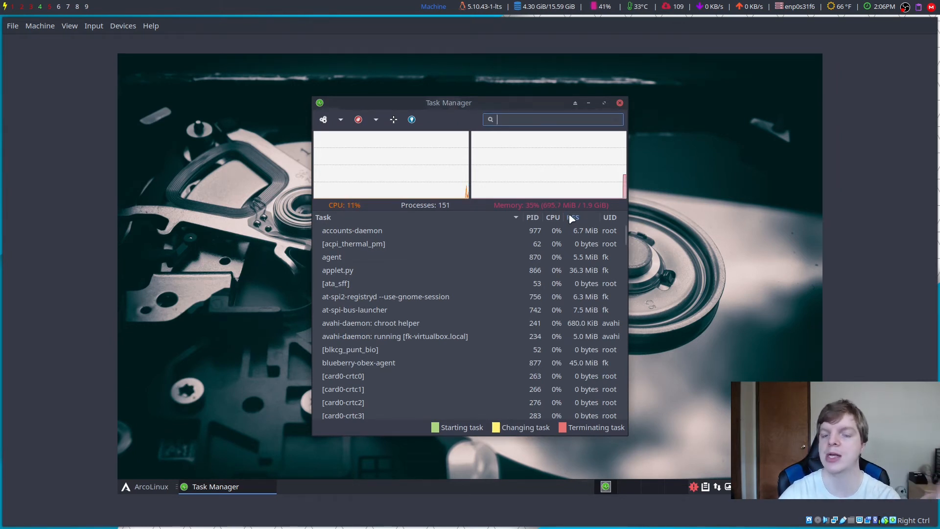
click(620, 103)
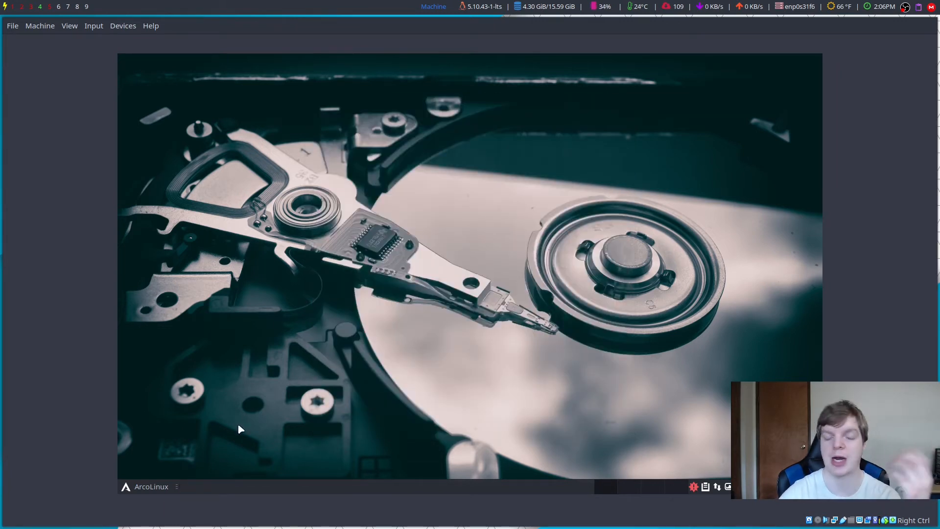
click(143, 489)
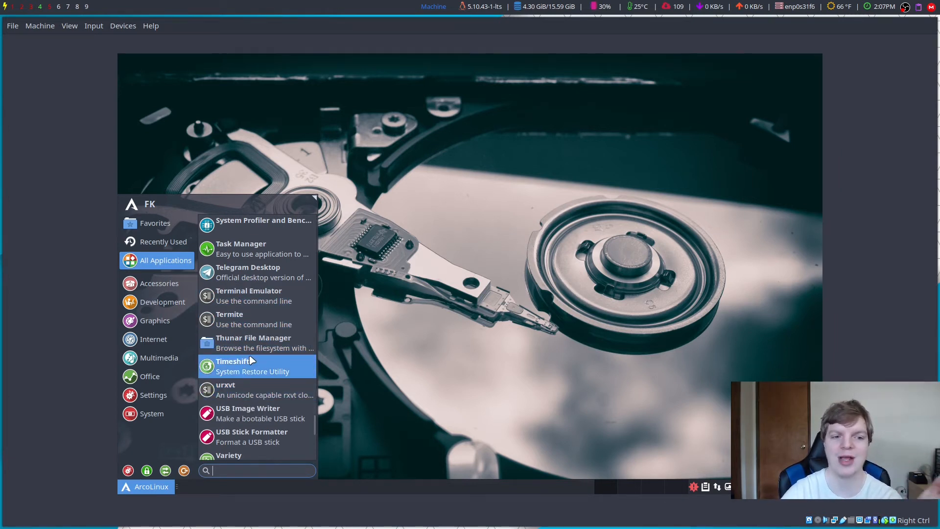
scroll(251, 363, down, 3)
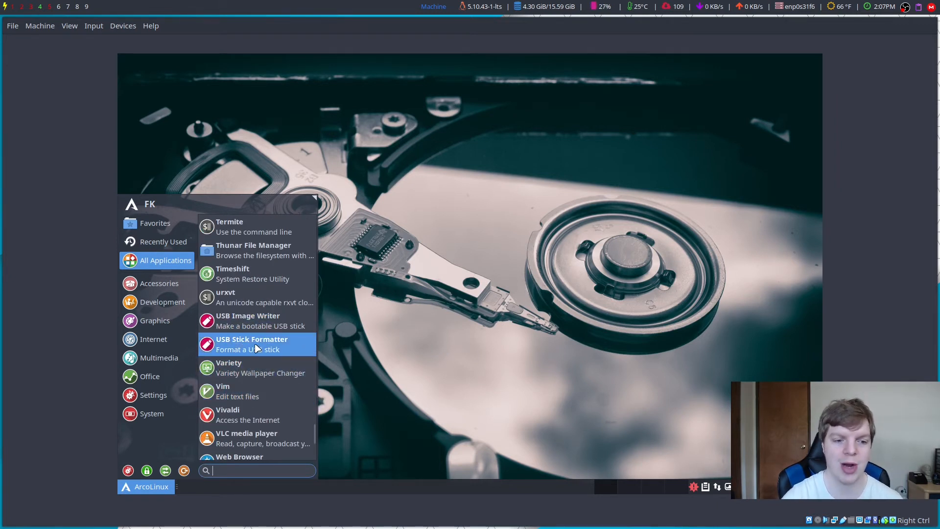
Step: Launch Variety to switch the wallpaper to a misty mountain-lake scene, then close its Preferences
click(249, 373)
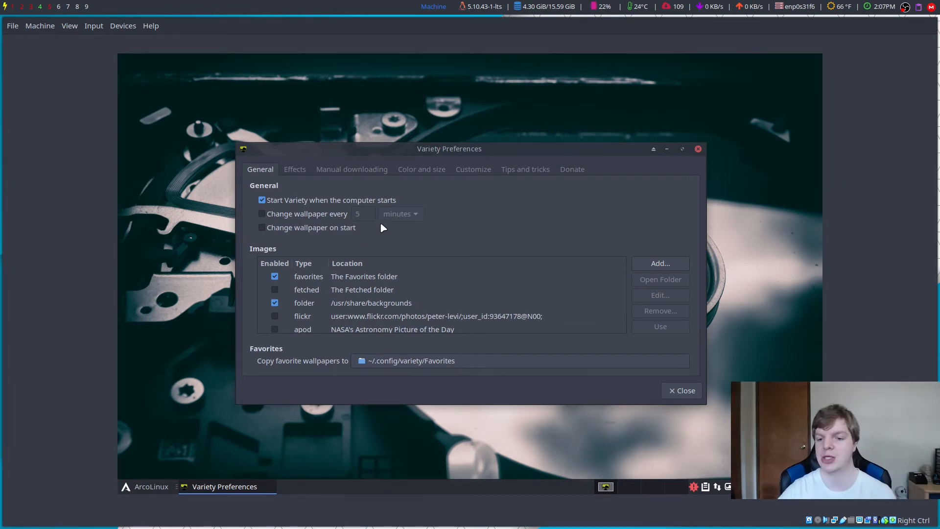
click(667, 149)
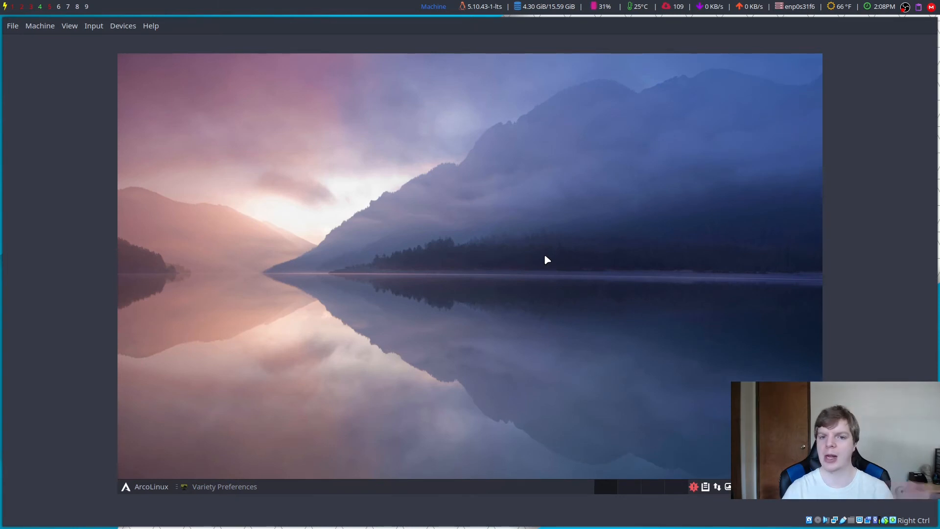
click(238, 490)
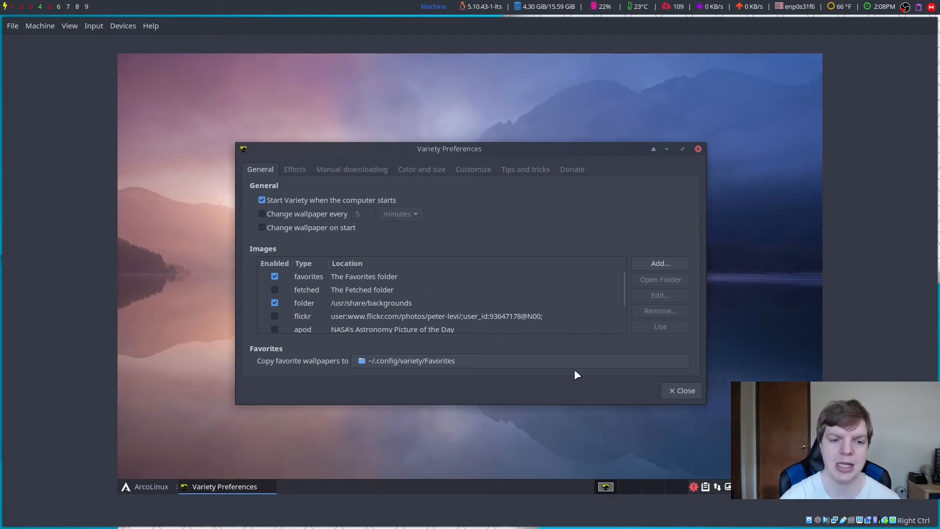
click(667, 391)
Step: Reopen the application menu and scroll through its list
key(super)
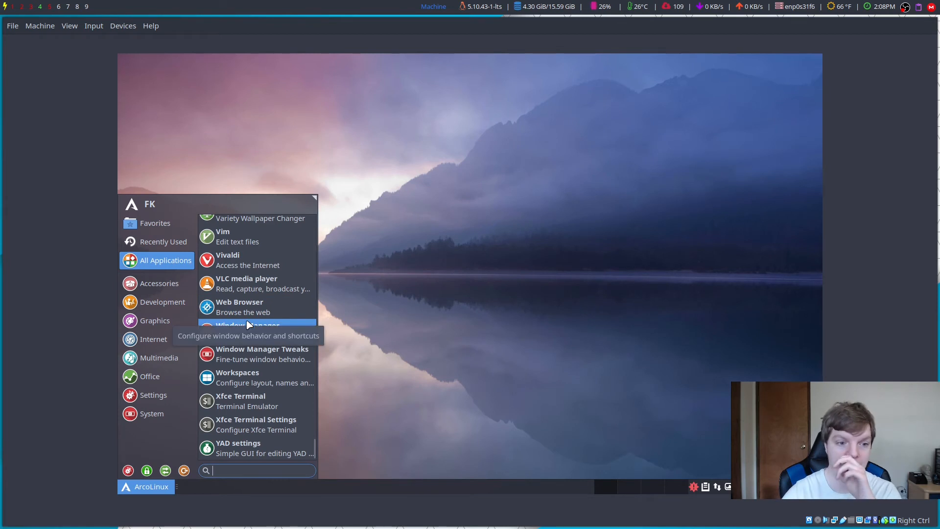
scroll(248, 325, up, 3)
scroll(249, 325, down, 3)
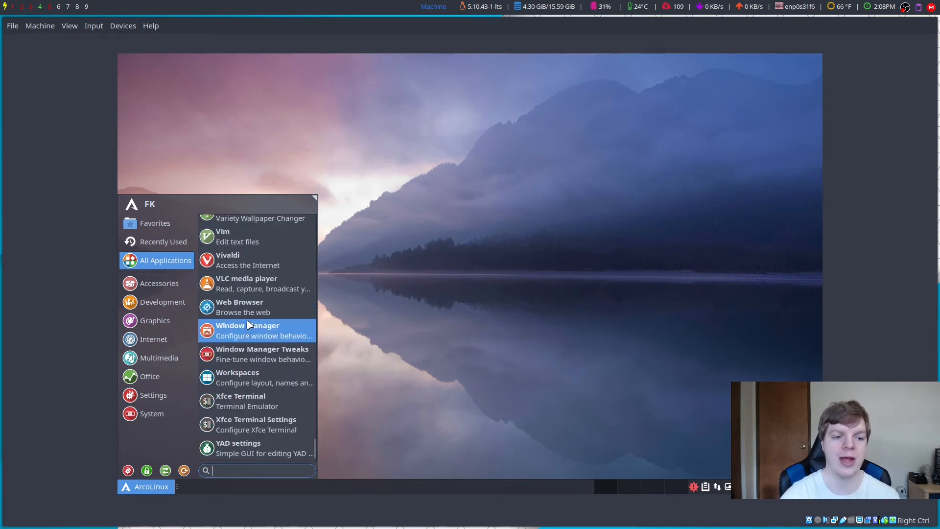
Step: Launch Vivaldi, decline making it the default browser, then quit it and confirm the exit
click(233, 269)
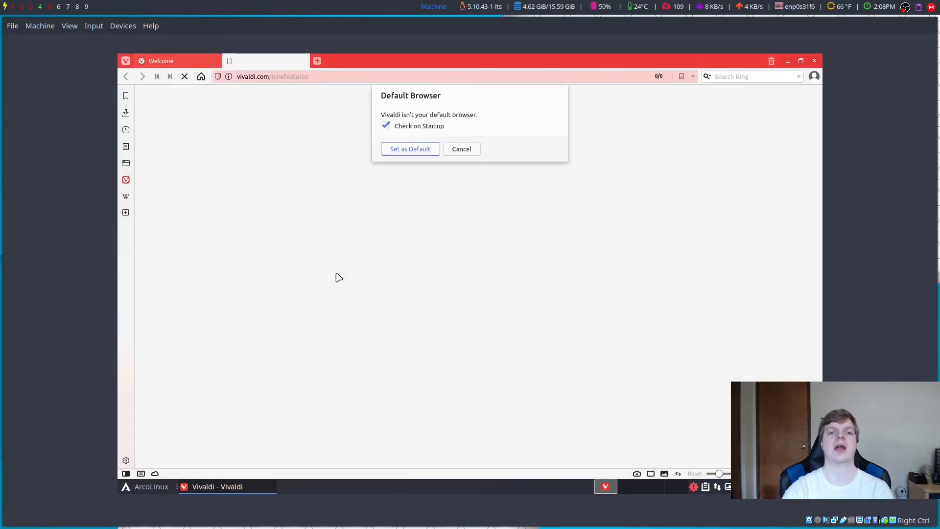
click(460, 150)
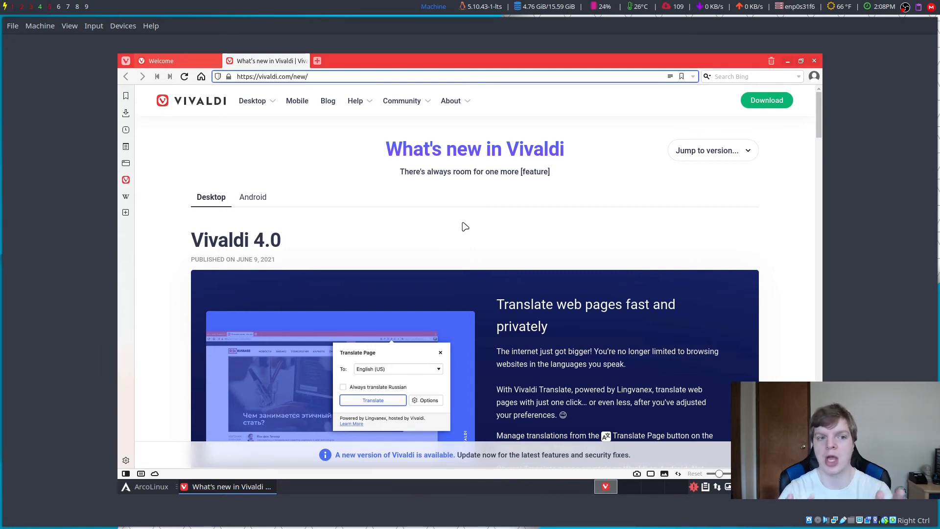
click(814, 61)
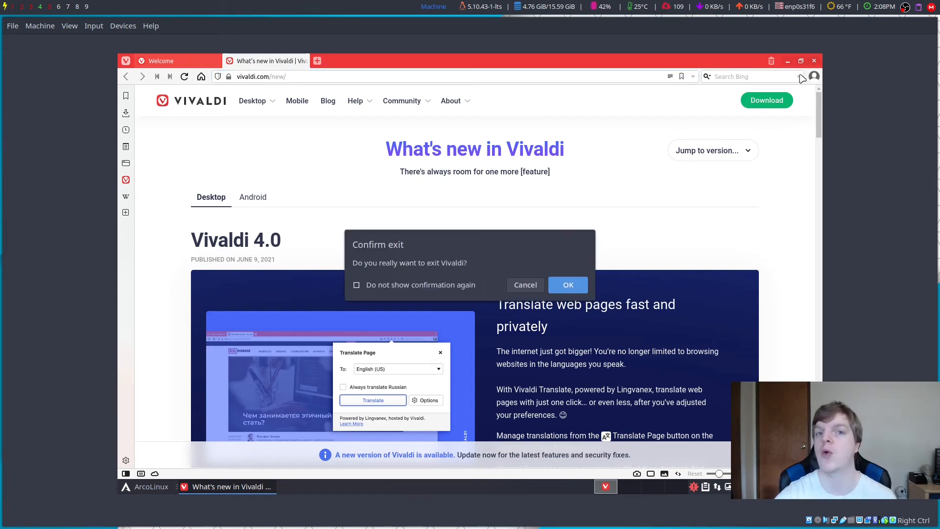
click(558, 285)
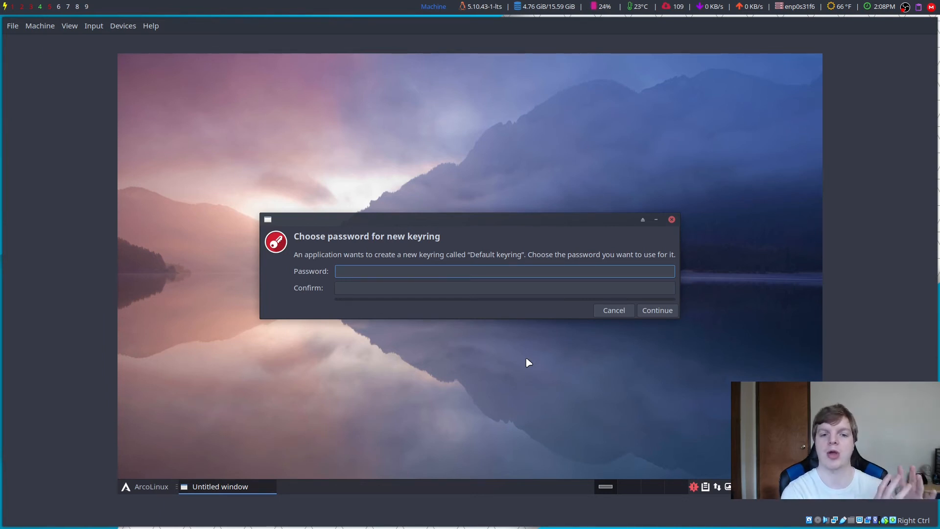
Step: Cancel the 'Choose password for new keyring' prompt without setting a password
key(Escape)
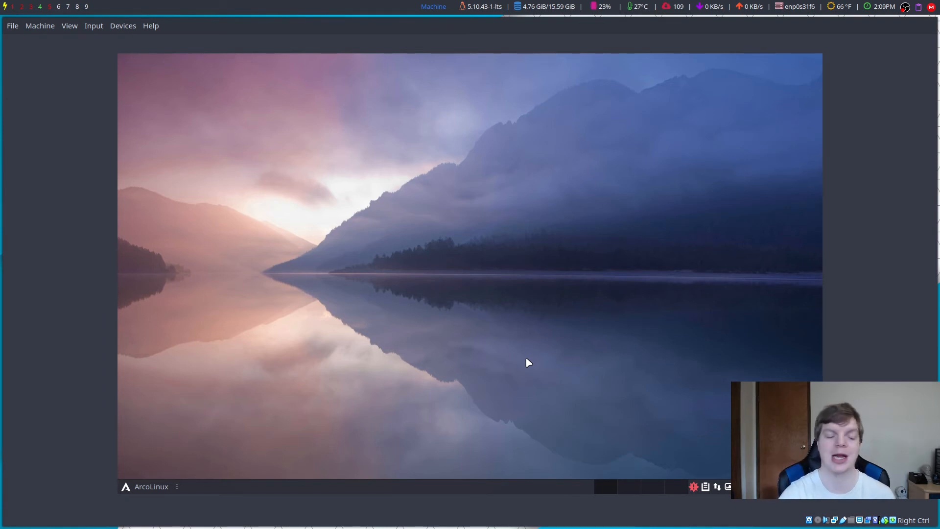
Step: Browse All Applications in the Whisker menu, then launch Termite with Ctrl+Alt+T
click(155, 487)
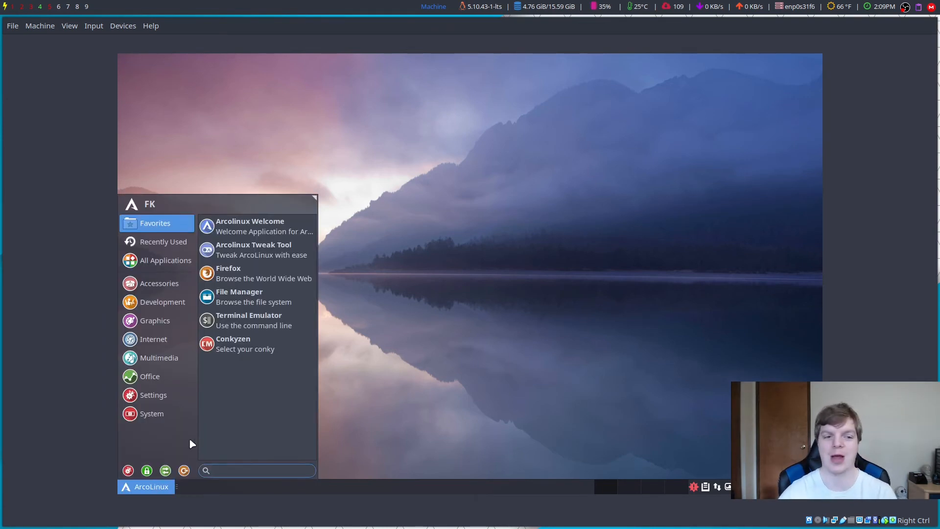
click(166, 413)
click(159, 264)
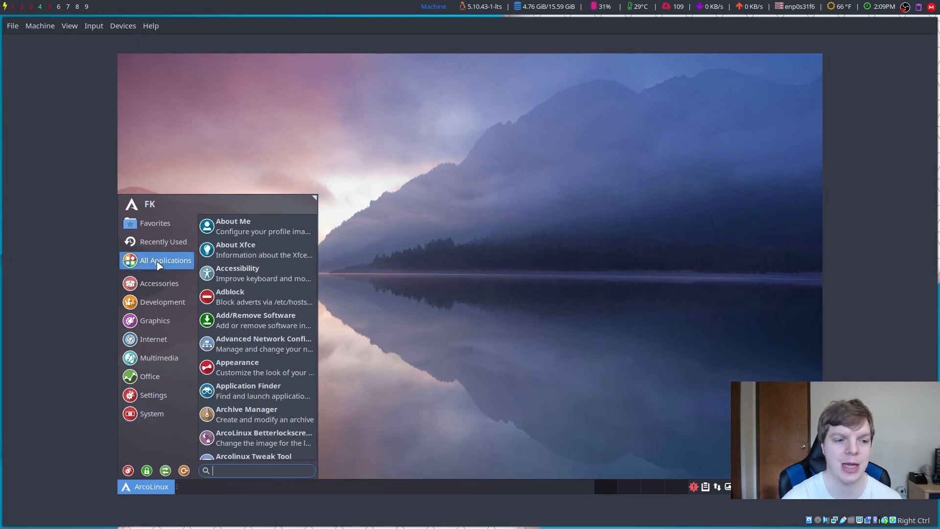
scroll(239, 309, down, 15)
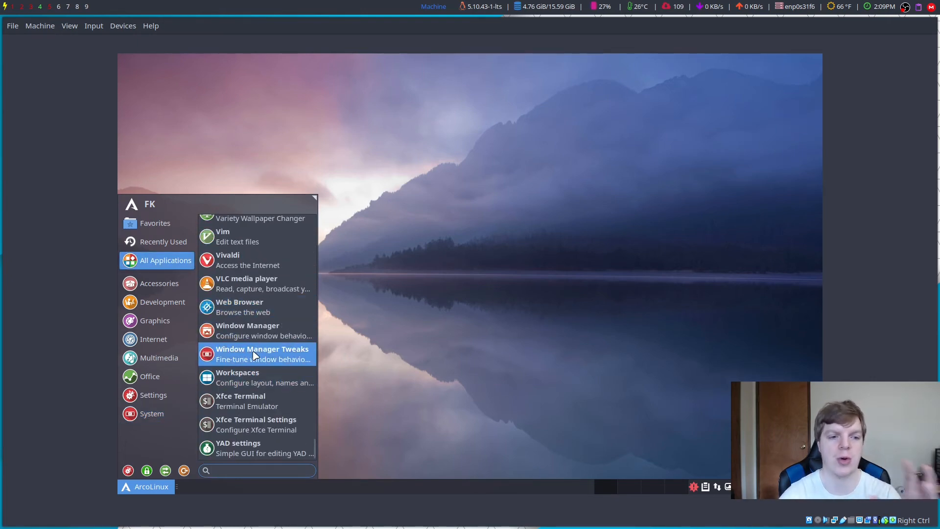
key(ctrl+alt+t)
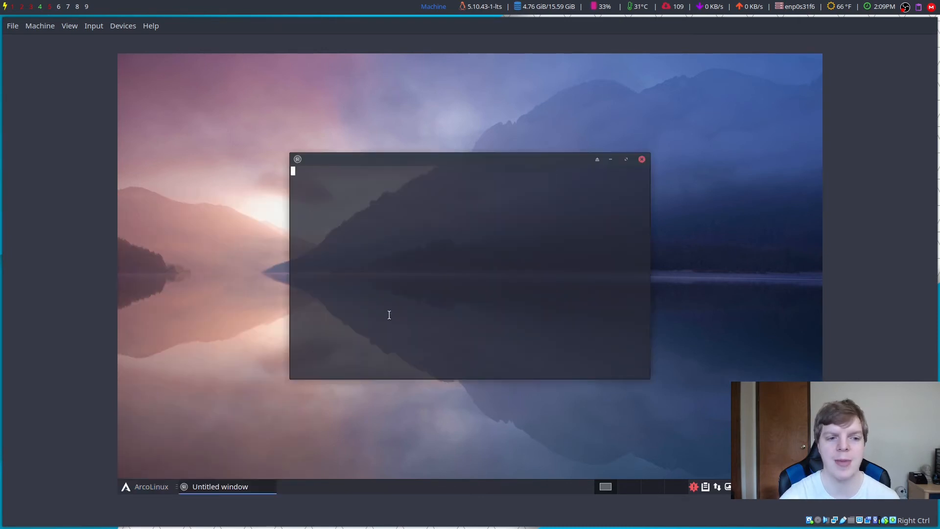
Step: Run vim, then close it and reopen Termite maximized with an enlarged font
text(vim)
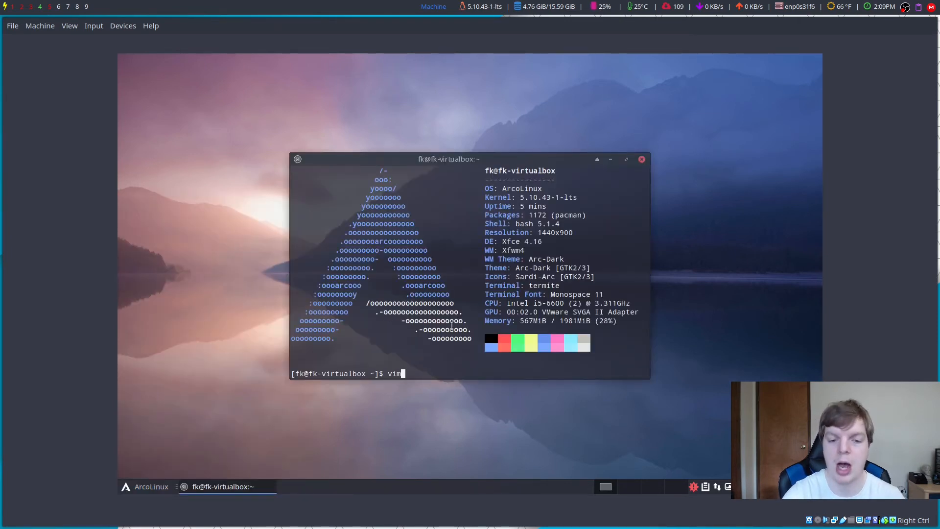
key(Return)
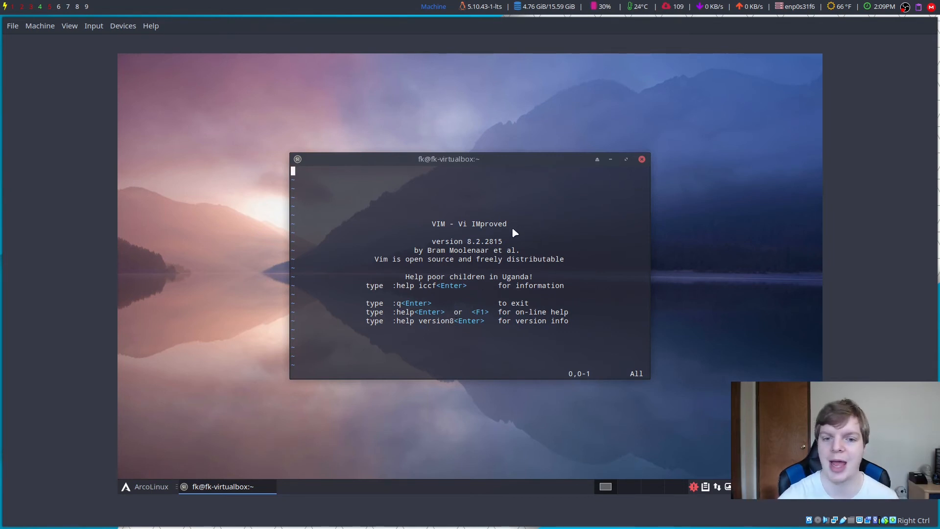
click(642, 159)
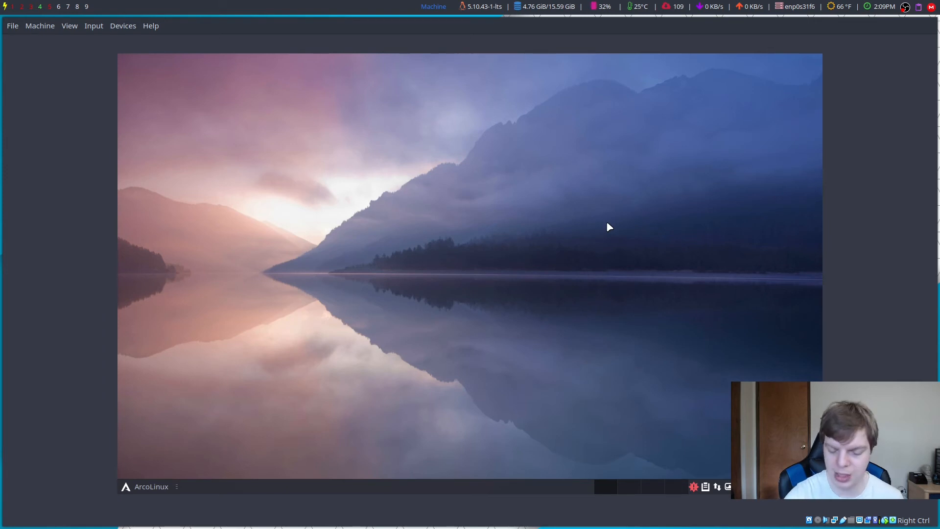
key(ctrl+alt+t)
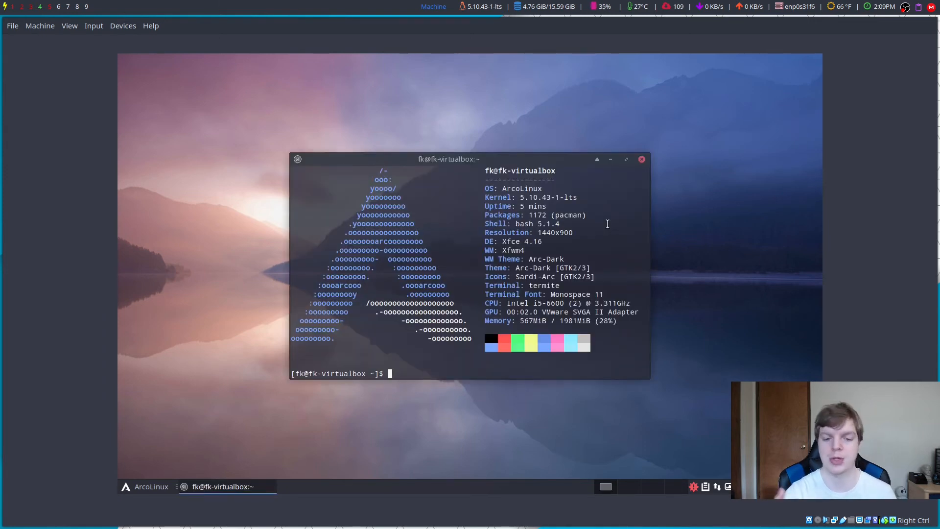
click(626, 159)
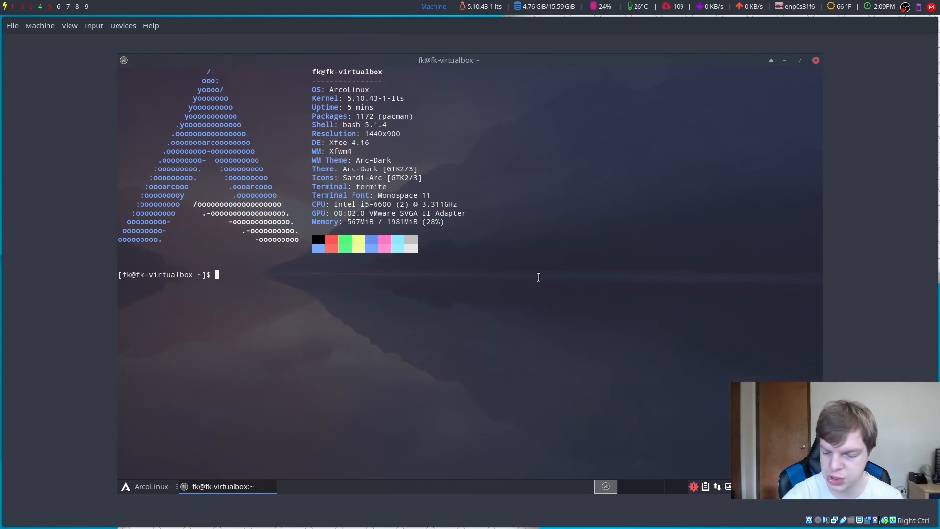
key(ctrl+plus)
key(ctrl+plus)
key(ctrl+plus)
key(ctrl+plus)
key(ctrl+plus)
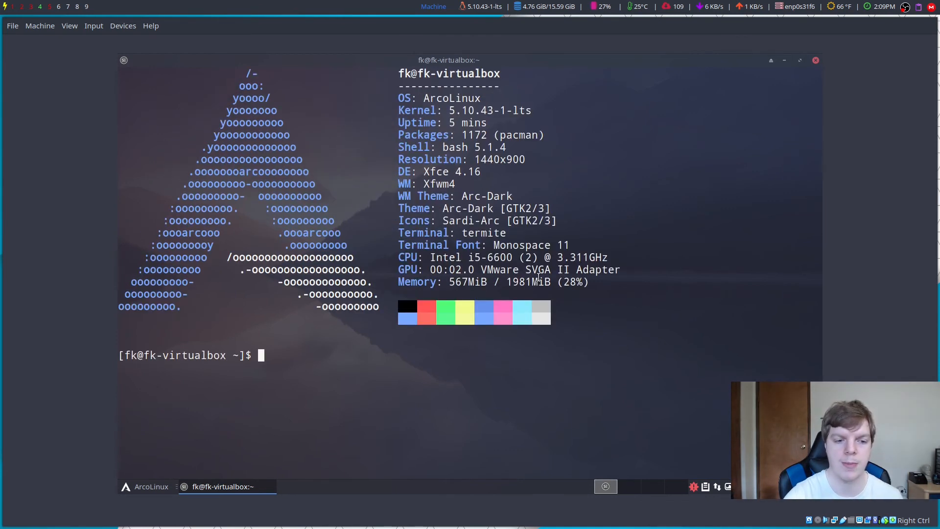
Step: Test nvim (not found), nano (exit with Ctrl+X) and emacs (not found), then close the terminal
text(nvim)
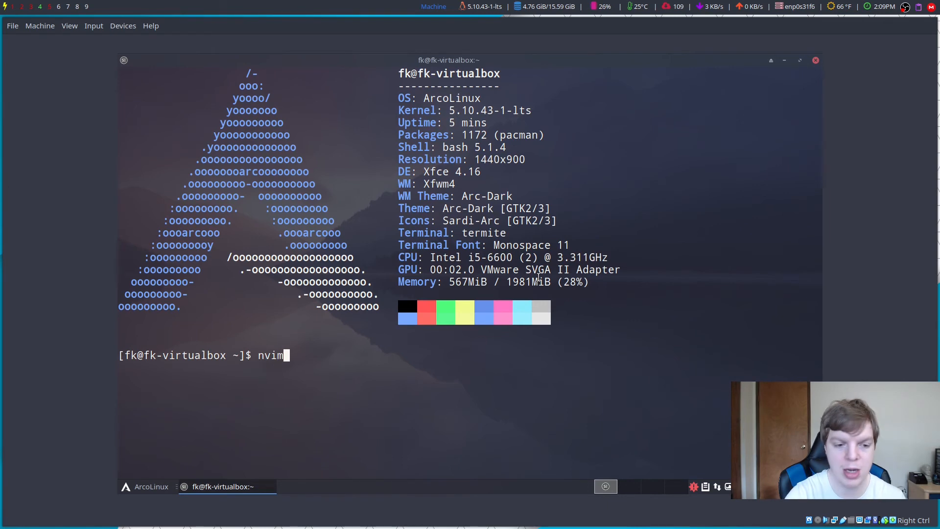
key(Return)
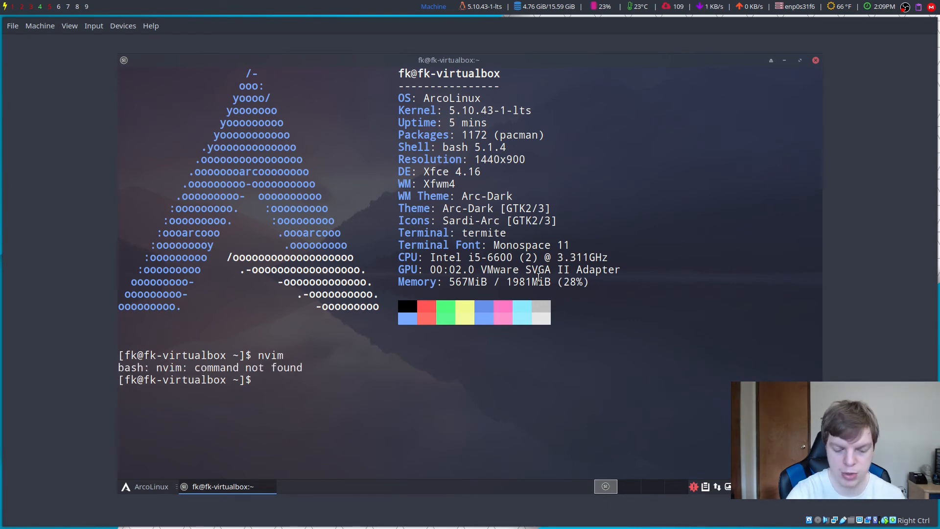
text(nano)
key(Return)
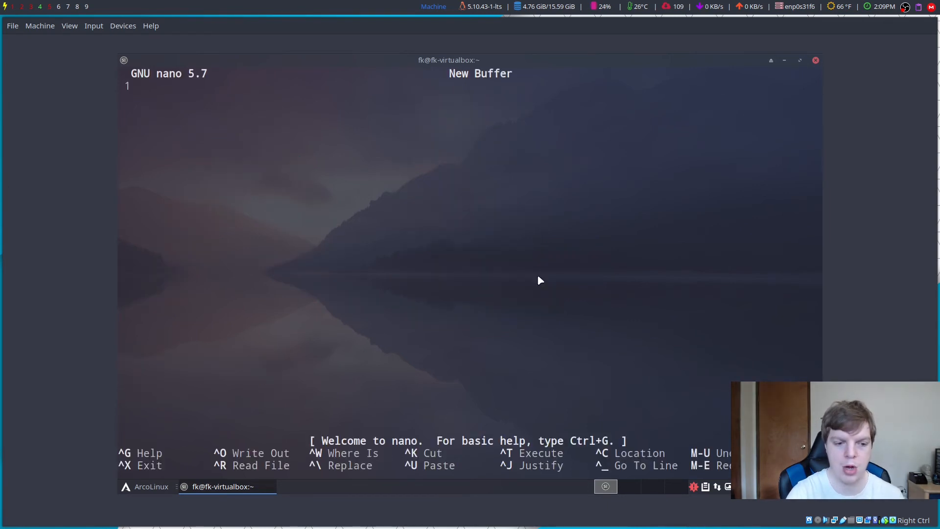
key(ctrl+x)
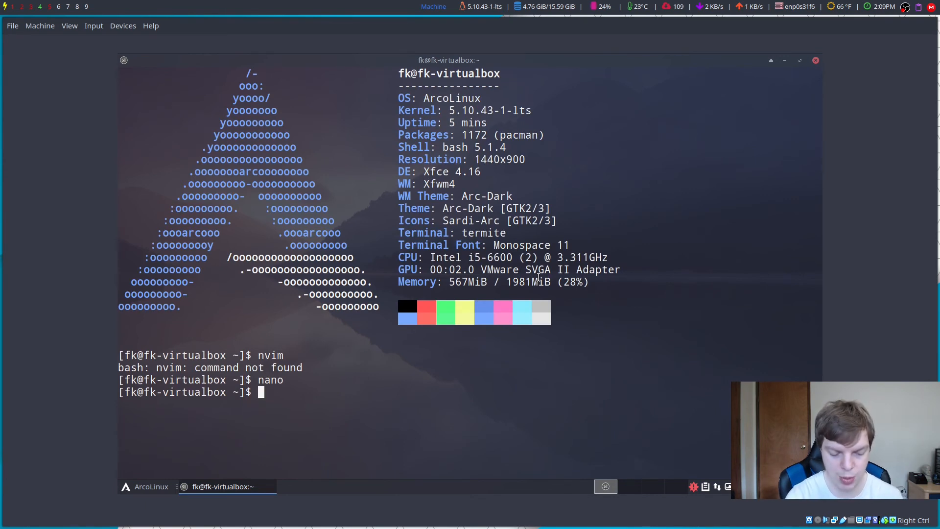
text(emacs)
key(Return)
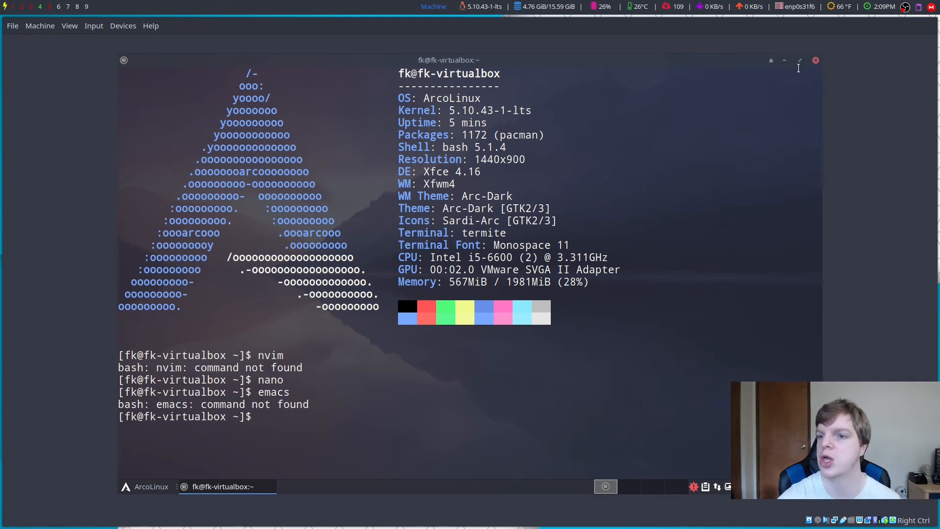
click(815, 61)
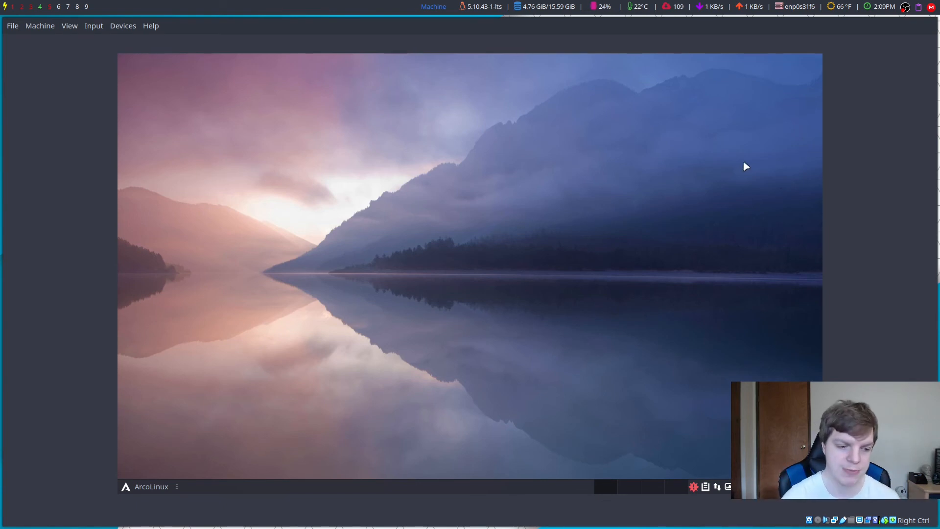
Step: Start ArcoLinux Tweak Tool from the Whisker menu Favorites, authenticating with the account password
click(146, 486)
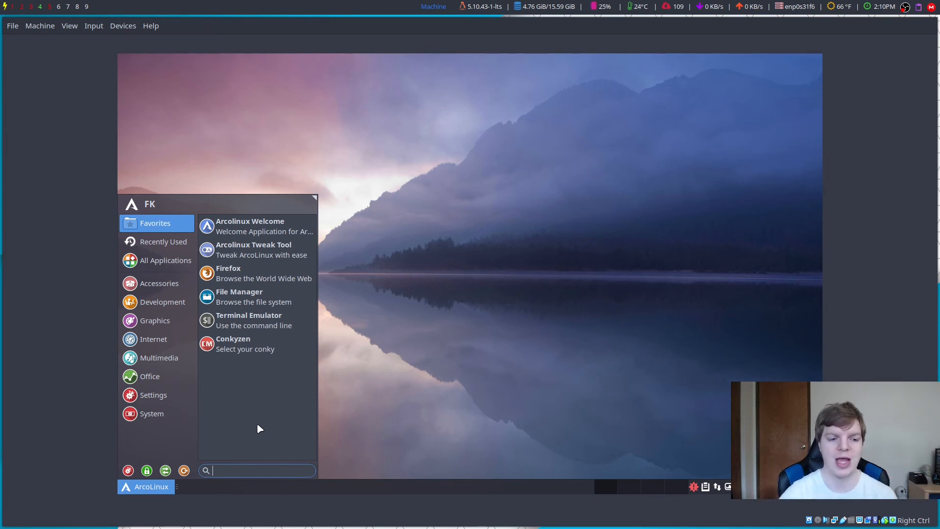
click(388, 394)
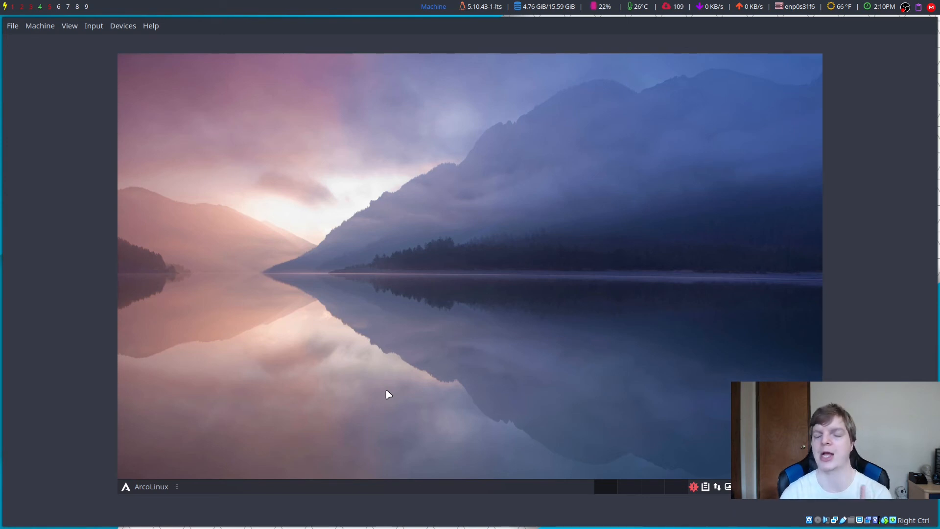
click(140, 487)
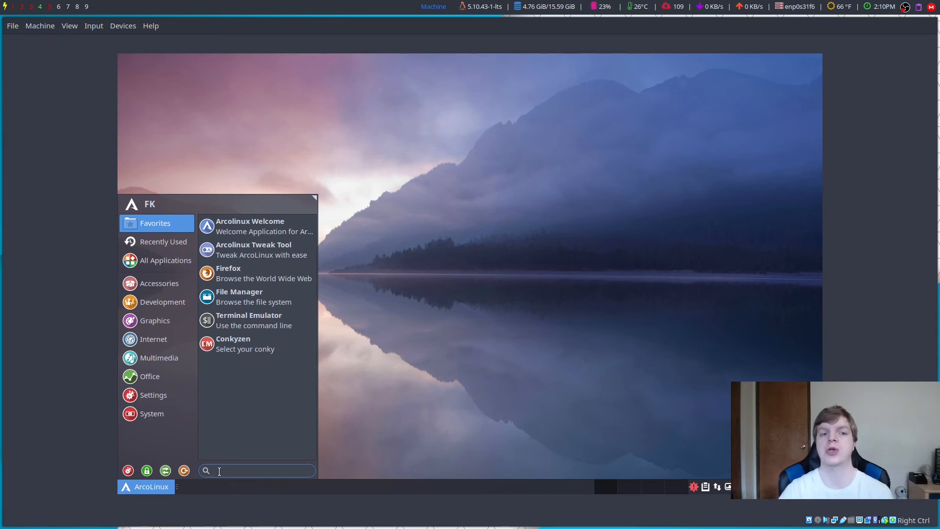
click(240, 255)
text(•••)
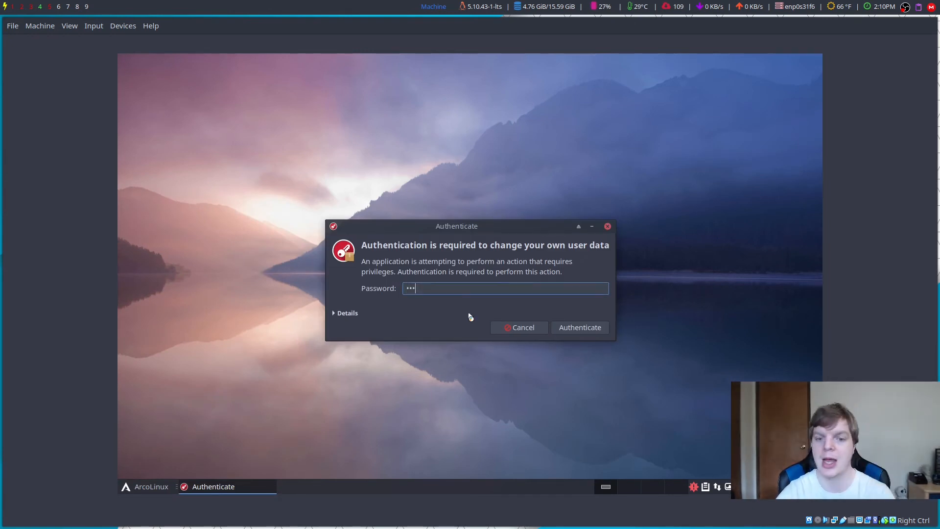
click(581, 329)
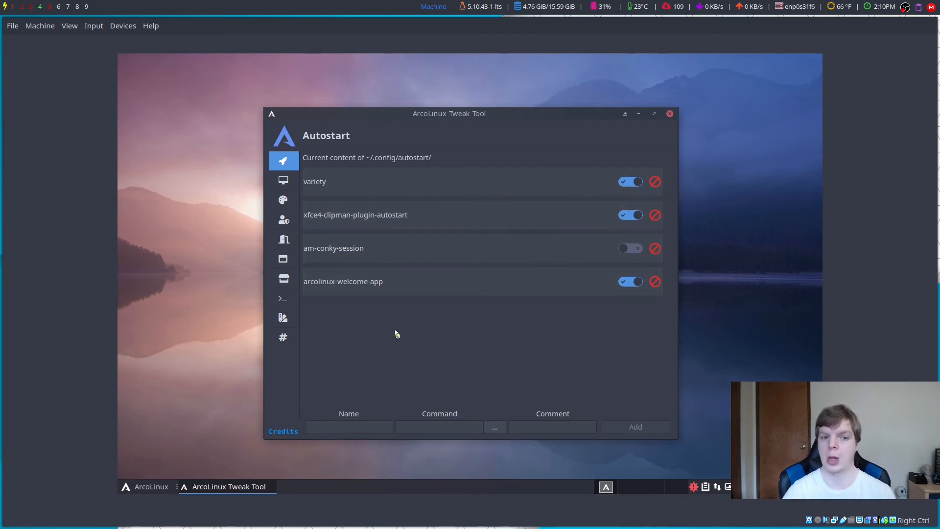
Step: On the Desktop Installer page, pick qtile from the Select a desktop list
click(285, 181)
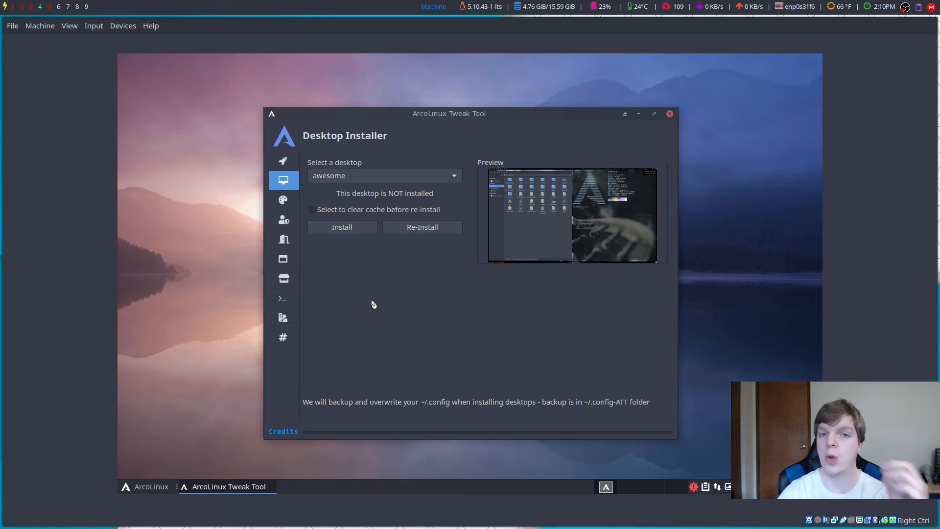
click(341, 177)
scroll(369, 269, down, 2)
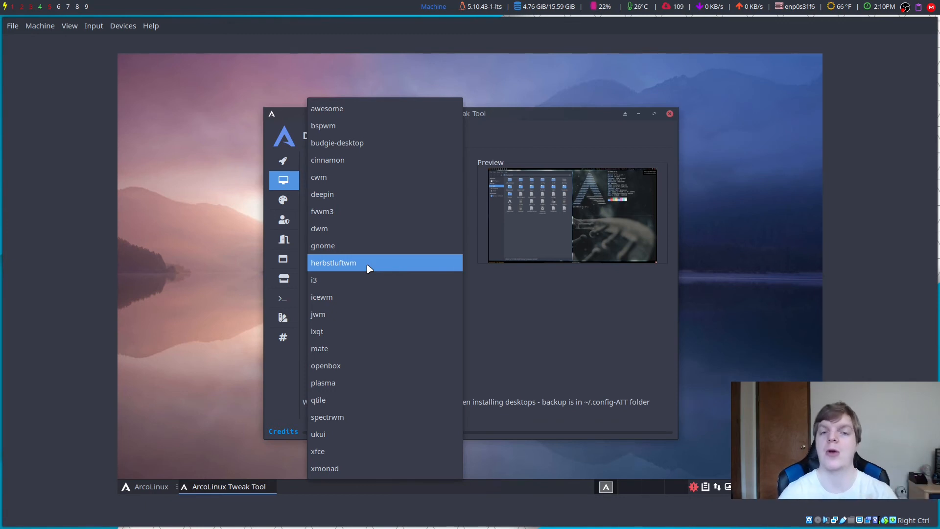
click(321, 400)
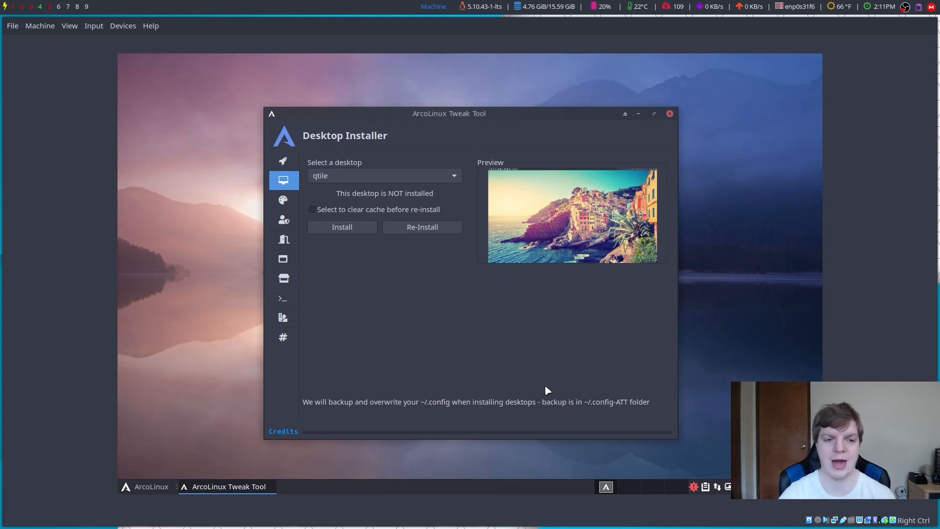
Step: Apply the blue geometric wallpaper to the Grub theme on the Grub Themes page
click(283, 200)
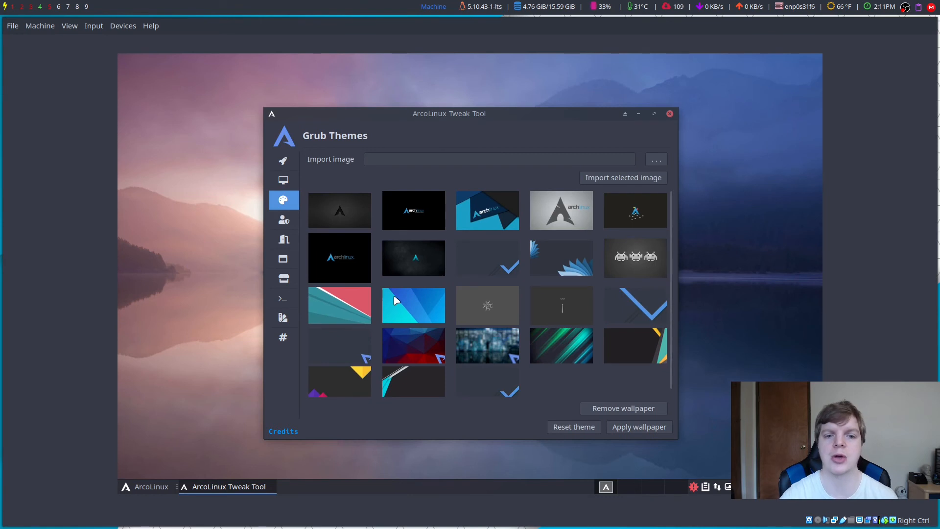
scroll(482, 305, down, 1)
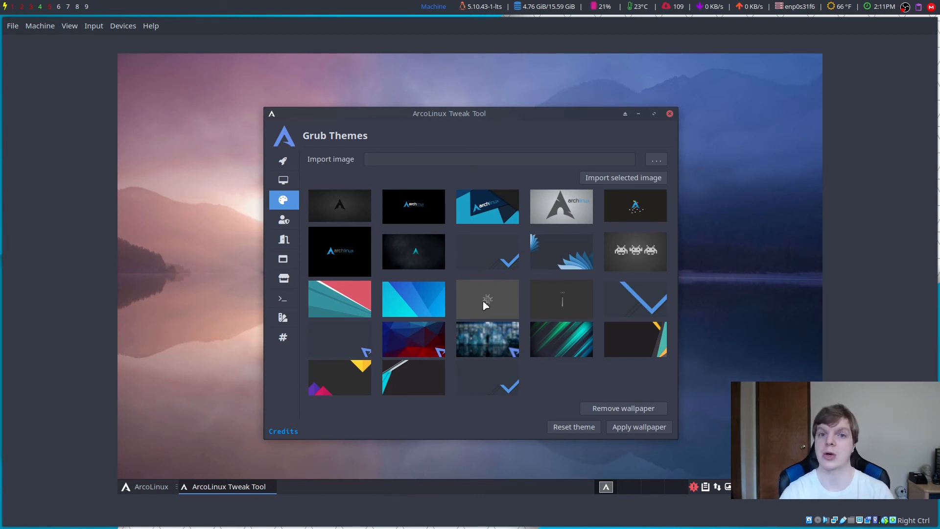
click(414, 309)
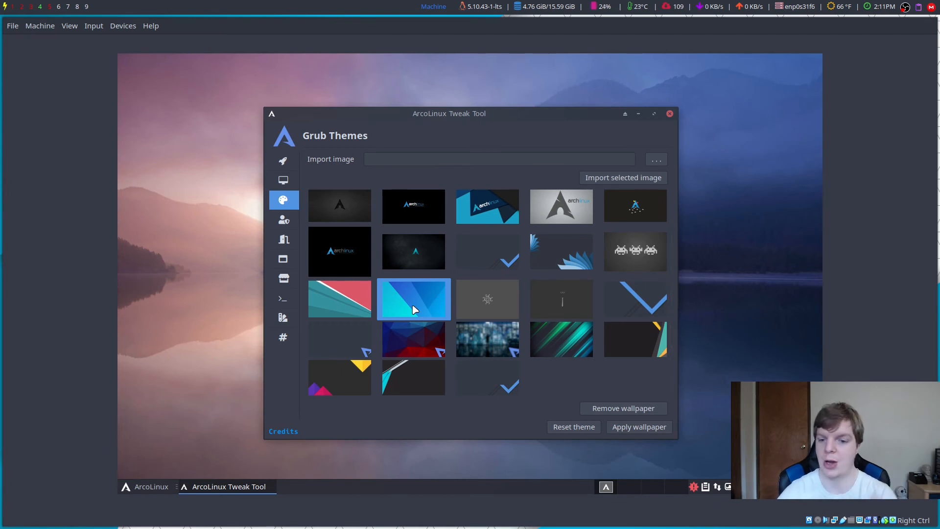
click(622, 431)
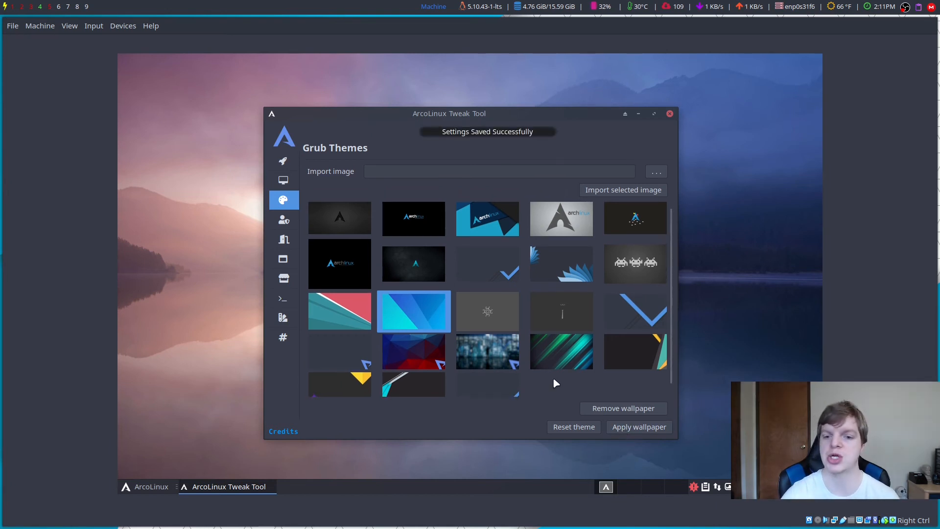
Step: Browse the HBlock Adblocker, Lightdm Autologin and Neofetch Editor pages
click(284, 220)
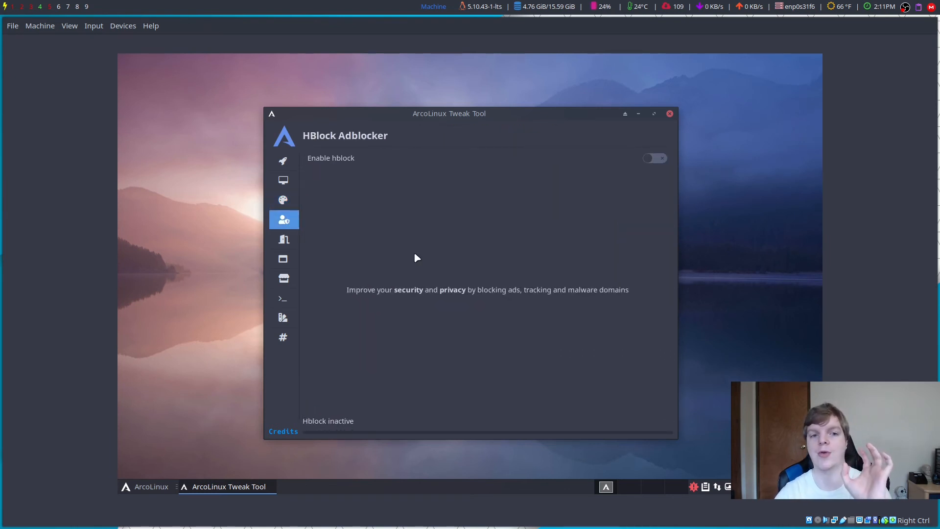
click(284, 239)
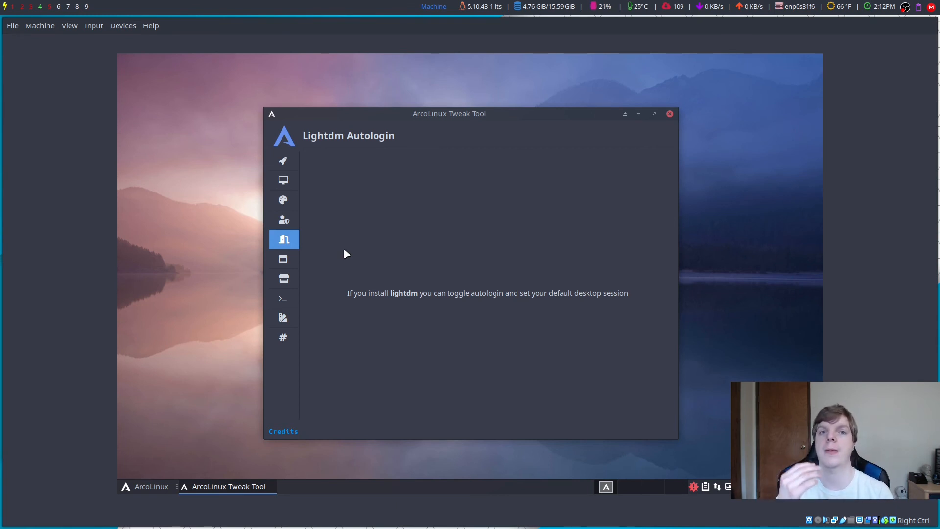
click(289, 259)
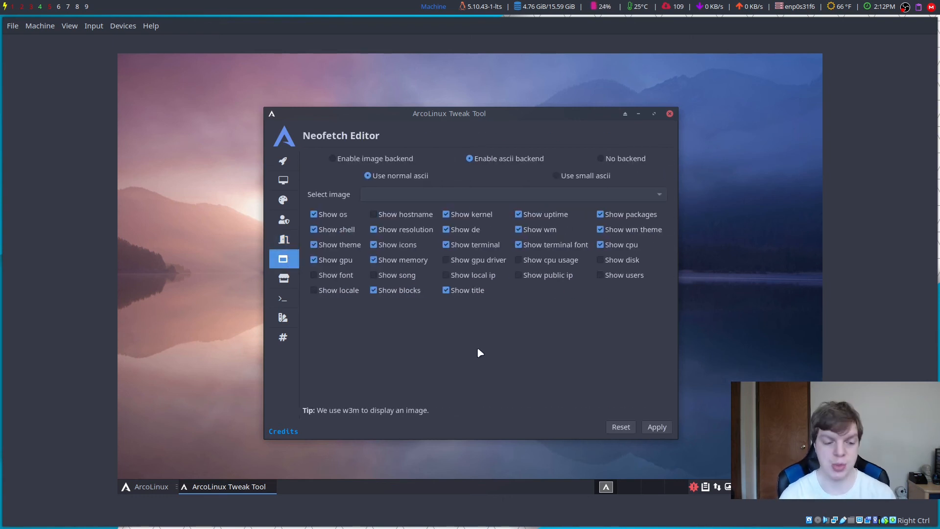
Step: Preview neofetch in a maximized, enlarged-font terminal, close it, and open the Pacman Config Editor
key(ctrl+alt+t)
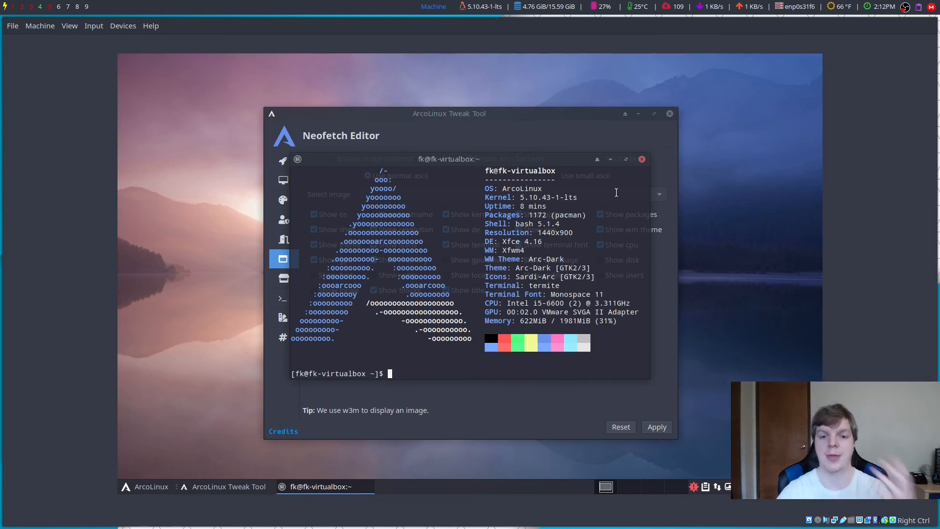
click(625, 161)
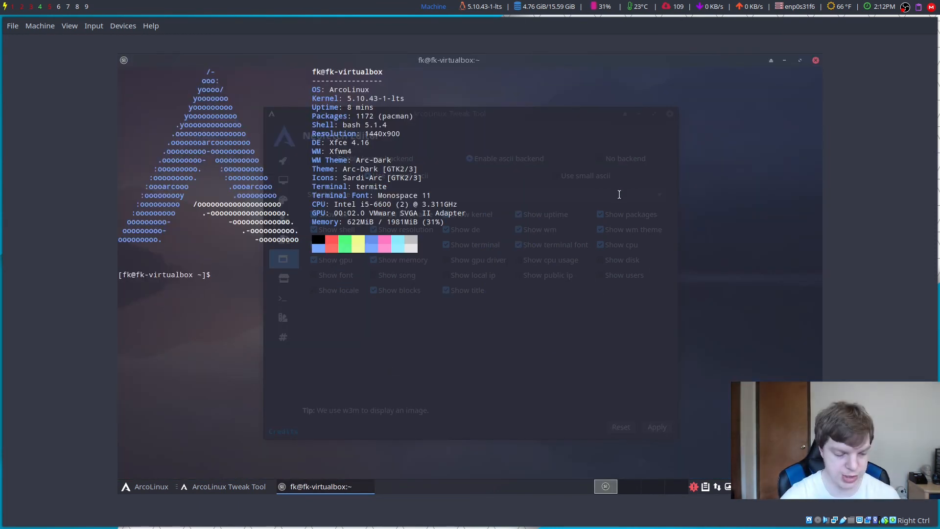
key(ctrl+plus)
key(ctrl+plus)
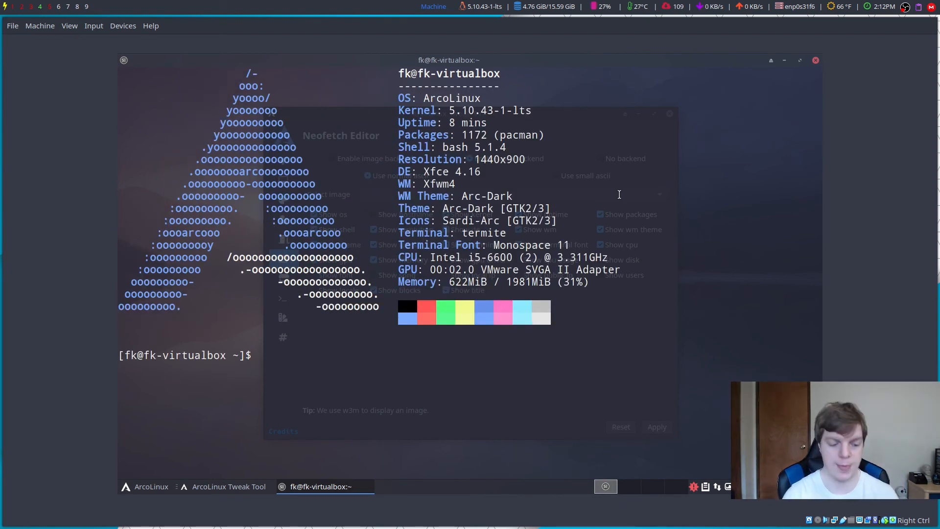
key(ctrl+d)
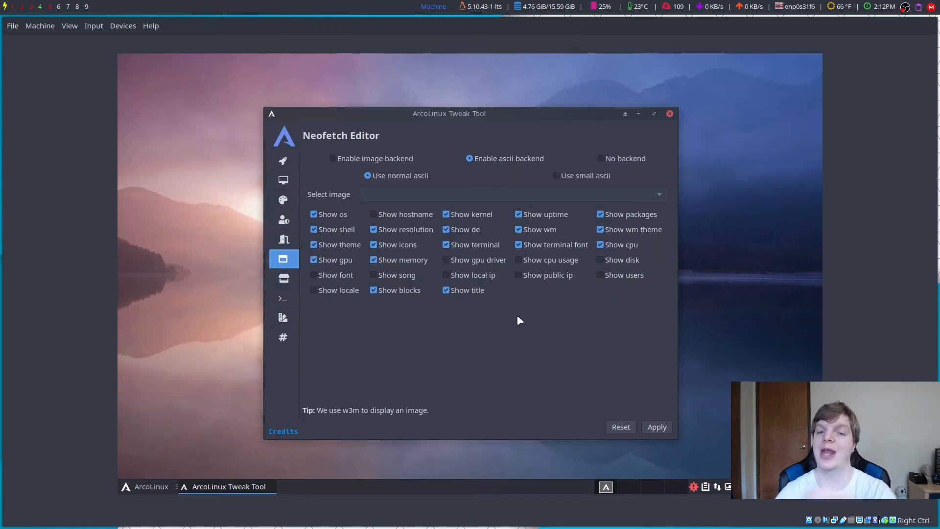
click(283, 280)
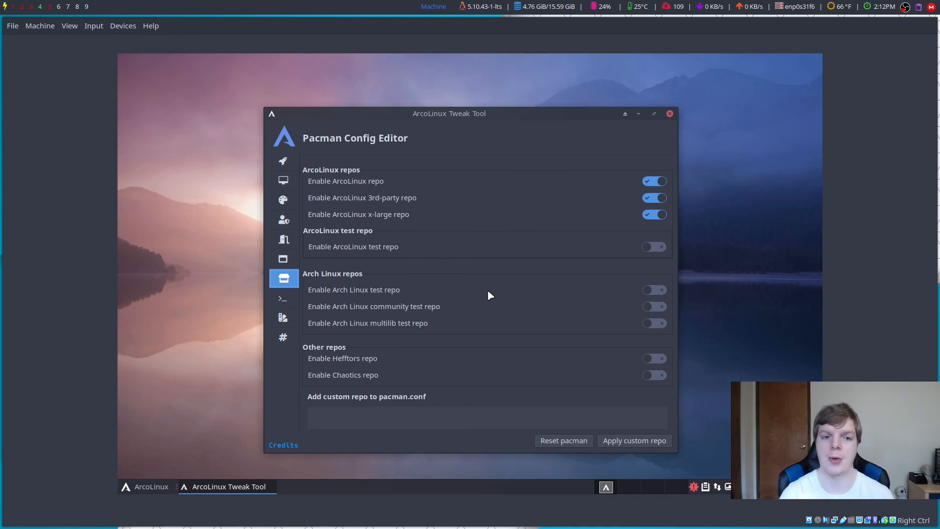
Step: Open the Termite Themes page and launch a Termite window beside it to see the current theme
click(280, 300)
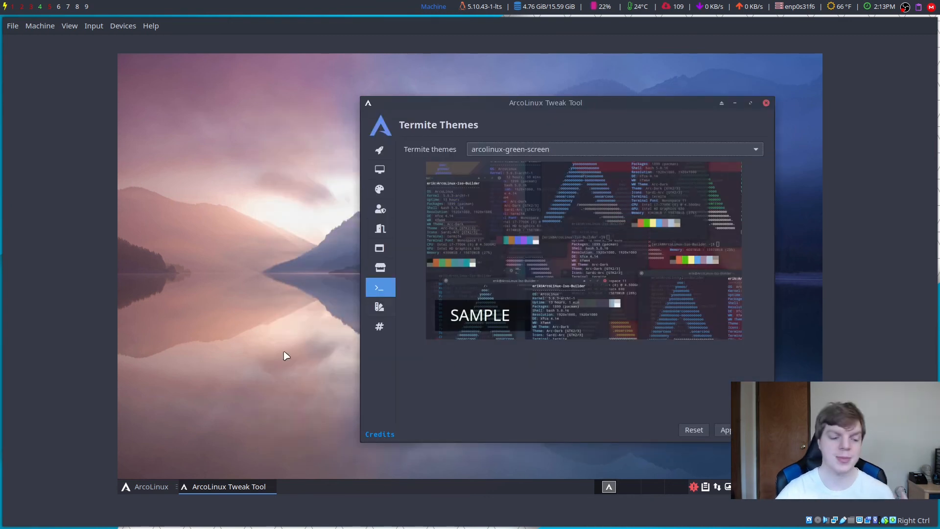
click(131, 485)
text(term)
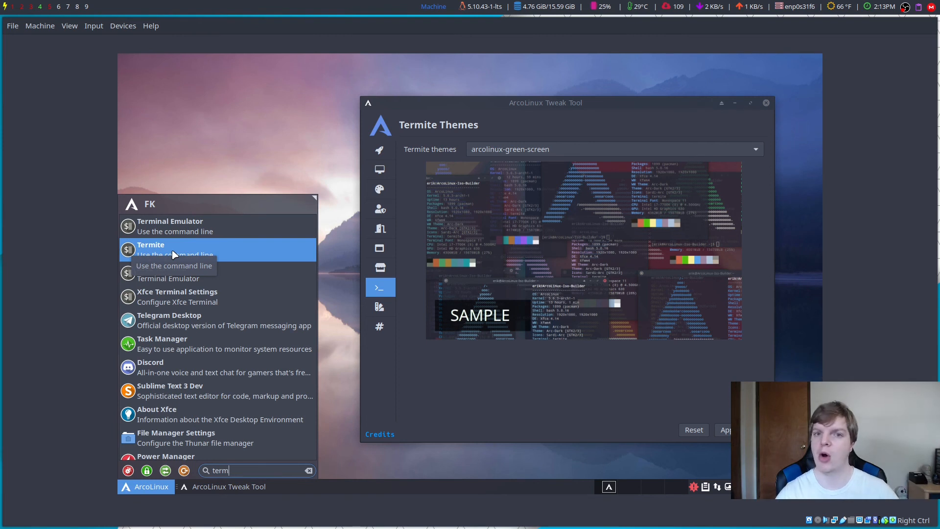
click(172, 253)
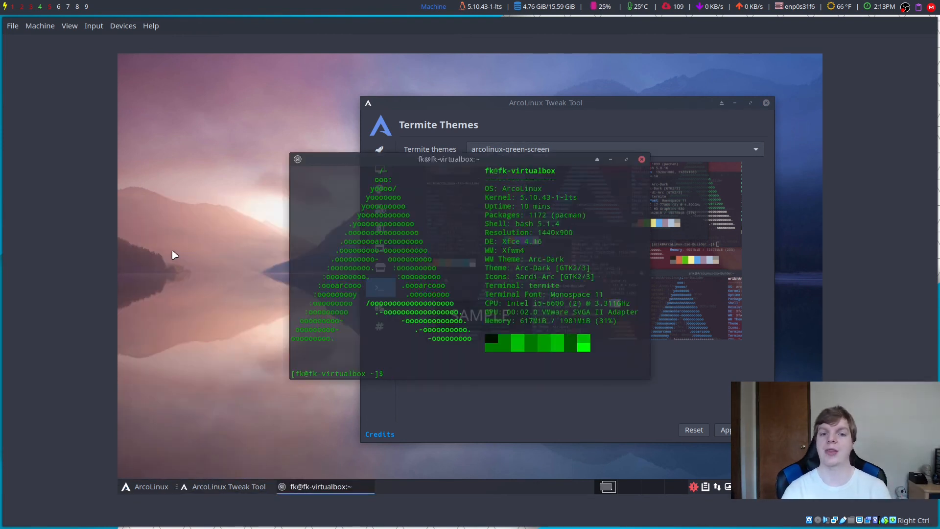
drag(427, 156, 277, 174)
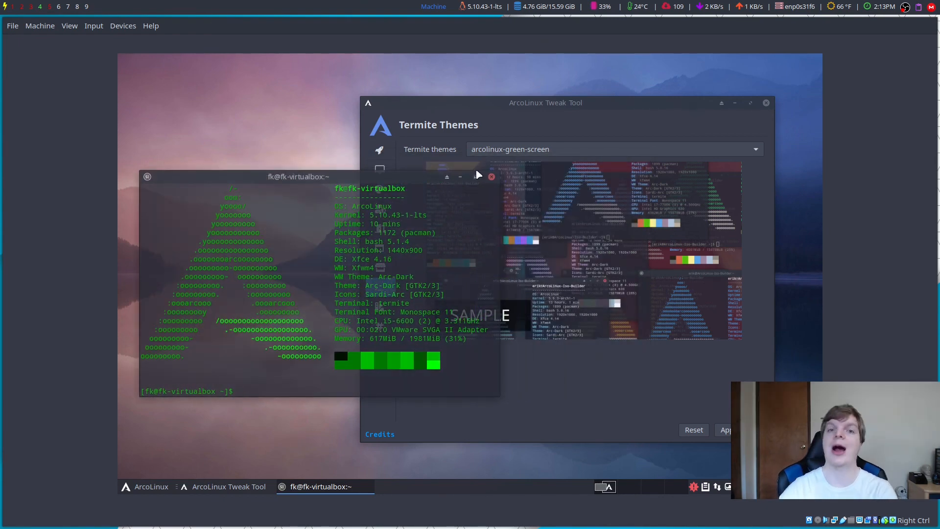
click(516, 156)
Step: Apply the arcolinux-dracula Termite theme and close the old green terminal
click(515, 155)
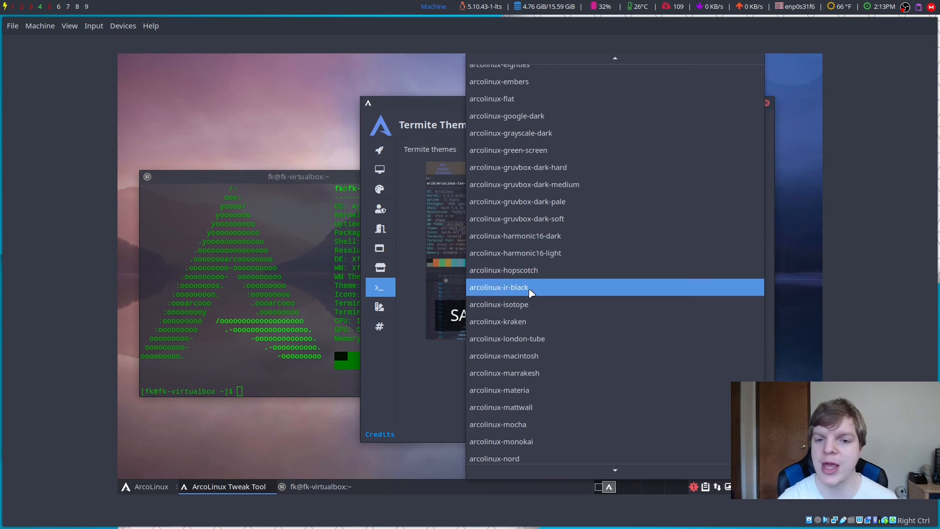
scroll(531, 290, up, 2)
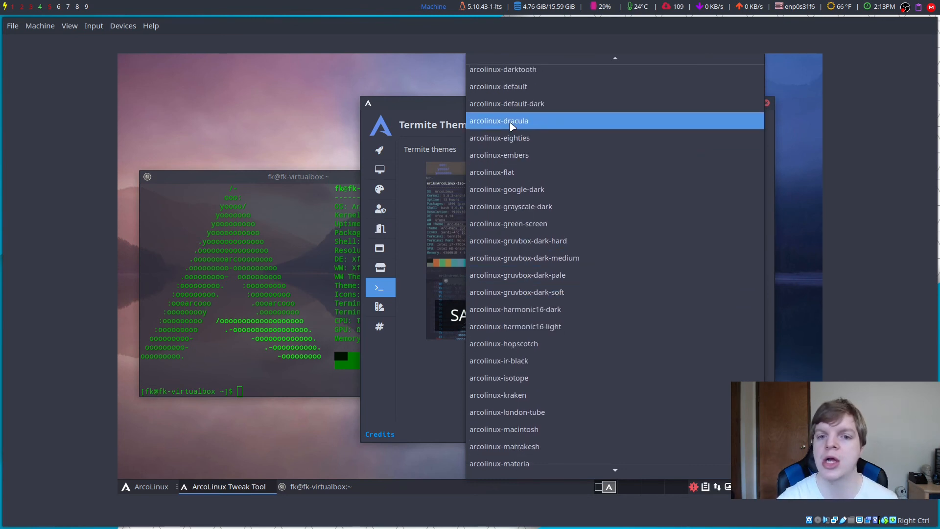
click(519, 121)
click(723, 430)
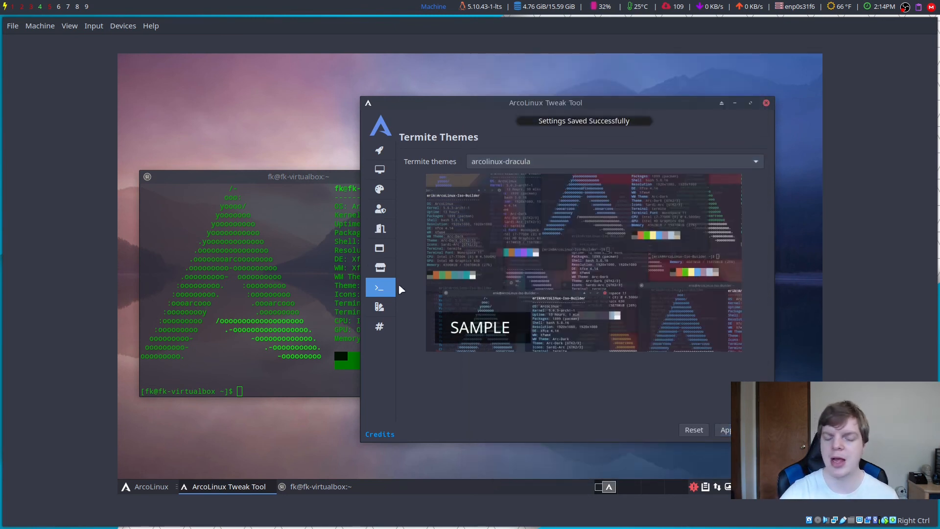
click(491, 176)
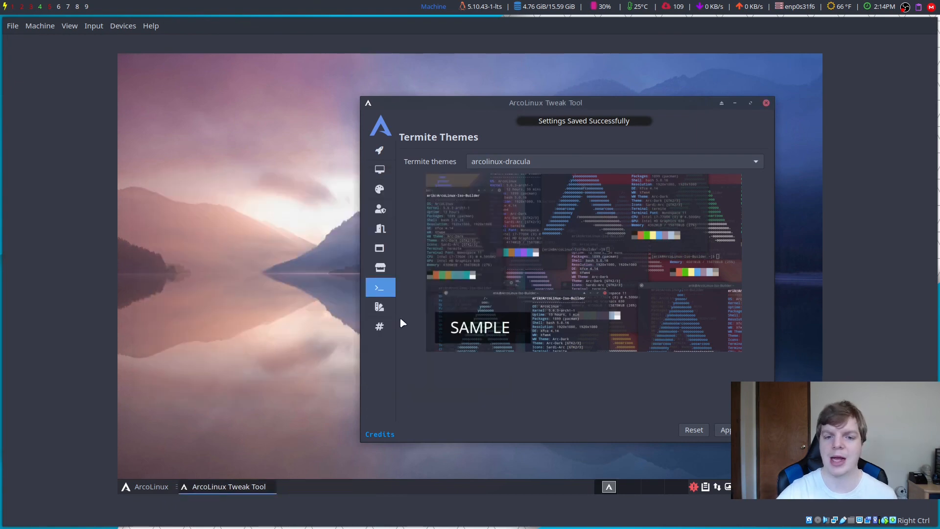
Step: Verify a new terminal uses the dracula theme, close it, and go to Theme Switcher
click(137, 488)
text(term)
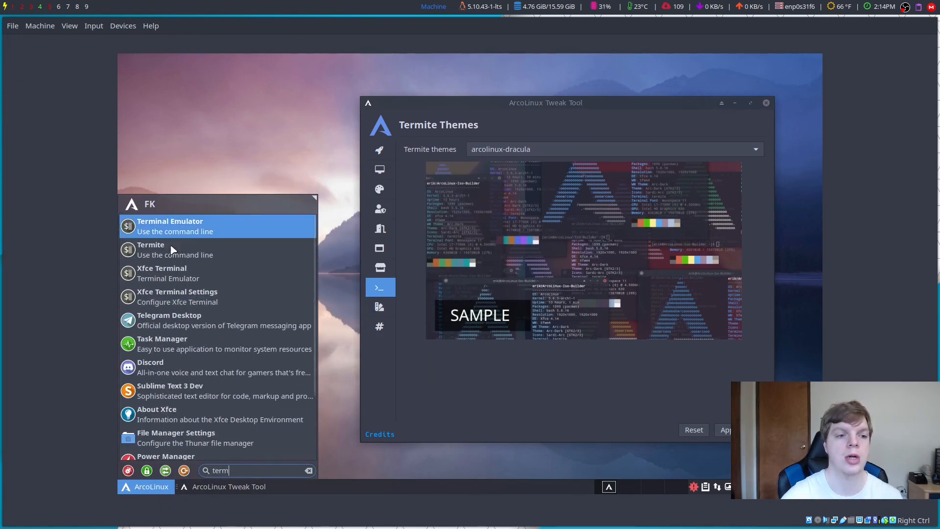
key(Return)
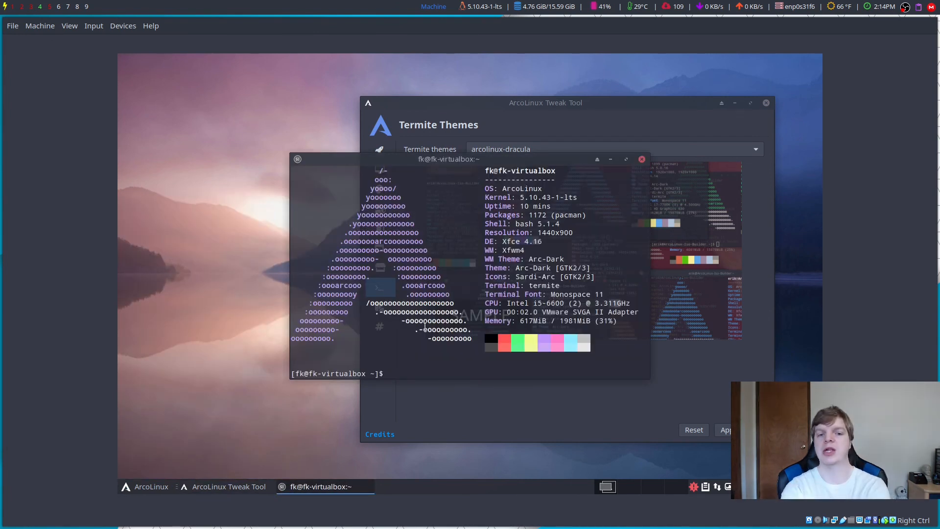
click(641, 160)
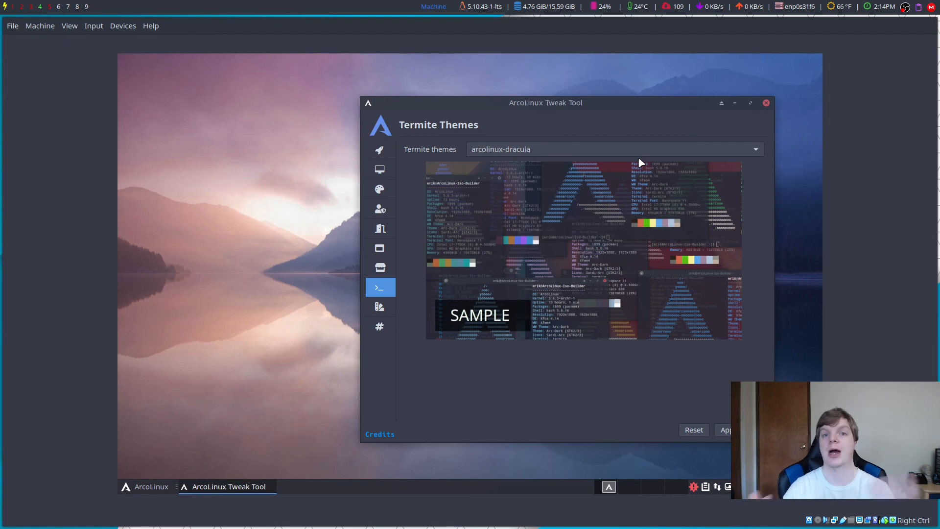
click(379, 311)
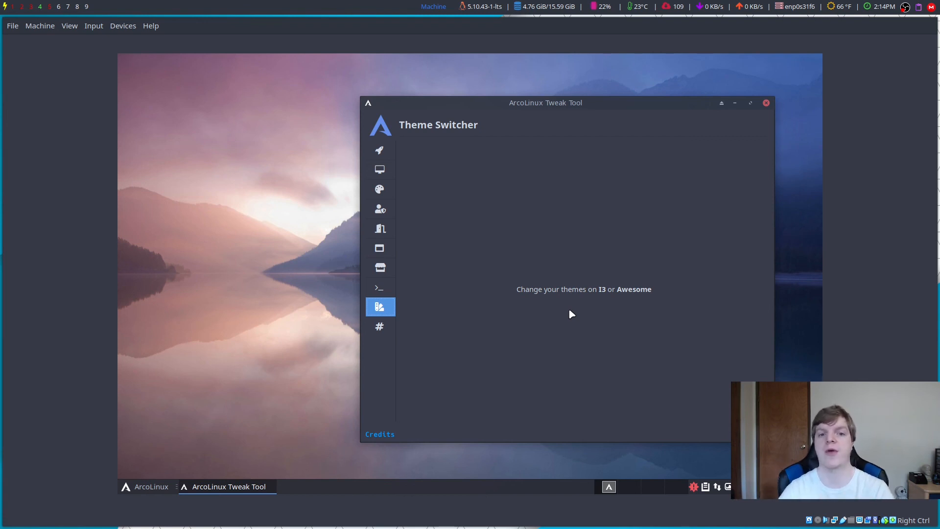
Step: View the ZSH Themes page, then close ArcoLinux Tweak Tool
click(380, 327)
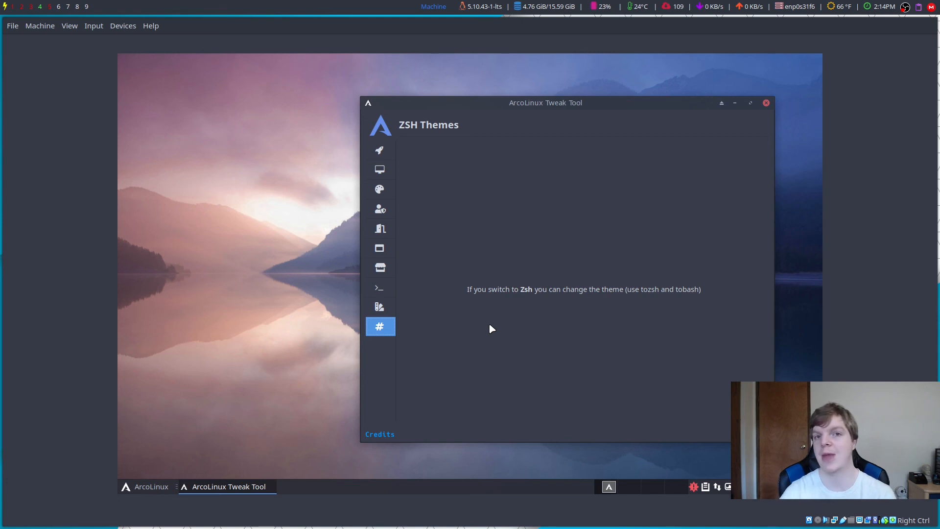
click(766, 103)
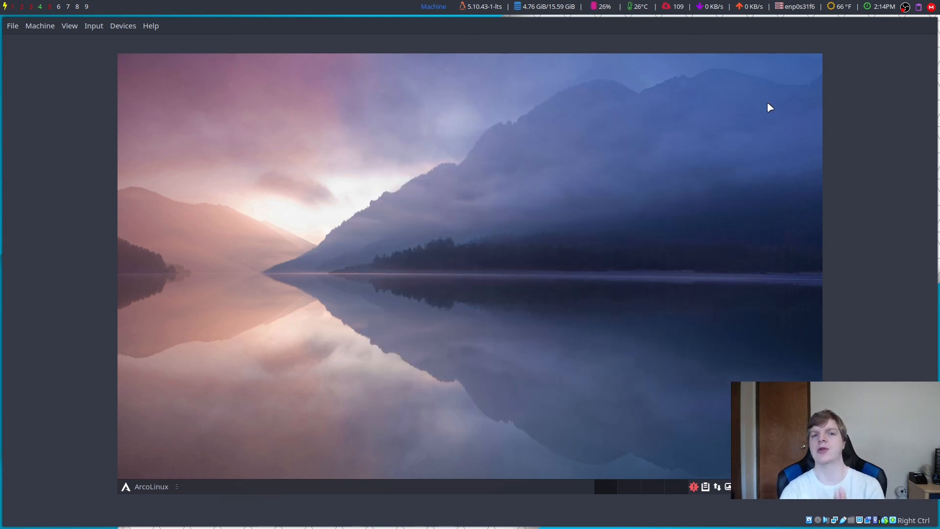